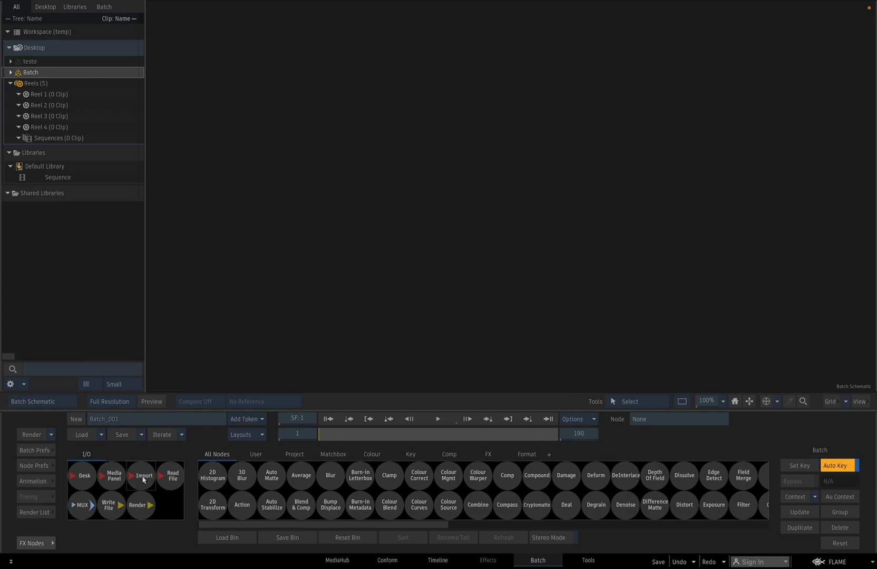
# Step: Import the IMG_2135 clip and place it in the batch schematic
pyautogui.click(144, 476)
pyautogui.click(332, 87)
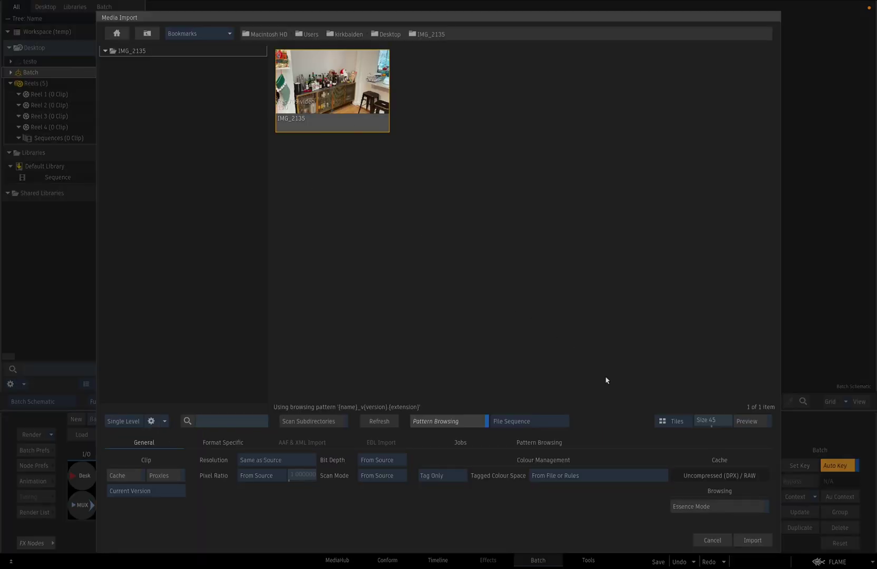
pyautogui.click(760, 541)
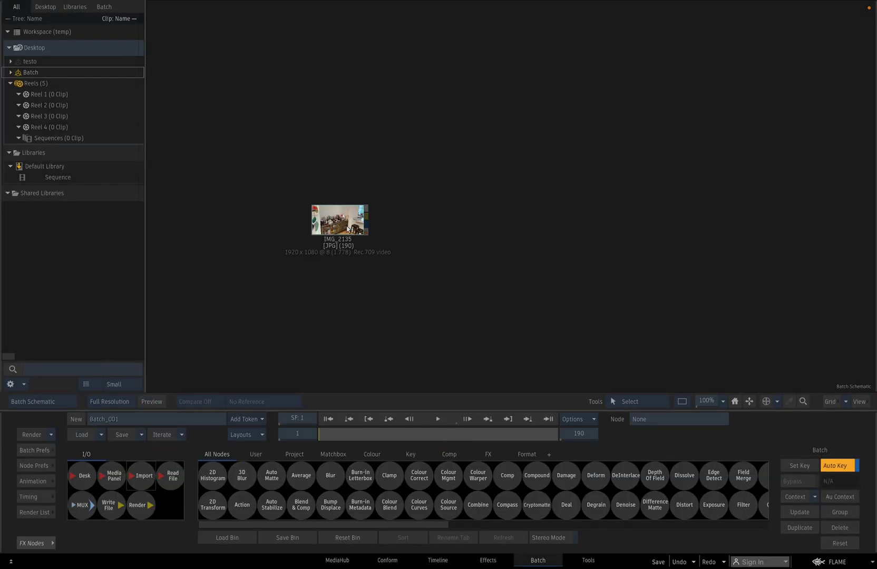
pyautogui.moveTo(339, 213); pyautogui.dragTo(334, 228)
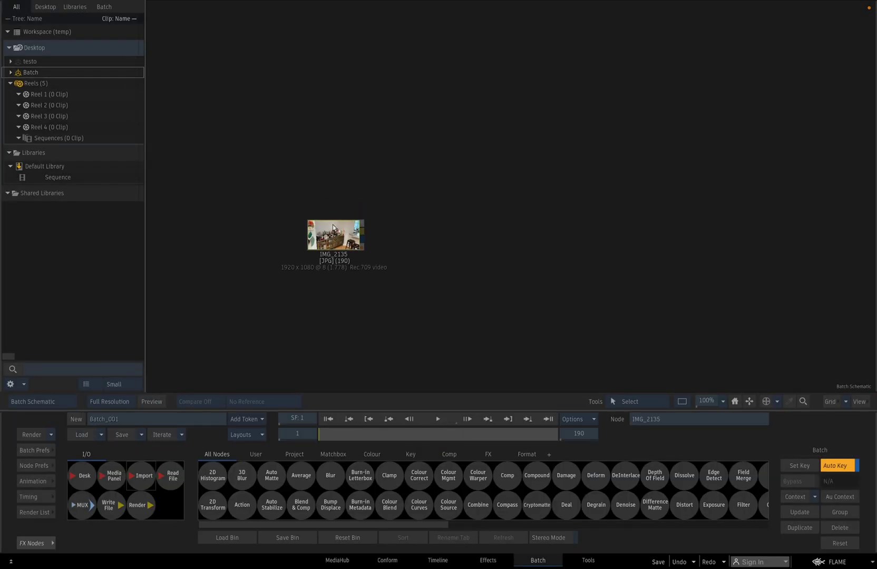
# Step: Examine the camera movement in the IMG_2135 clip, including close up around the Angel Chimes box on the cabinet
pyautogui.doubleClick(344, 228)
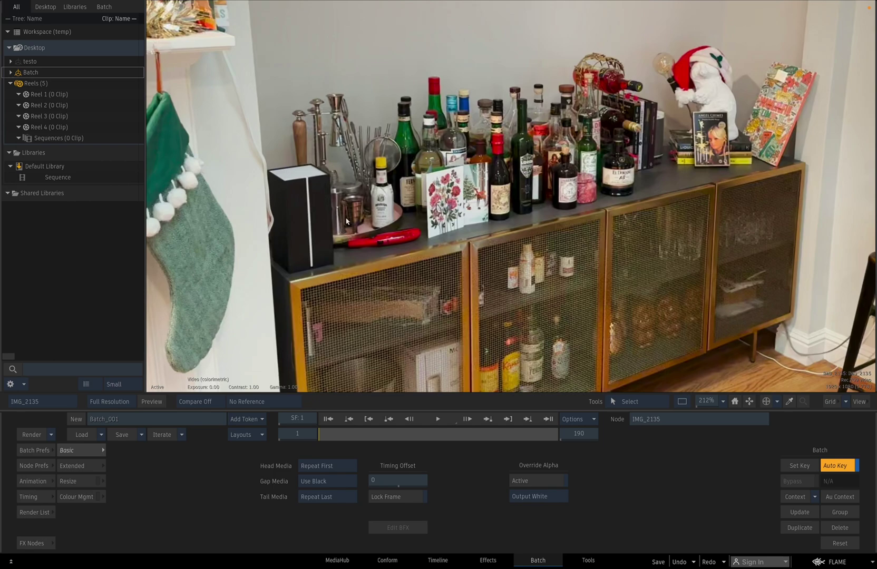
pyautogui.click(739, 403)
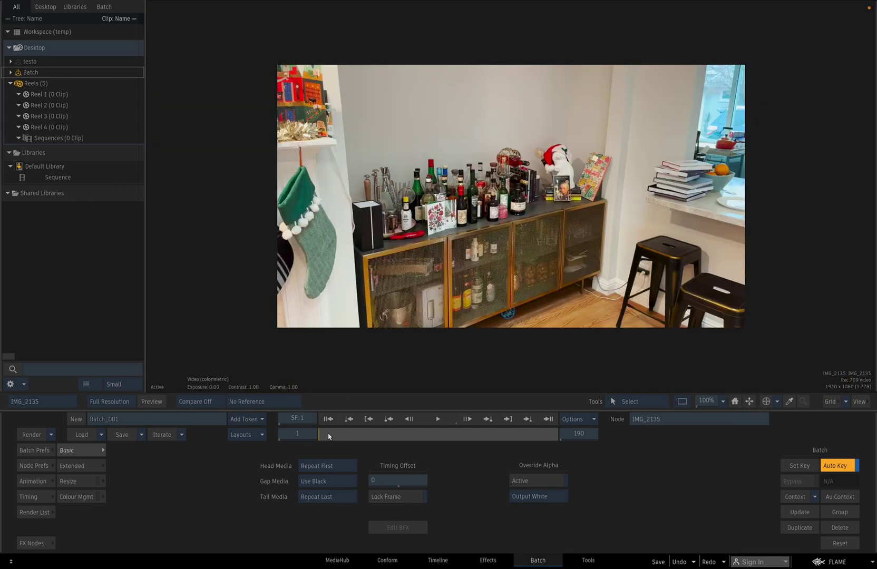
pyautogui.moveTo(328, 436); pyautogui.dragTo(268, 336)
pyautogui.moveTo(328, 432); pyautogui.dragTo(262, 334)
pyautogui.keyDown('ctrl'); pyautogui.moveTo(536, 209); pyautogui.dragTo(760, 297); pyautogui.keyUp('ctrl')
pyautogui.moveTo(759, 296); pyautogui.dragTo(466, 309)
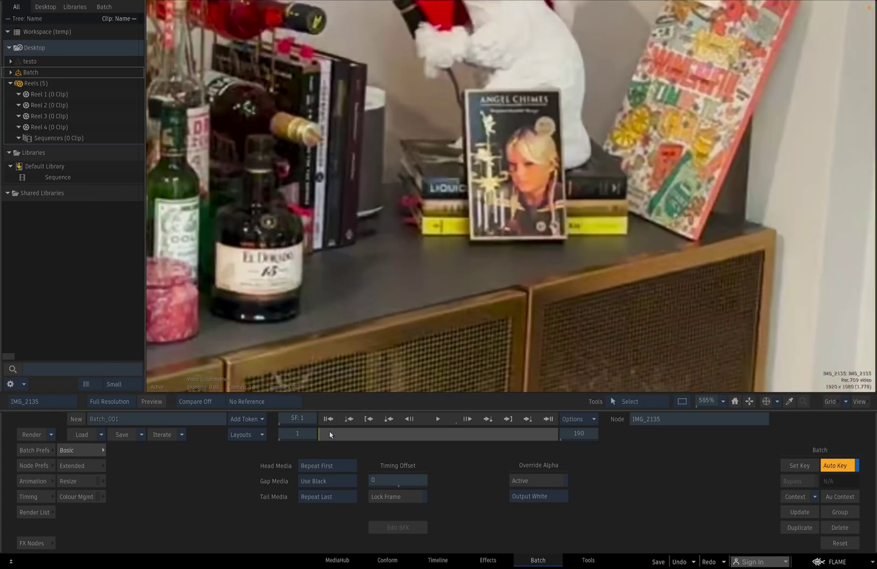
pyautogui.moveTo(332, 432); pyautogui.dragTo(257, 370)
pyautogui.click(749, 402)
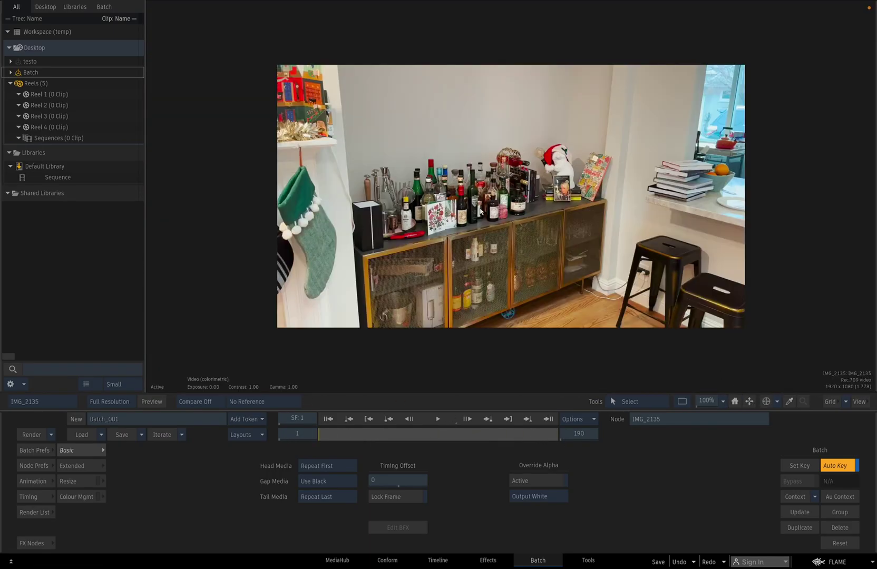
# Step: Add an Action node beside the IMG_2135 clip in the batch schematic
pyautogui.press('F4')
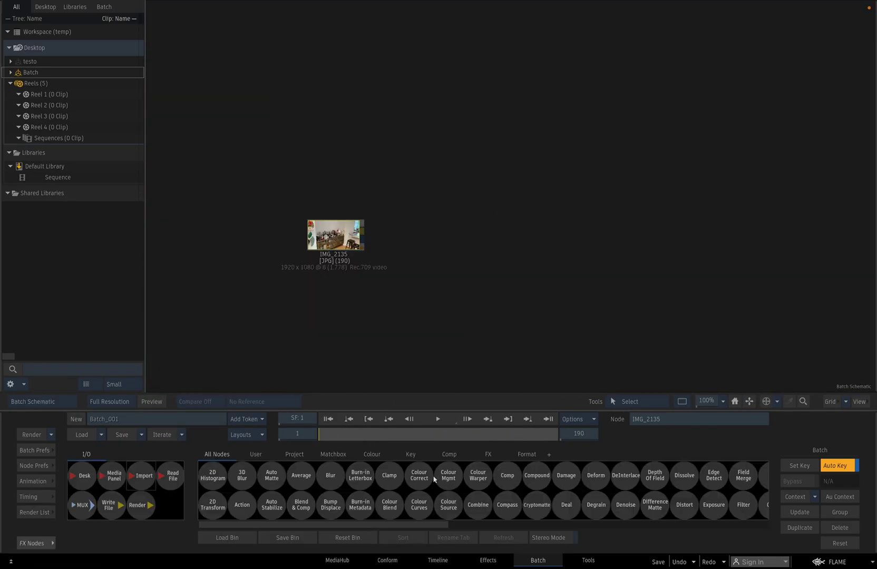
pyautogui.press('a')
pyautogui.moveTo(246, 504); pyautogui.dragTo(472, 246)
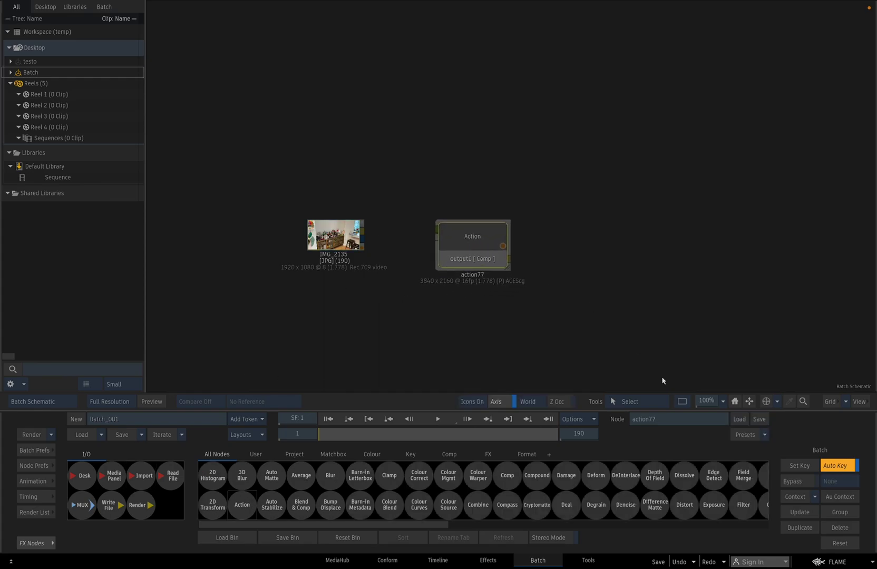
# Step: Load the IMG_2135_synth setup from the IMG_2135 desktop folder into the Action node
pyautogui.click(740, 419)
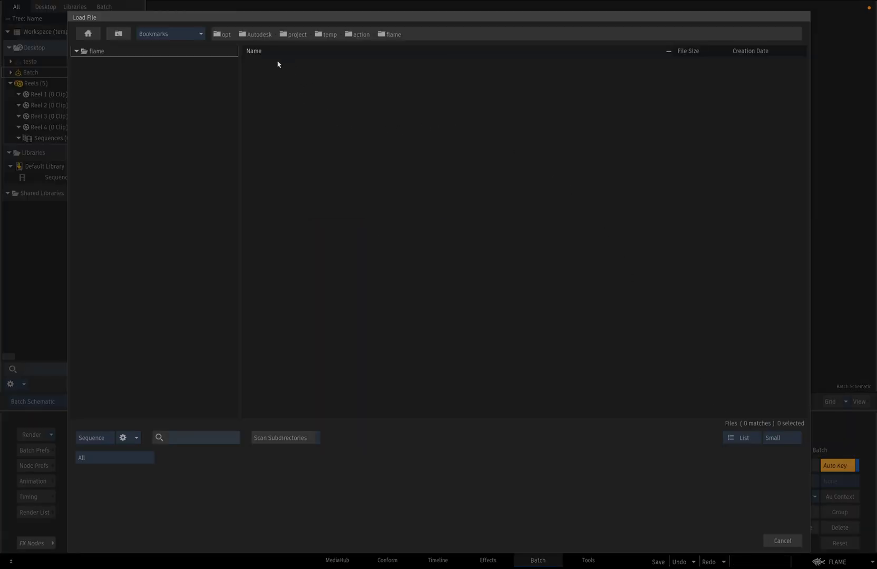
pyautogui.click(160, 34)
pyautogui.moveTo(199, 83)
pyautogui.click(307, 82)
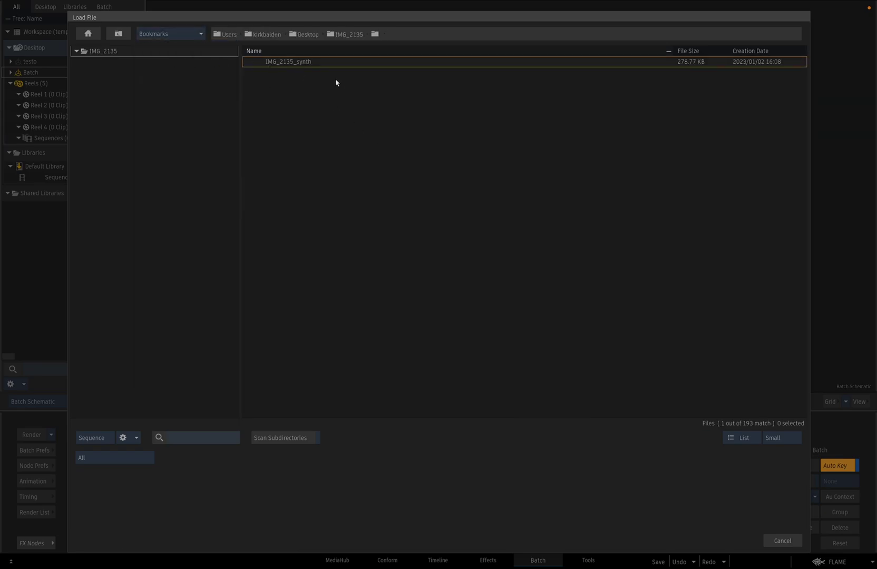
pyautogui.doubleClick(332, 62)
# Step: Connect the IMG_2135 clip to the Action node as its background and display the Action's camera output
pyautogui.moveTo(467, 230)
pyautogui.mouseDown()
pyautogui.moveTo(418, 235)
pyautogui.moveTo(477, 248)
pyautogui.moveTo(474, 242)
pyautogui.mouseUp()
pyautogui.doubleClick(486, 236)
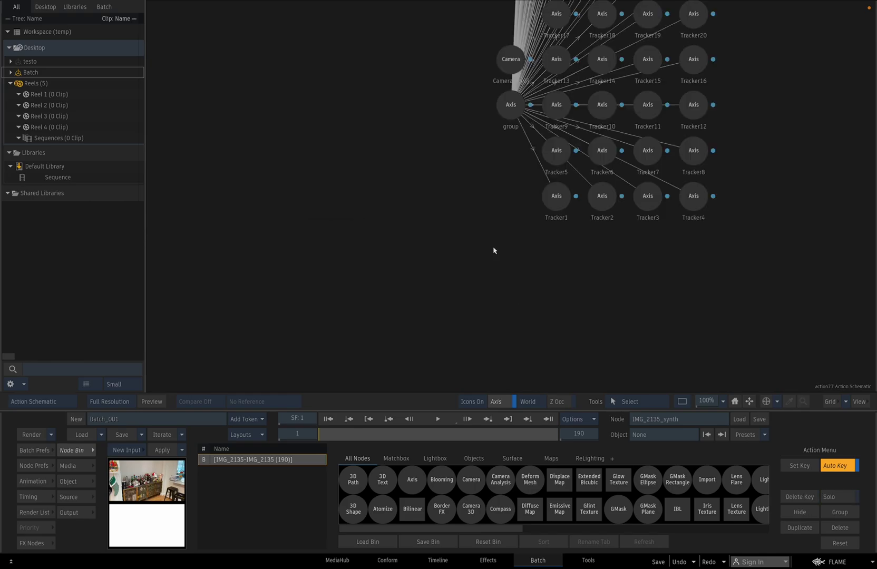
pyautogui.press('F4')
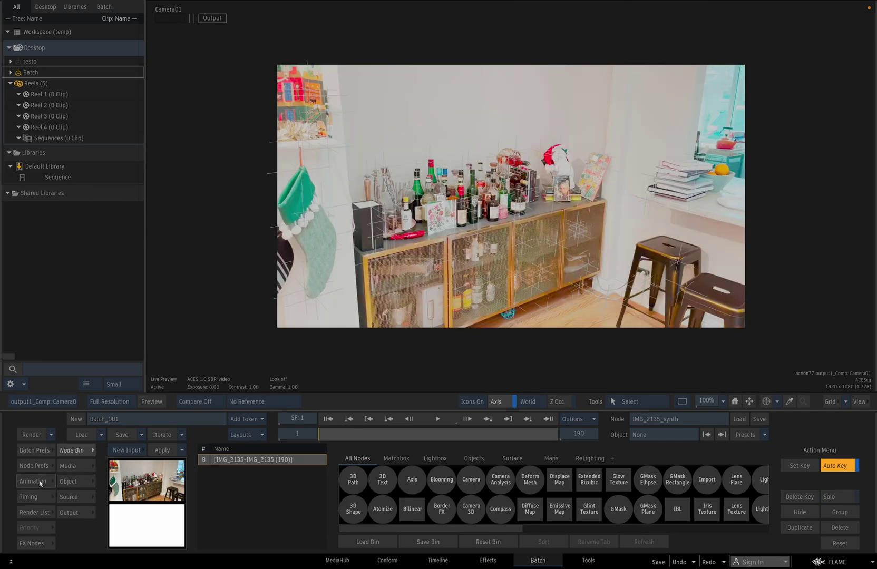
# Step: Set the Action node's rendering colour space to Rec.709 video
pyautogui.click(34, 465)
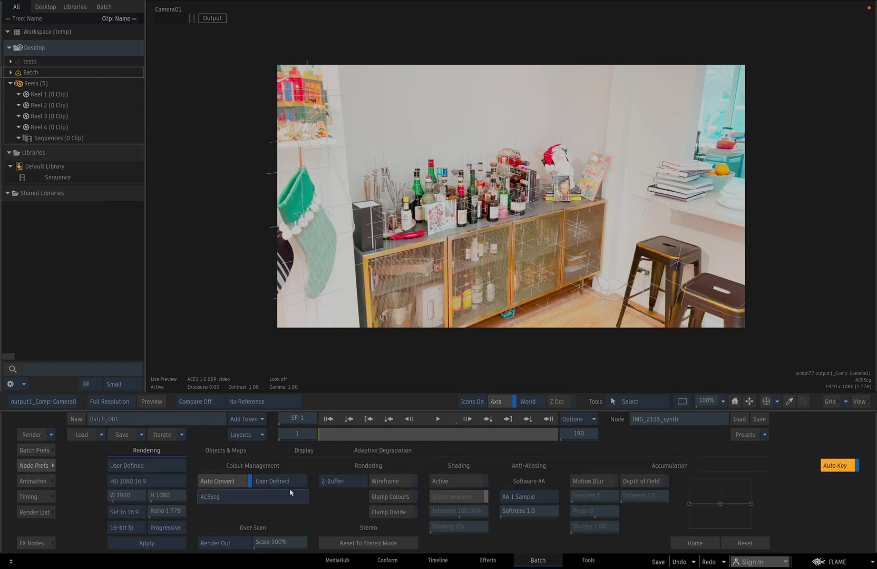
pyautogui.click(266, 498)
pyautogui.moveTo(274, 490)
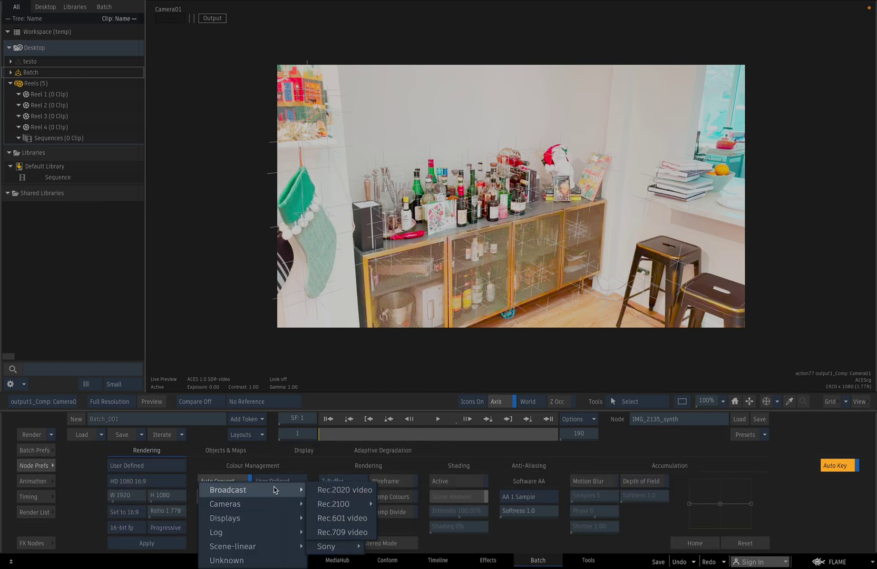
pyautogui.click(343, 532)
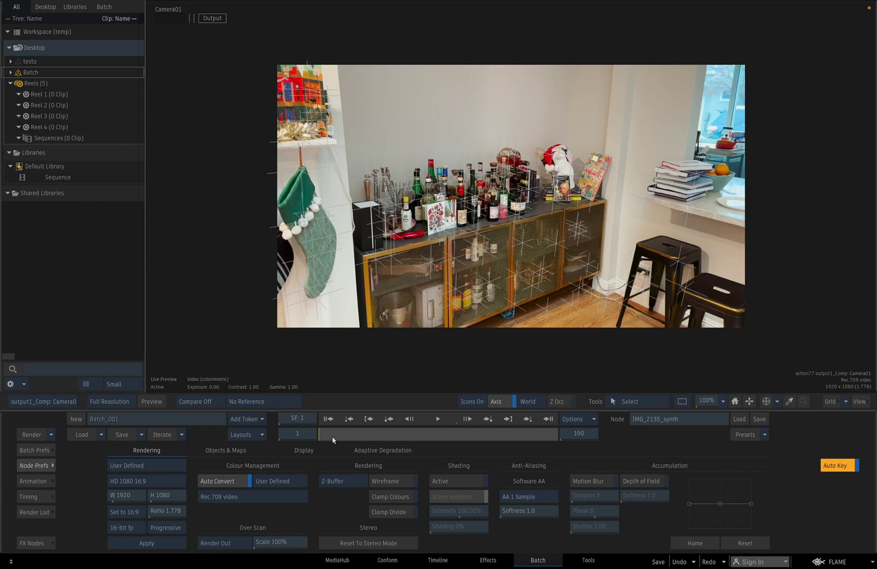
# Step: Scrub through the shot to check how the tracking points follow the scene
pyautogui.moveTo(331, 434); pyautogui.dragTo(319, 405)
pyautogui.moveTo(329, 433); pyautogui.dragTo(323, 320)
pyautogui.click(748, 402)
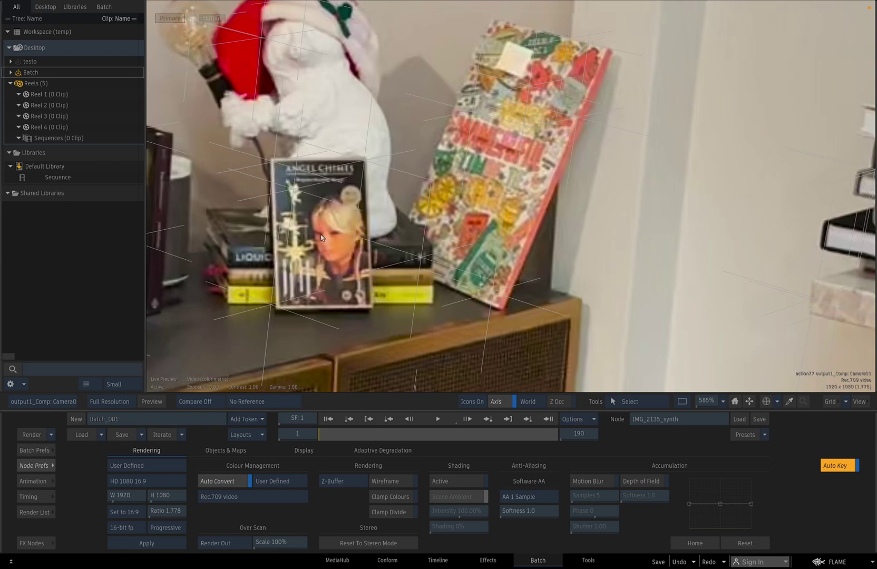
# Step: Select the tracker on the upper part of the Angel Chimes box and move its axis node clear of the tracker grid
pyautogui.click(279, 196)
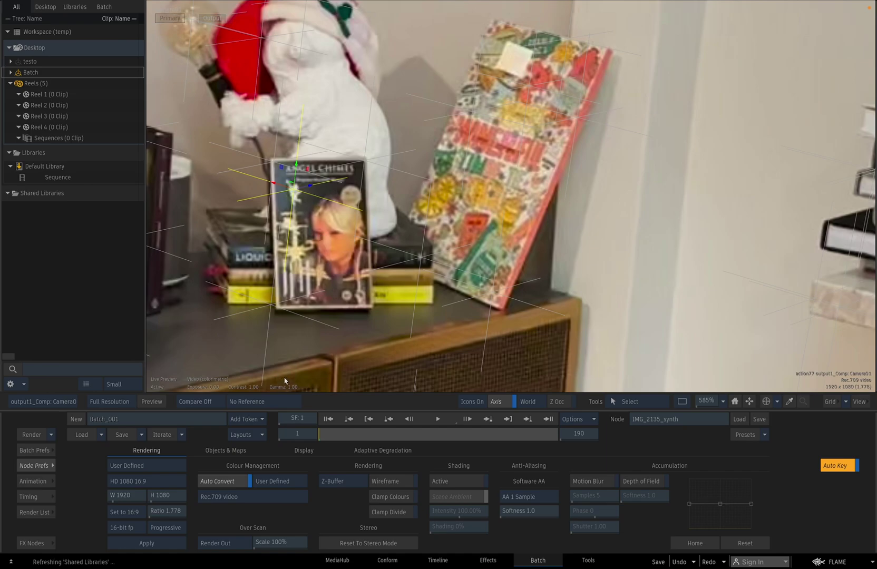
pyautogui.click(57, 463)
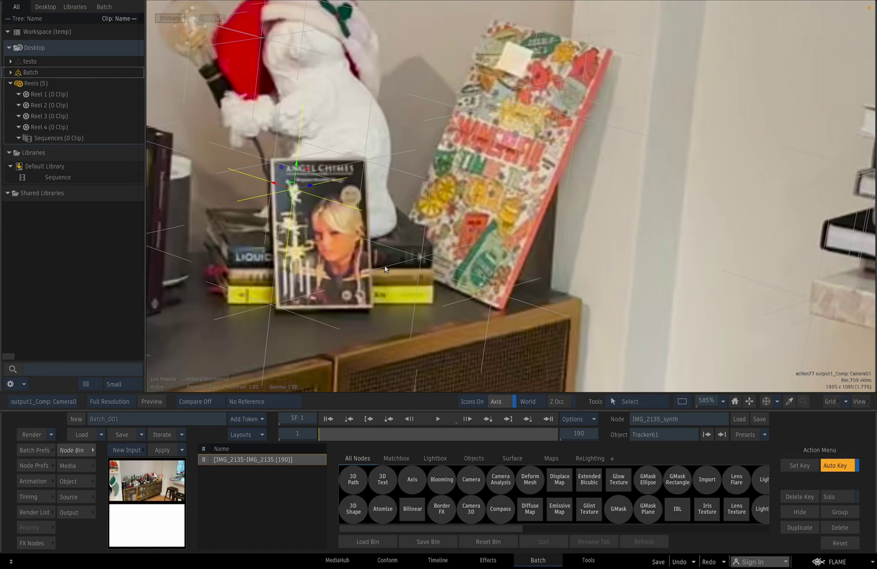
pyautogui.press('Tab')
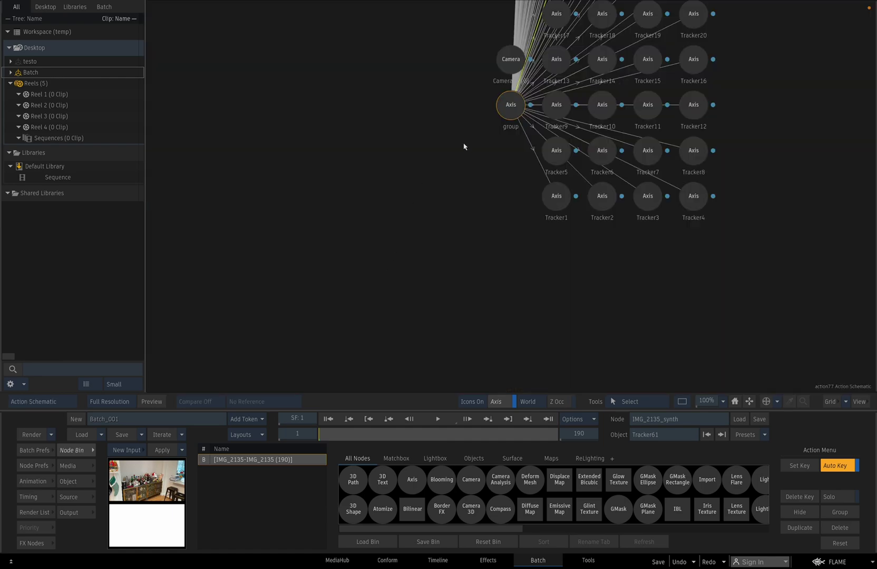
pyautogui.press('f')
pyautogui.moveTo(509, 206); pyautogui.dragTo(697, 214)
pyautogui.hotkey('ctrl', 'Down')
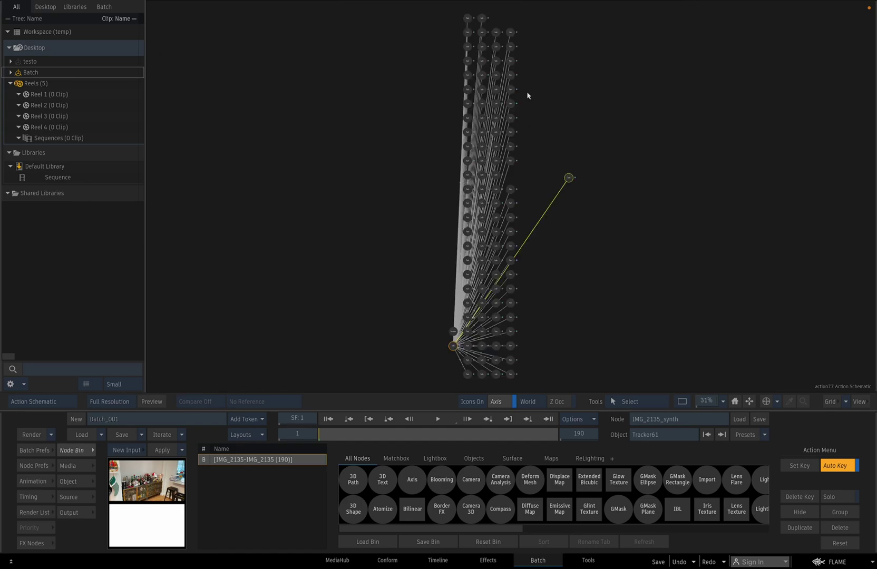
pyautogui.moveTo(571, 179); pyautogui.dragTo(633, 346)
# Step: Return to the batch schematic and add a Colour Source node below the IMG_2135 clip
pyautogui.press('F4')
pyautogui.press('Escape')
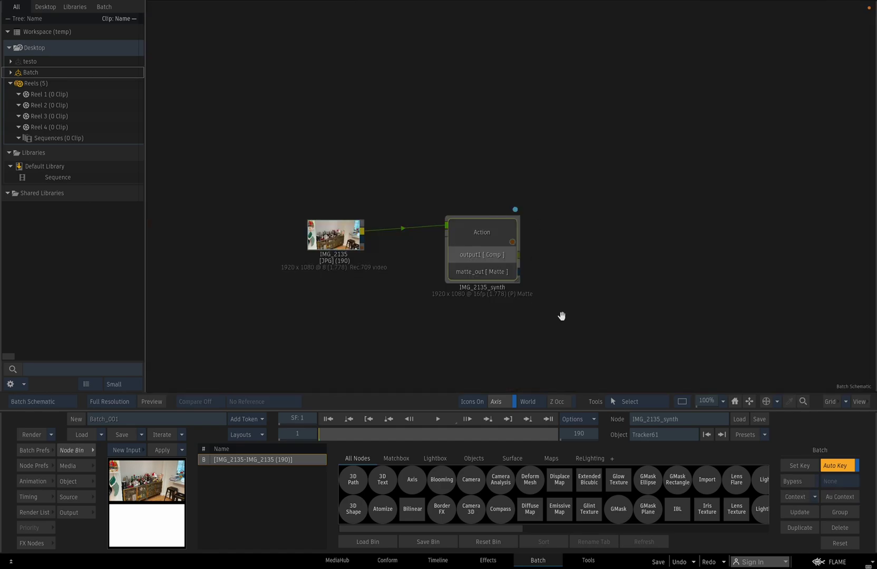
pyautogui.moveTo(563, 312); pyautogui.dragTo(564, 269)
pyautogui.press('c')
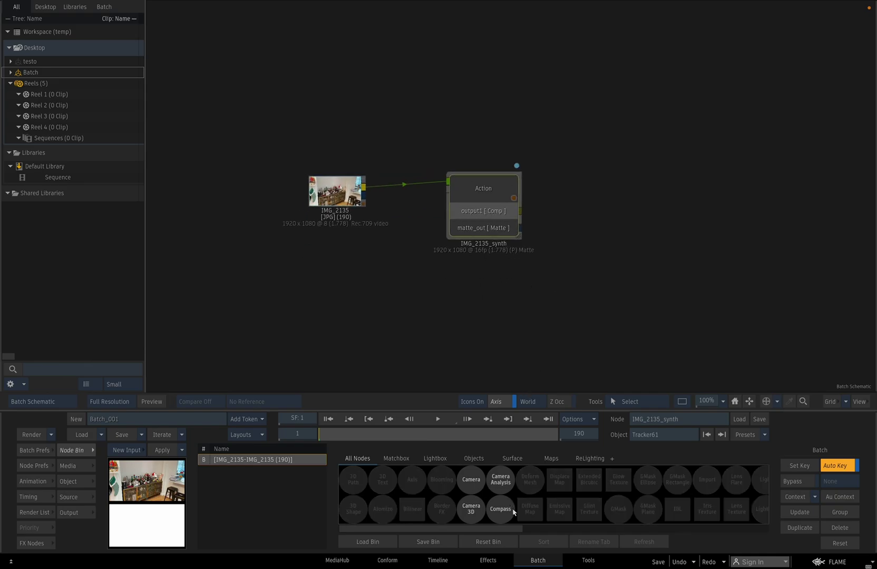
pyautogui.click(33, 544)
pyautogui.moveTo(447, 505); pyautogui.dragTo(337, 290)
# Step: Connect the Colour Source to the Action node as a new front media input
pyautogui.click(480, 196)
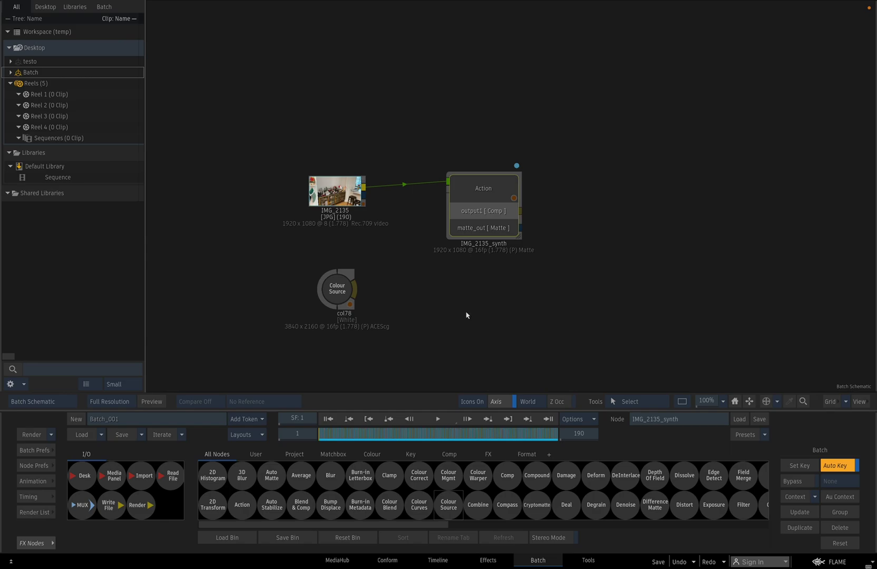
pyautogui.press('p')
pyautogui.moveTo(467, 317); pyautogui.dragTo(420, 291)
# Step: In the Action schematic, move the new surface and its axis directly below the Tracker61 node
pyautogui.doubleClick(483, 202)
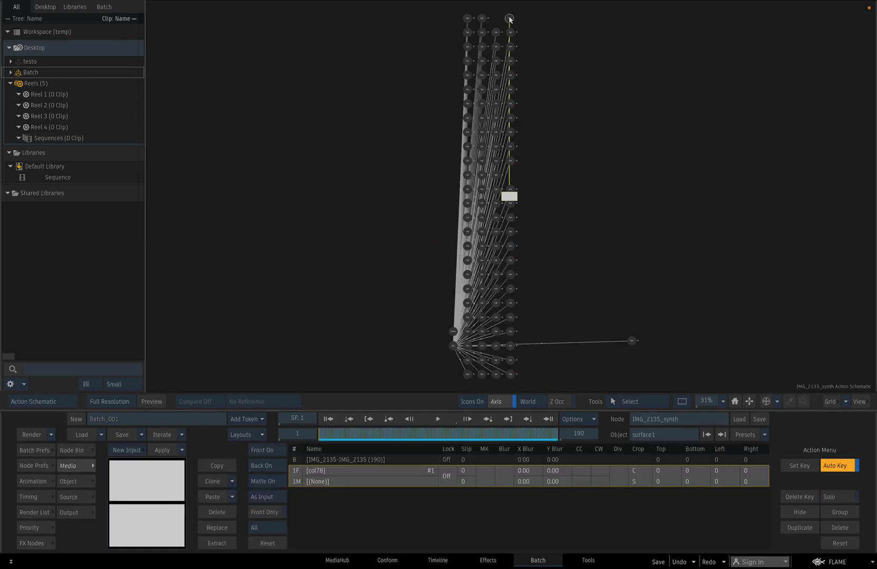
pyautogui.moveTo(510, 19); pyautogui.dragTo(631, 363)
pyautogui.scroll(-2, 626, 360)
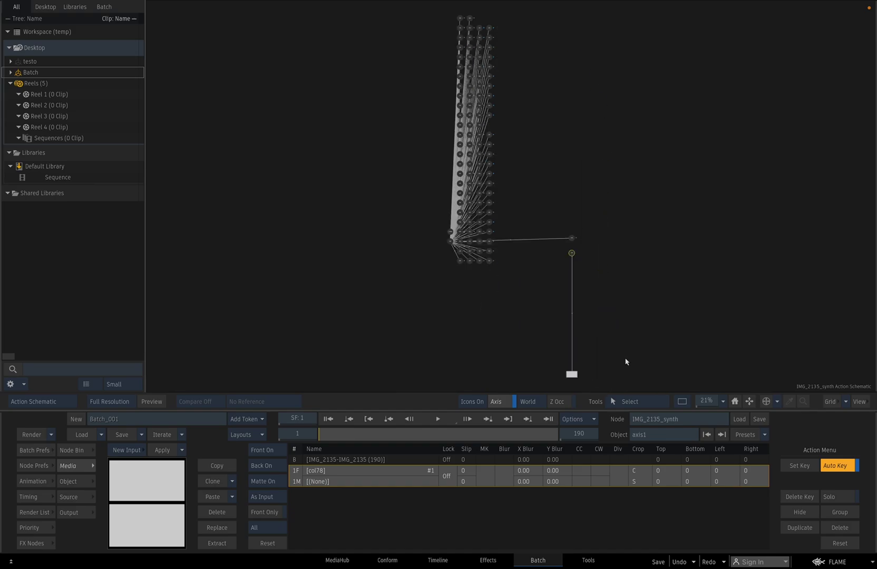
pyautogui.click(596, 347)
pyautogui.moveTo(574, 376); pyautogui.dragTo(574, 278)
# Step: Parent the surface's axis to Tracker61 and line it up below the tracker
pyautogui.click(573, 240)
pyautogui.press('f')
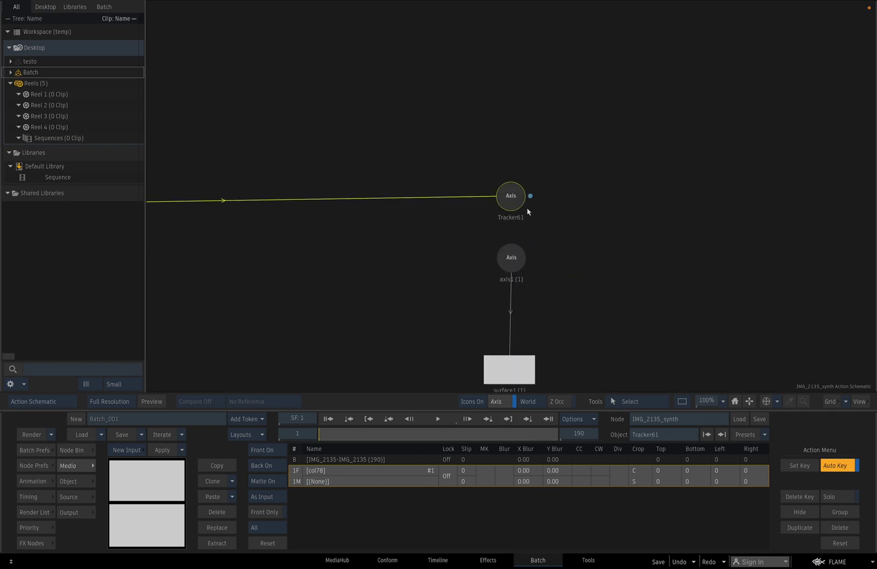
pyautogui.moveTo(526, 212); pyautogui.dragTo(514, 273)
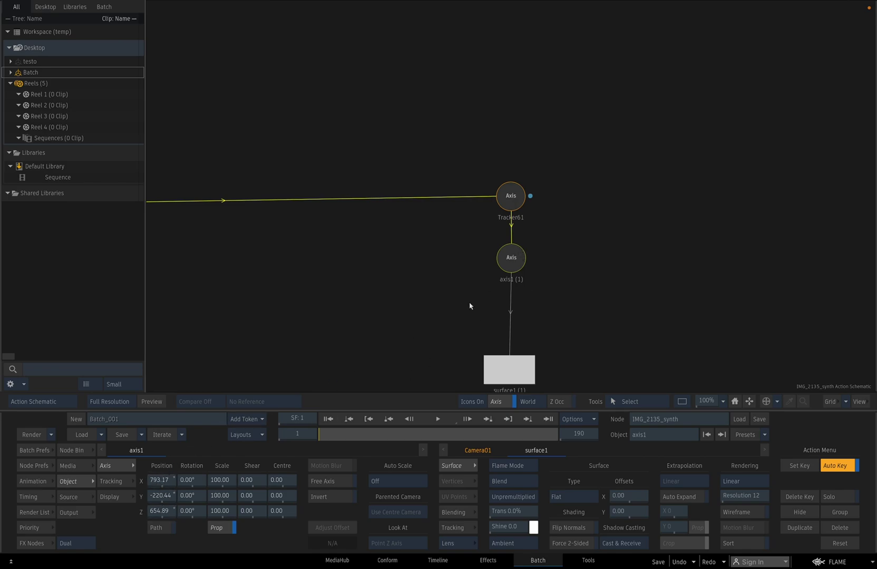
pyautogui.moveTo(515, 266); pyautogui.dragTo(514, 265)
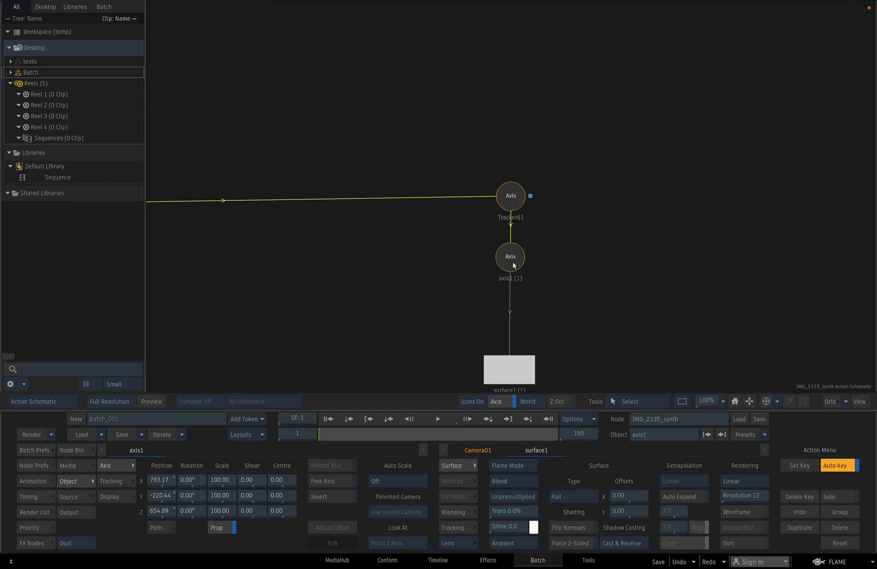
# Step: Reset the X, Y and Z position of the surface's axis to 0
pyautogui.keyDown('ctrl'); pyautogui.click(170, 480); pyautogui.keyUp('ctrl')
pyautogui.keyDown('ctrl'); pyautogui.click(166, 497); pyautogui.keyUp('ctrl')
pyautogui.keyDown('ctrl'); pyautogui.click(164, 511); pyautogui.keyUp('ctrl')
# Step: Set the proportional scale of the surface's axis to 2 and check the white card in the camera view
pyautogui.press('F1')
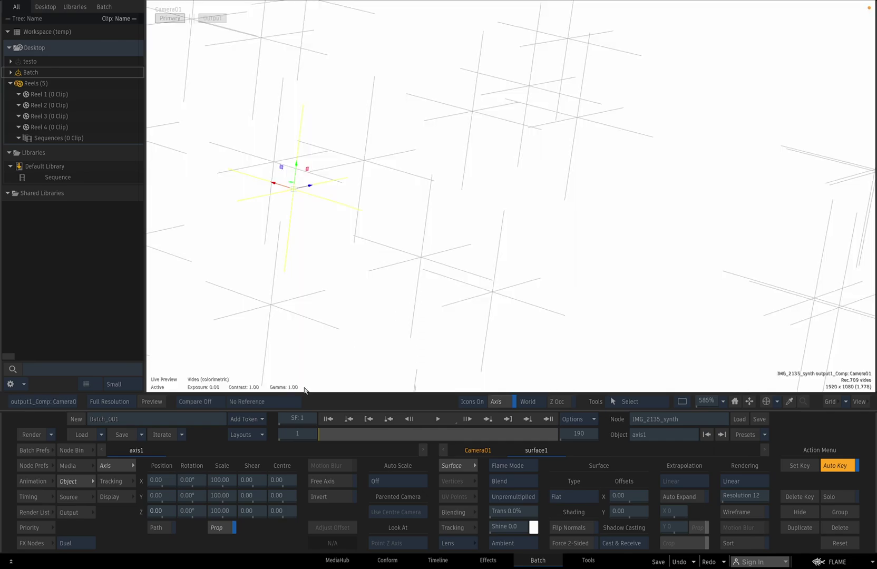
pyautogui.moveTo(221, 489); pyautogui.dragTo(245, 489)
pyautogui.click(231, 494)
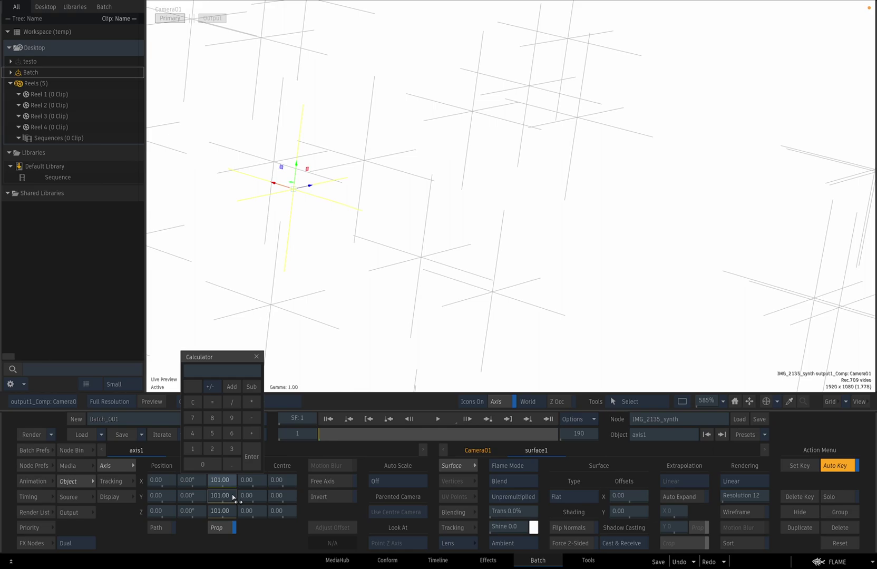
pyautogui.write('2')
pyautogui.press('Return')
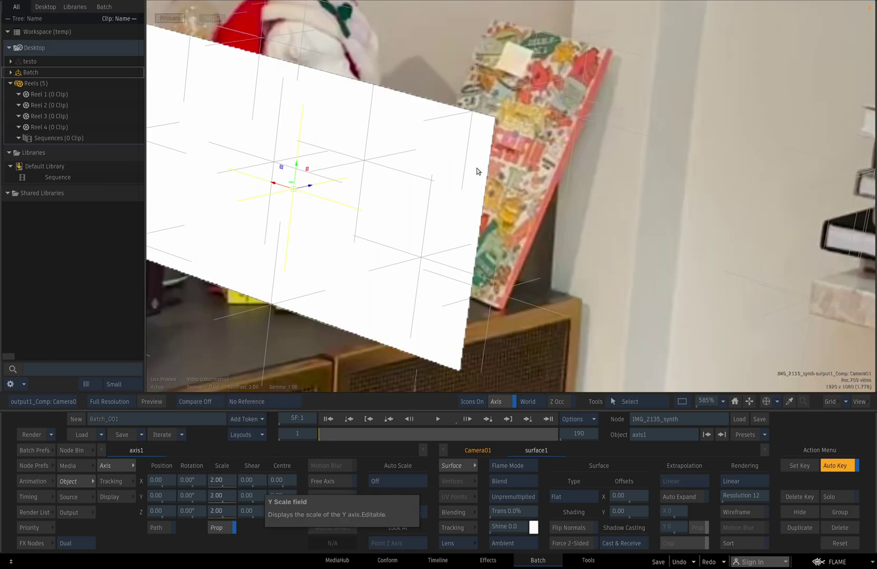
pyautogui.moveTo(412, 202); pyautogui.dragTo(560, 205)
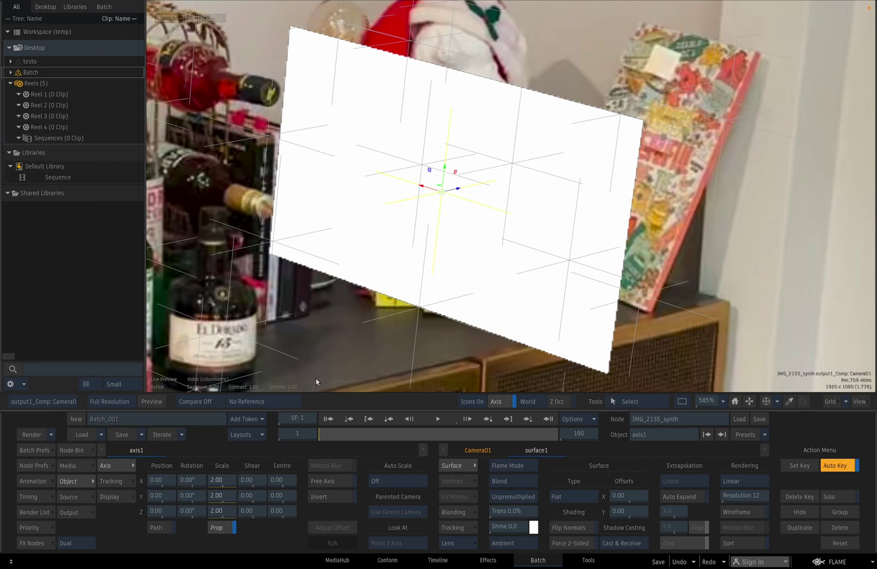
# Step: Add a Diffuse Map to surface1 in the Action schematic, using the IMG_2135 background clip as its media
pyautogui.press('F8')
pyautogui.moveTo(601, 268); pyautogui.dragTo(585, 160)
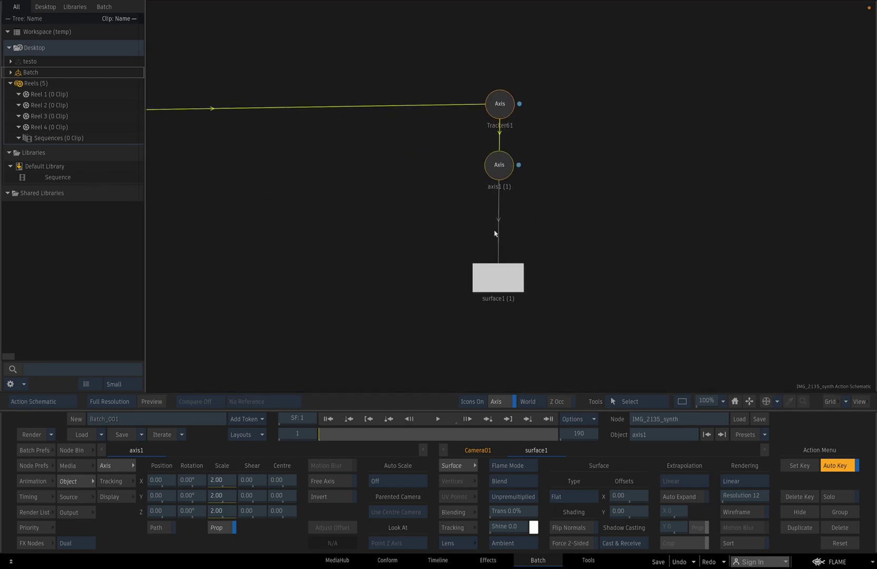
pyautogui.click(94, 454)
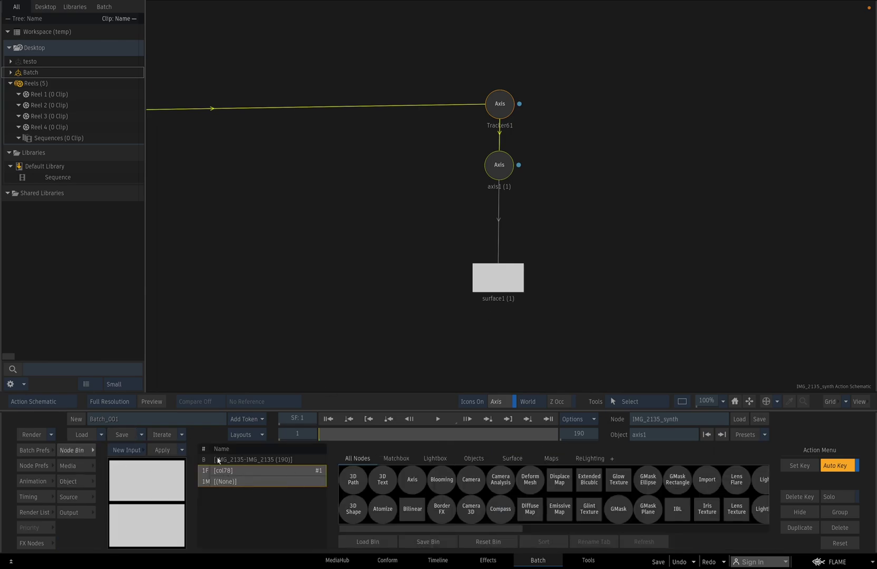
pyautogui.click(206, 459)
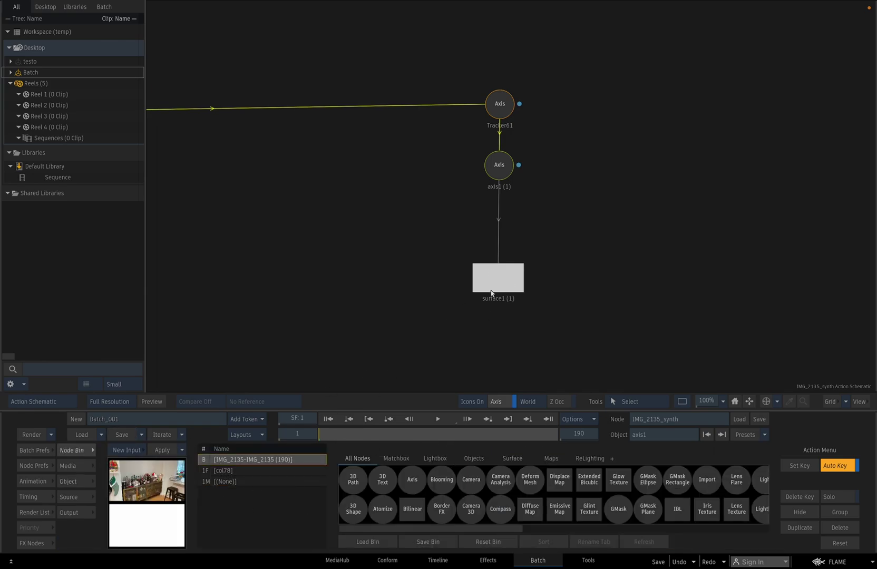
pyautogui.press('F4')
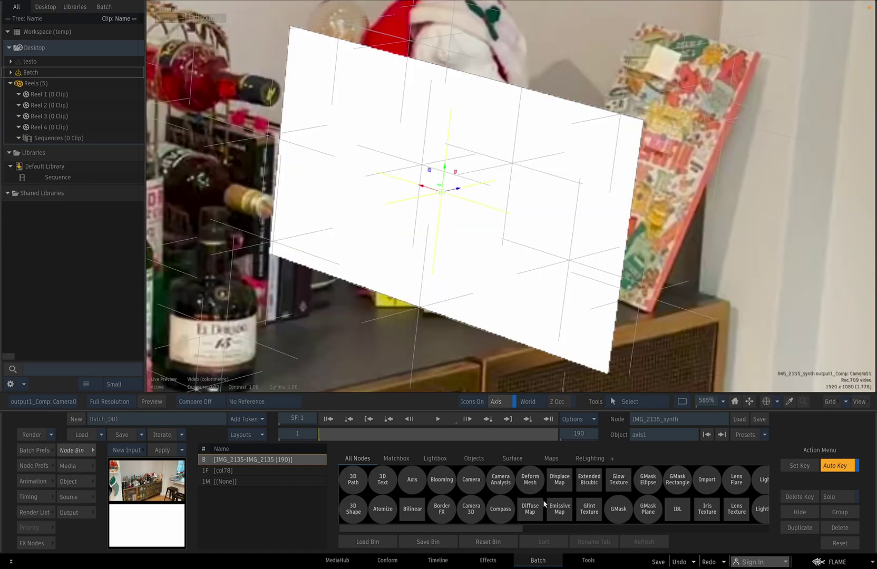
pyautogui.press('F4')
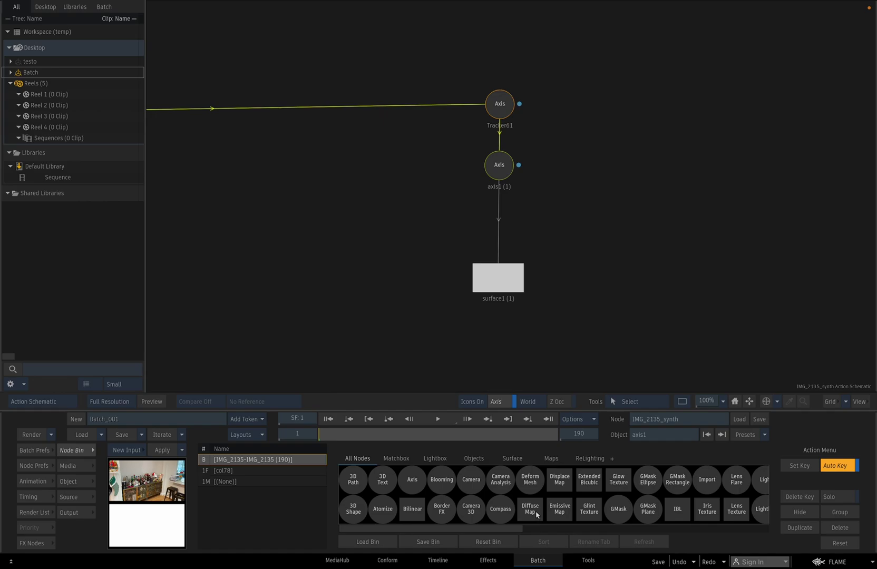
pyautogui.click(537, 514)
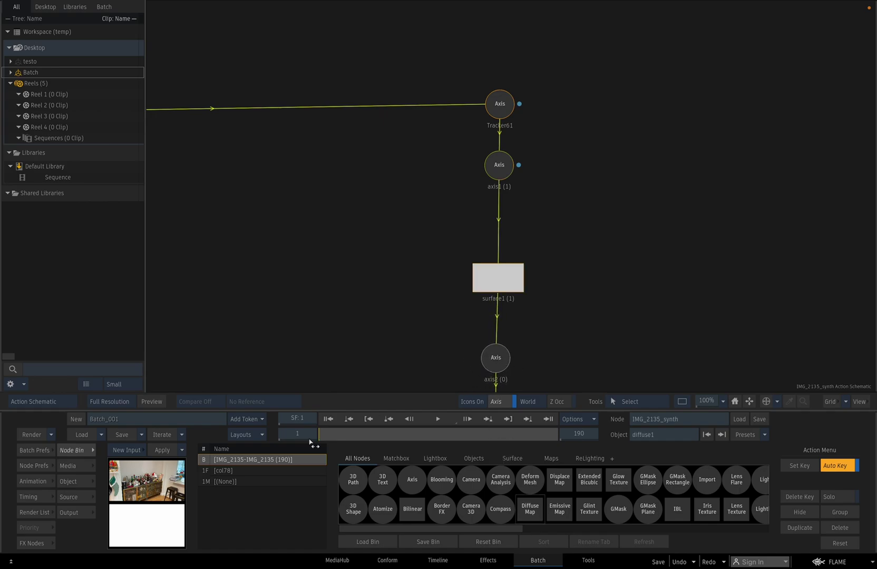
pyautogui.moveTo(608, 315); pyautogui.dragTo(595, 159)
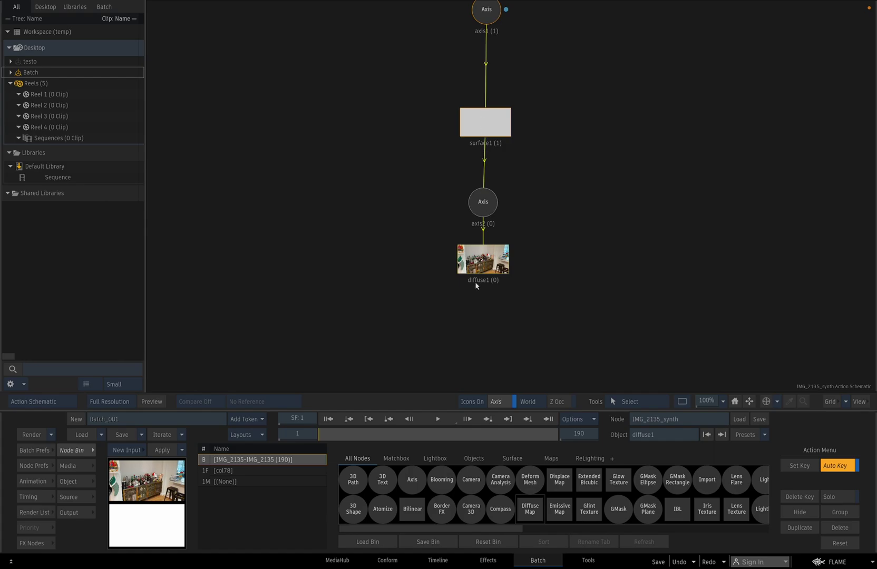
# Step: Change the diffuse map's texture mapping so the footage is projected onto the surface from Camera01
pyautogui.doubleClick(480, 260)
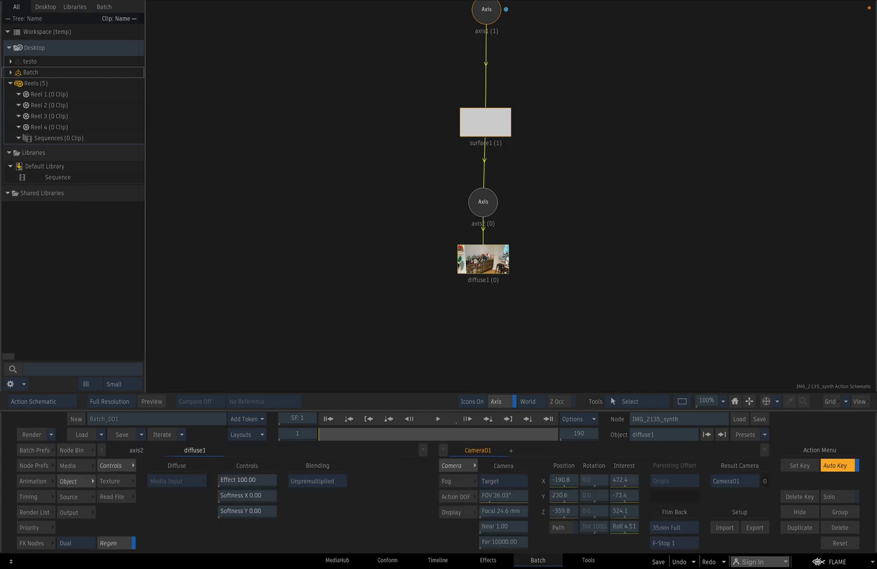
pyautogui.click(109, 481)
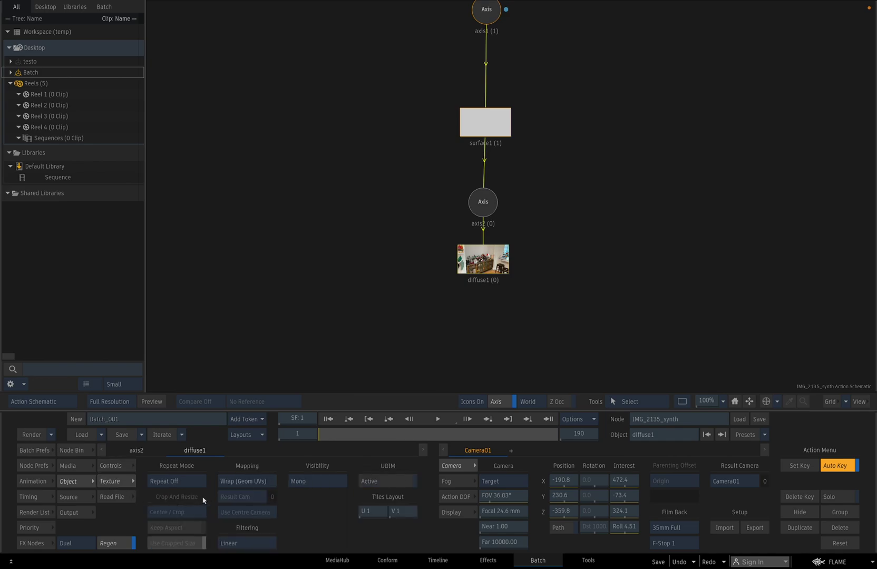
pyautogui.click(256, 481)
pyautogui.click(258, 442)
pyautogui.click(256, 496)
pyautogui.click(257, 484)
# Step: Move the Camera01 node clear of the tracker grid and check the projected surface in the camera view
pyautogui.moveTo(335, 138); pyautogui.dragTo(231, 132)
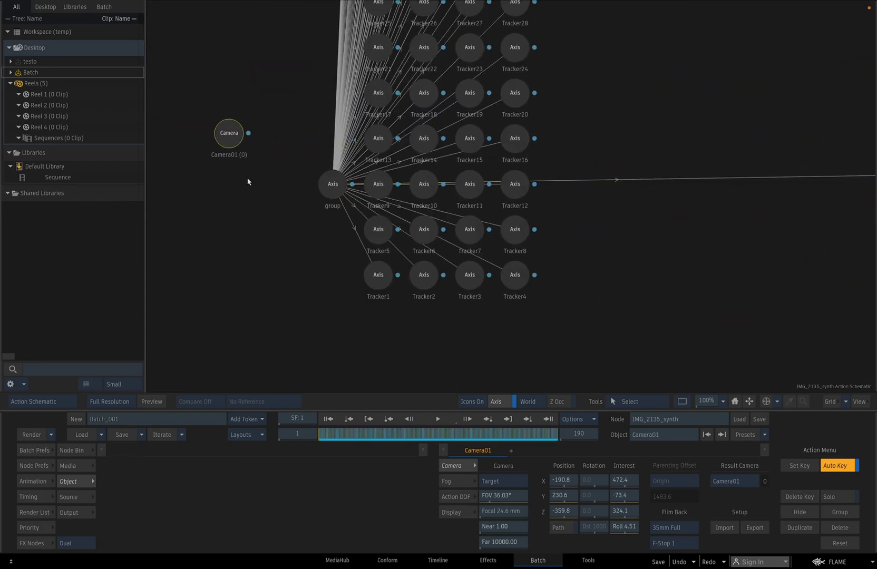
pyautogui.moveTo(665, 278); pyautogui.dragTo(374, 309)
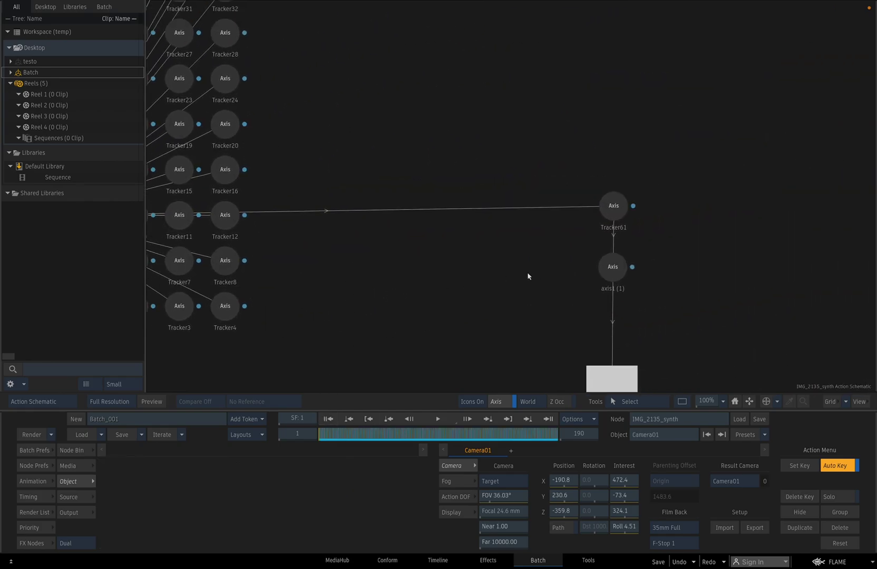
pyautogui.press('F4')
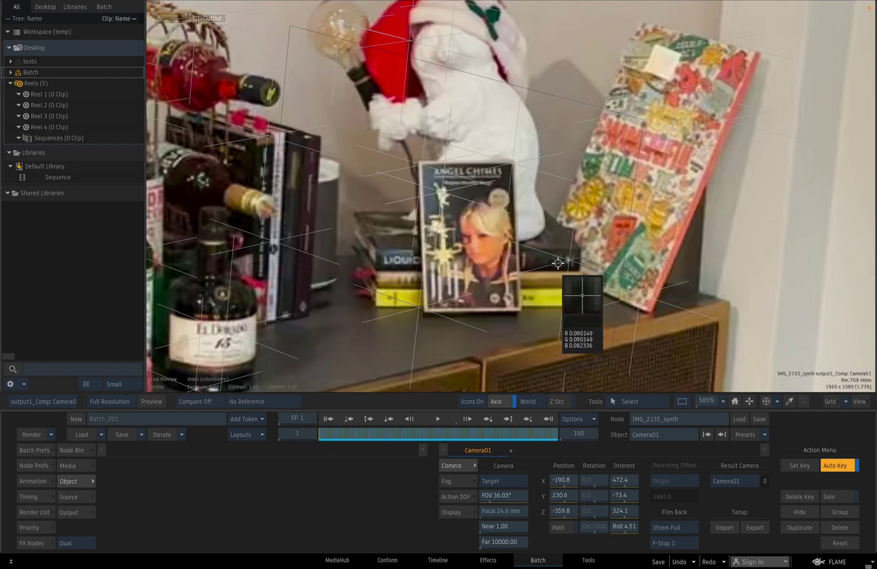
pyautogui.moveTo(574, 240); pyautogui.dragTo(425, 240)
pyautogui.scroll(-1, 424, 240)
pyautogui.click(497, 158)
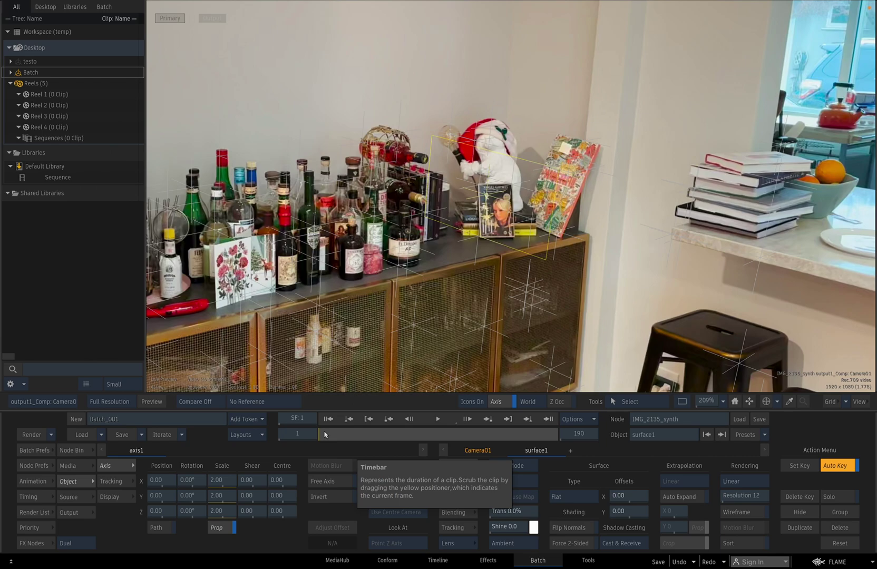
pyautogui.moveTo(325, 435); pyautogui.dragTo(320, 415)
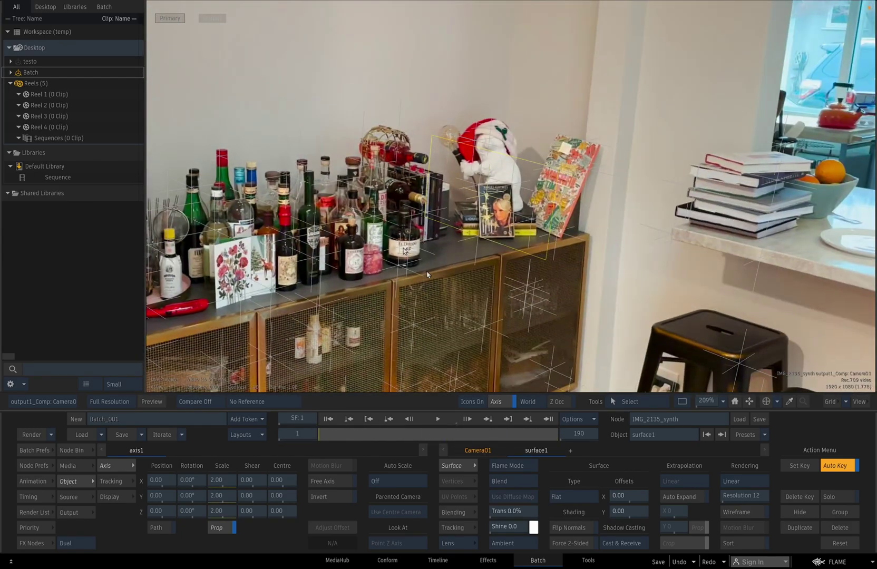
# Step: Add a camera node beside surface1 in the schematic and parent it to surface1
pyautogui.press('F8')
pyautogui.moveTo(505, 297); pyautogui.dragTo(327, 153)
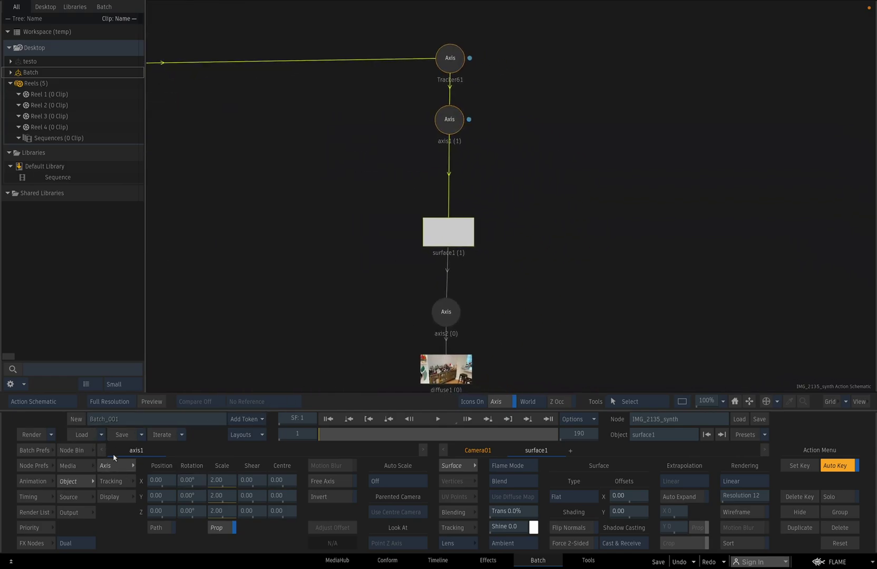
pyautogui.click(89, 451)
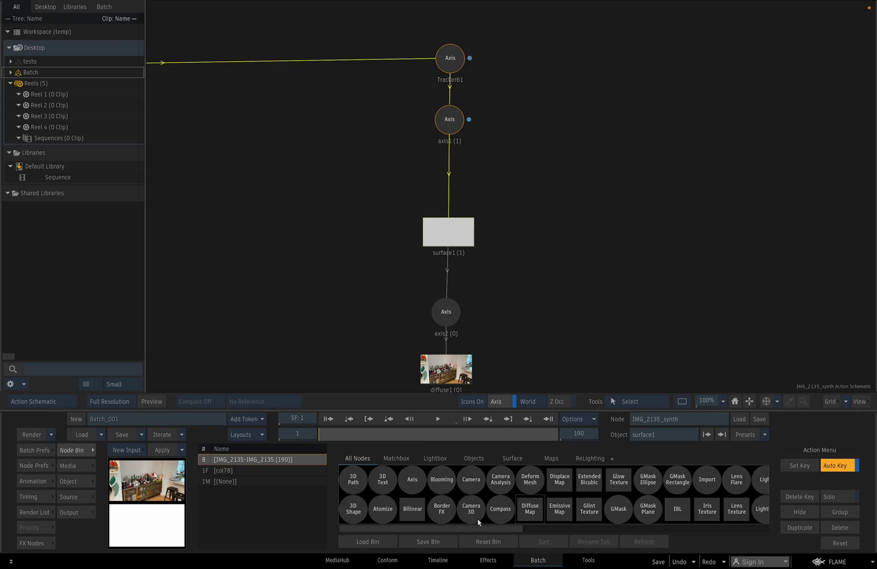
pyautogui.moveTo(477, 482); pyautogui.dragTo(616, 261)
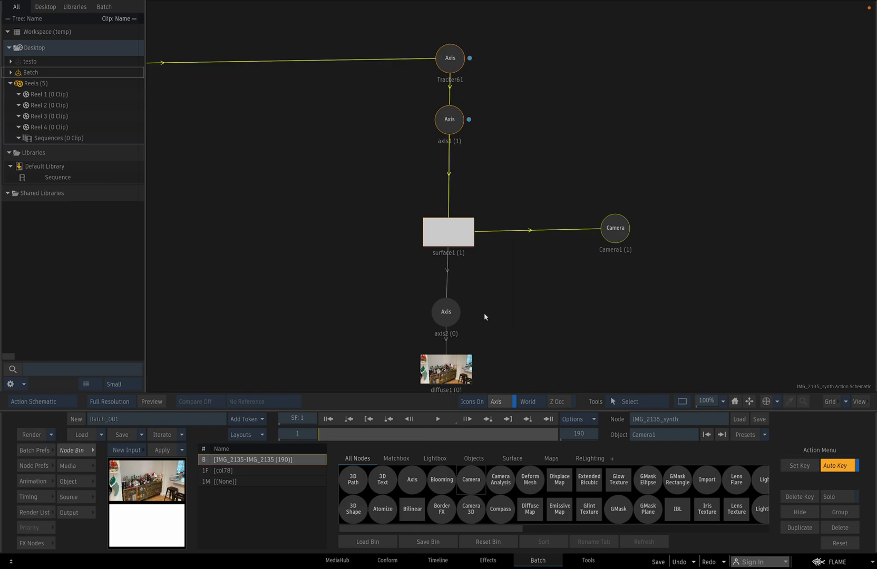
# Step: Delete the matte_out render layer from the Action outputs
pyautogui.click(75, 512)
pyautogui.click(202, 473)
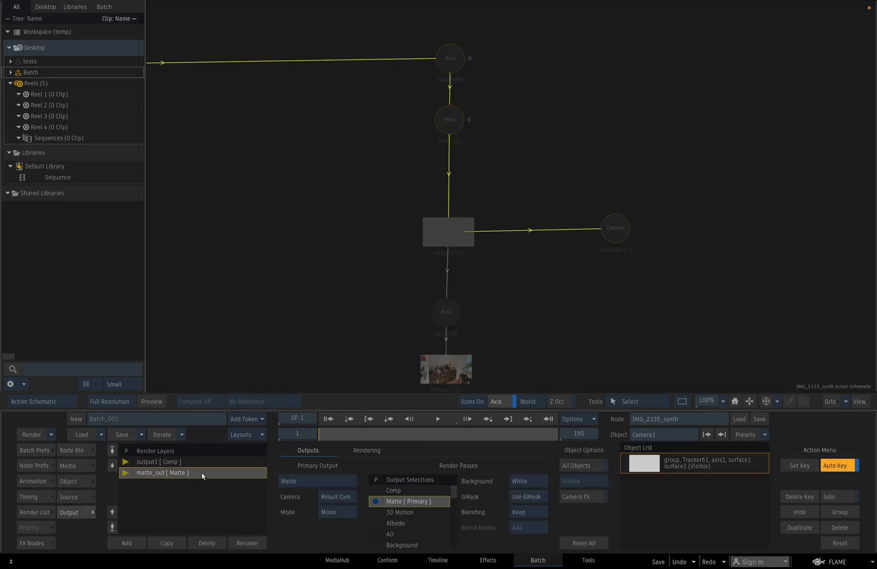
pyautogui.click(207, 543)
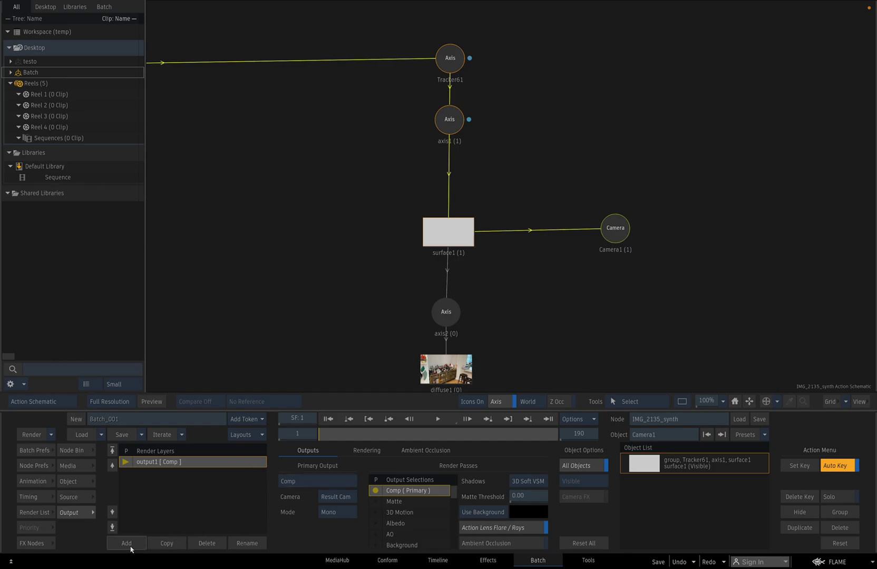
# Step: Add a new Comp render layer and set its camera to Camera1
pyautogui.click(131, 547)
pyautogui.click(345, 481)
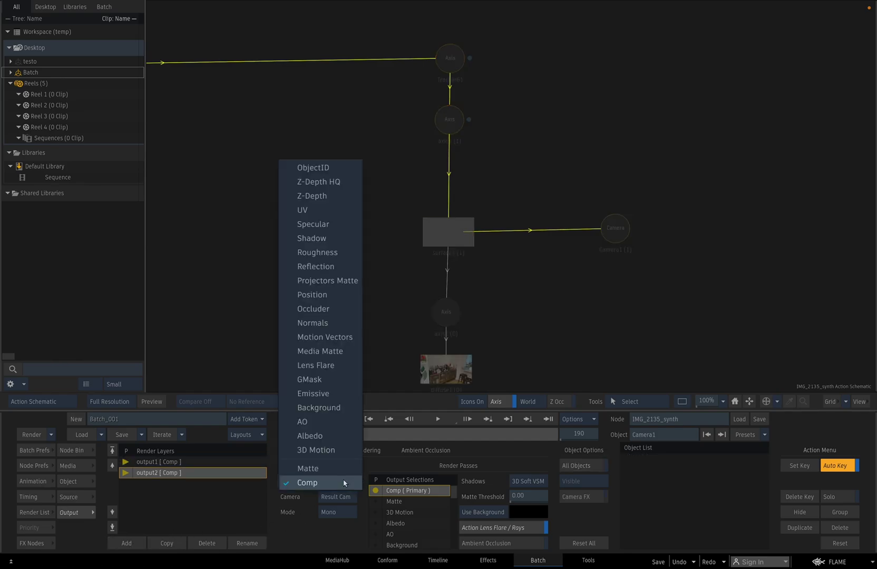
pyautogui.click(336, 497)
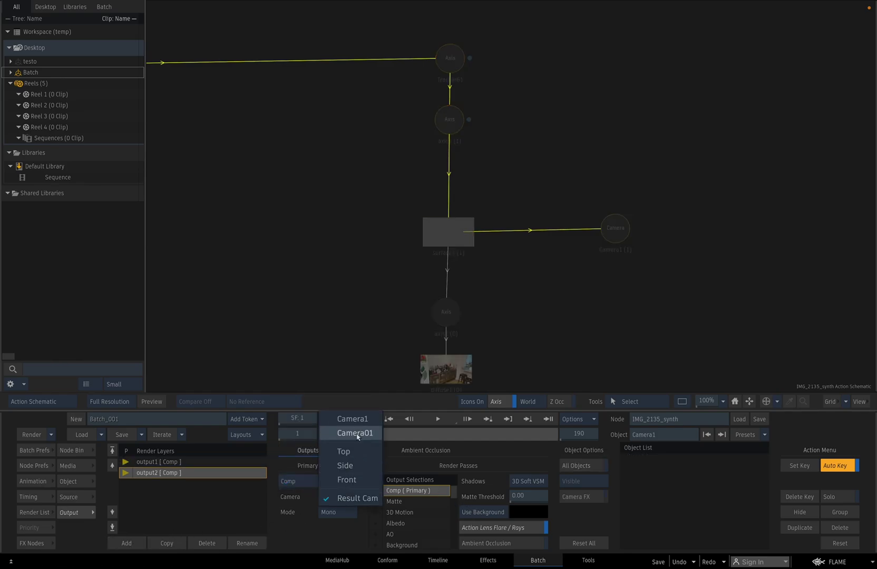
pyautogui.click(362, 419)
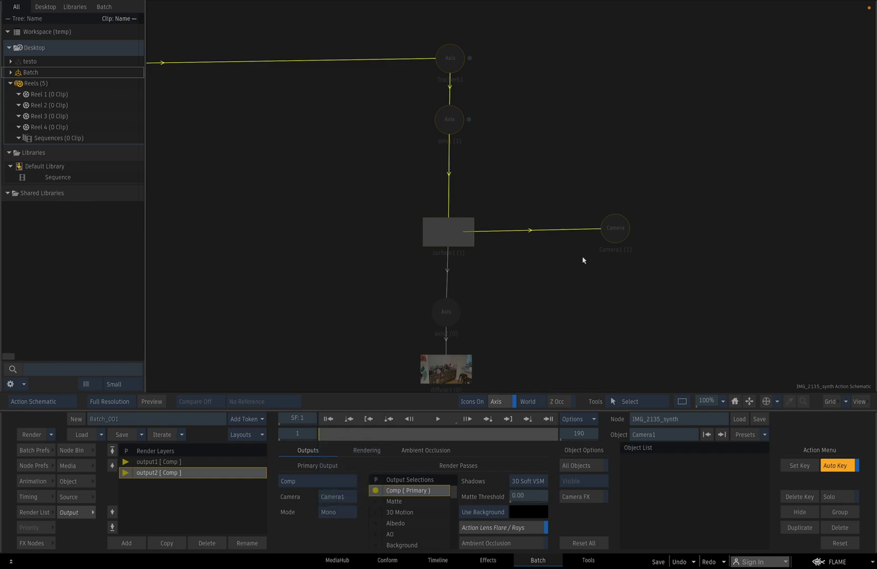
# Step: Rename the camera attached to surface1 as creepygirlcam
pyautogui.moveTo(615, 231); pyautogui.dragTo(615, 232)
pyautogui.click(659, 434)
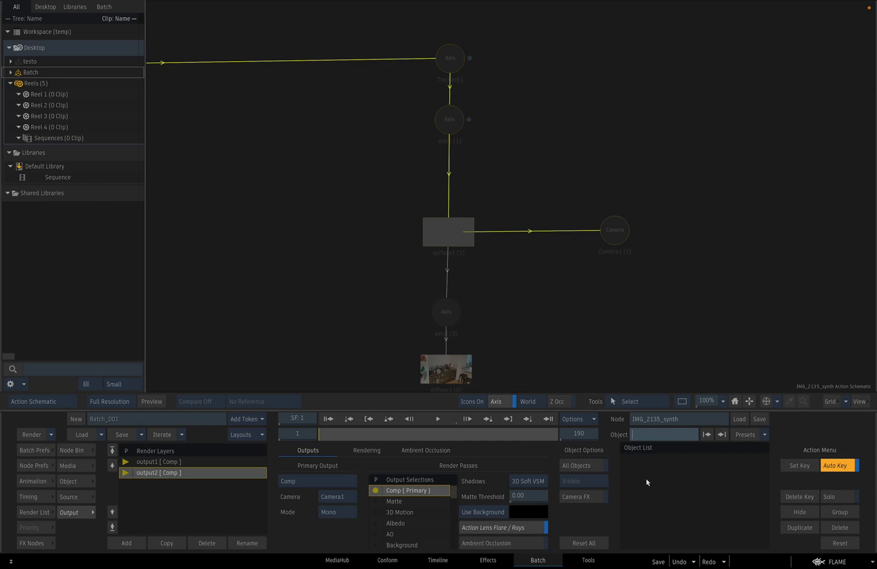
pyautogui.write('creep')
pyautogui.write('ycgr')
pyautogui.write('lcam')
pyautogui.press('Return')
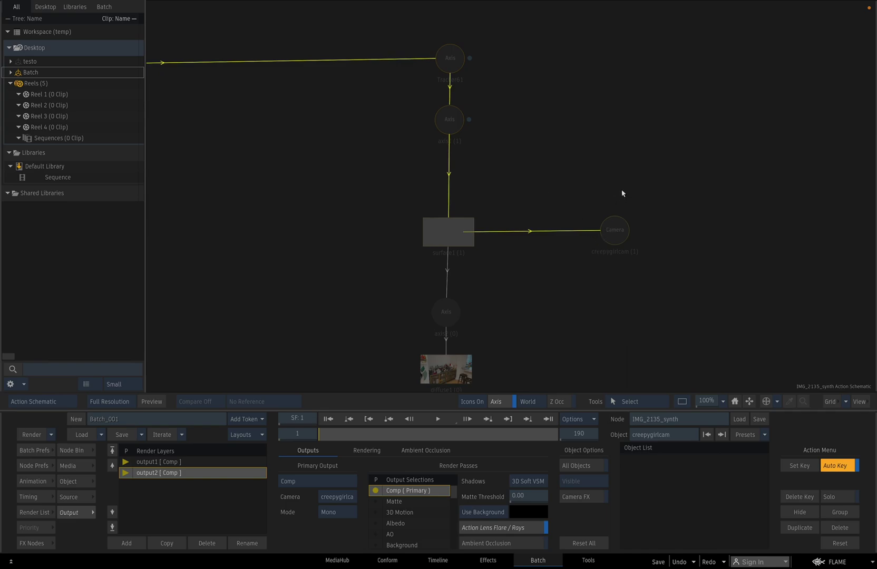
# Step: Include the group axis and the Tracker61 branch in output2, and check its creepygirlcam view across the clip
pyautogui.scroll(-5, 570, 187)
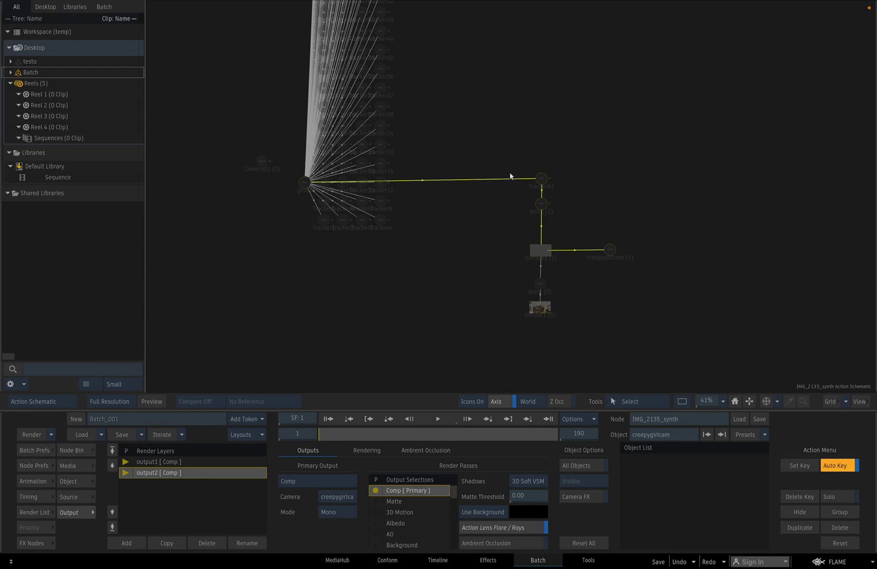
pyautogui.press('o')
pyautogui.moveTo(643, 135); pyautogui.dragTo(508, 330)
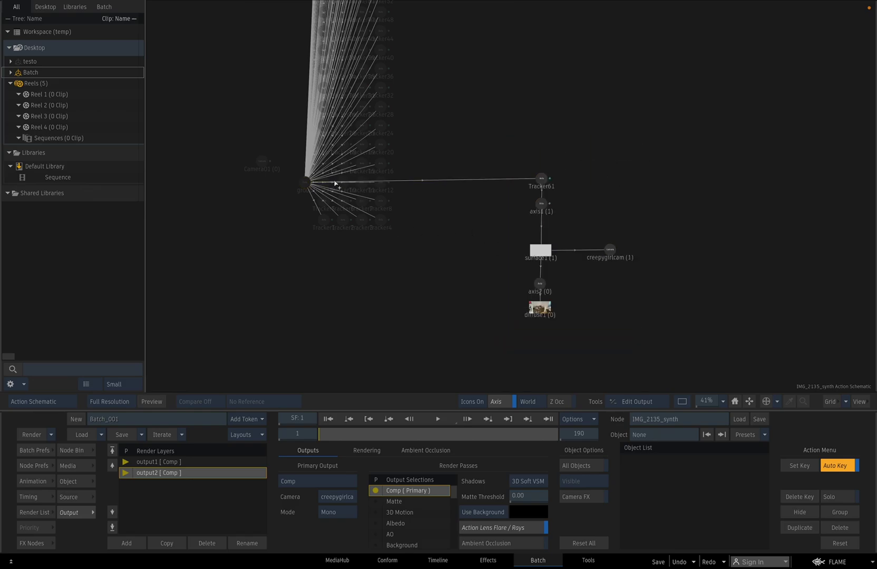
pyautogui.click(306, 185)
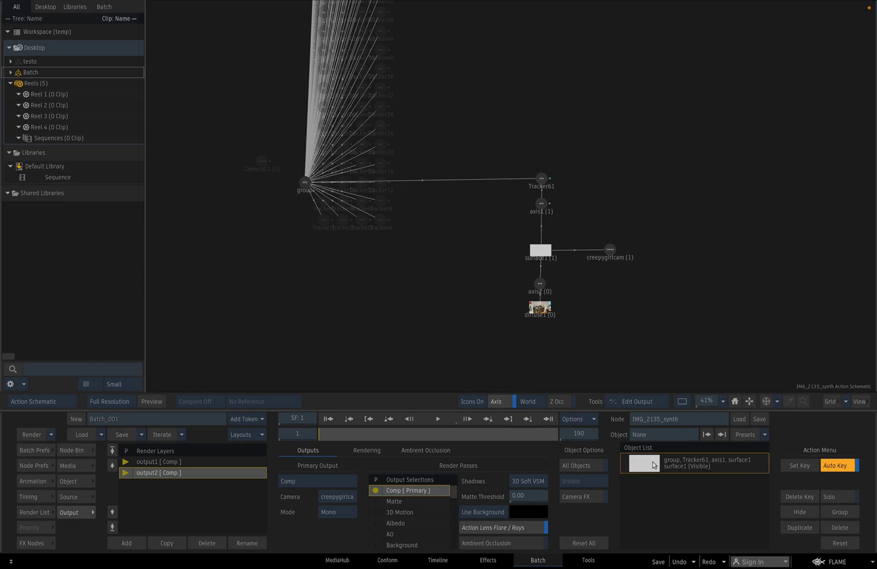
pyautogui.press('F4')
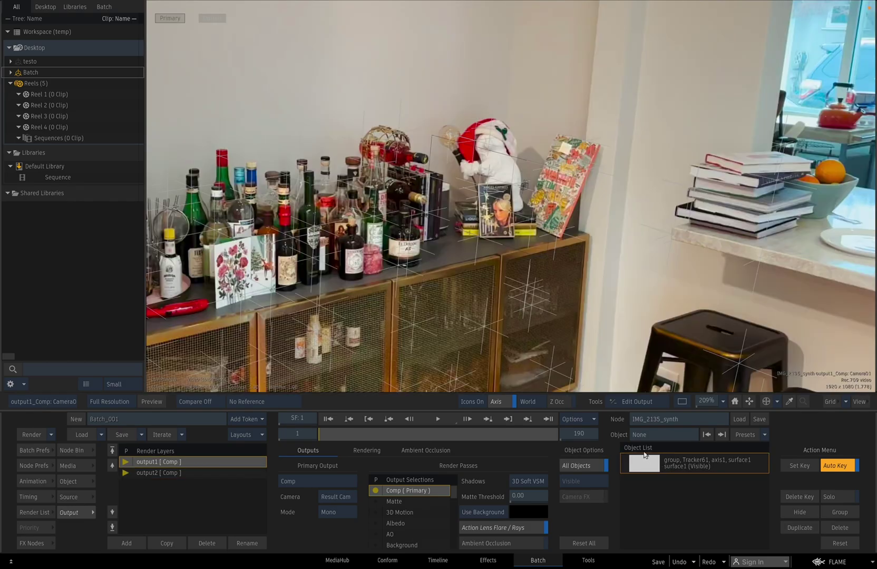
pyautogui.press('F4')
pyautogui.click(749, 402)
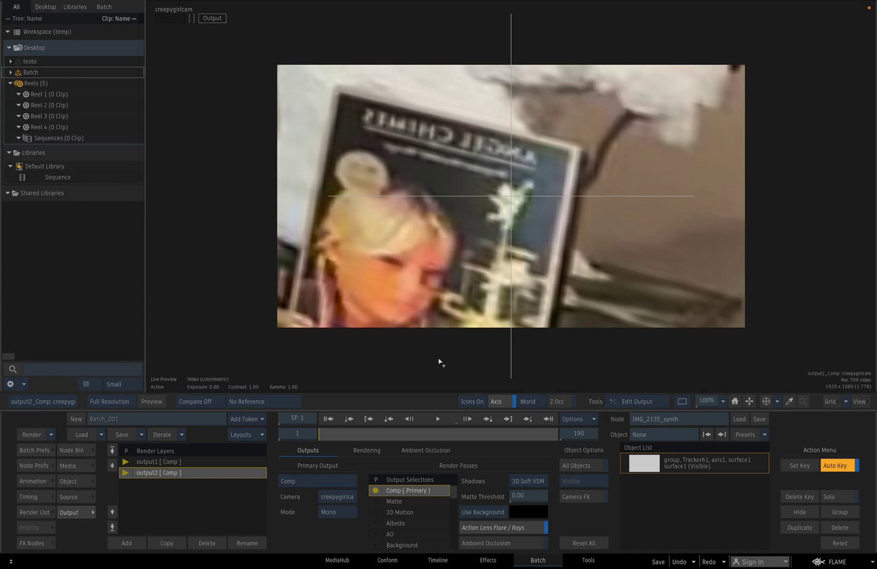
pyautogui.moveTo(337, 434); pyautogui.dragTo(505, 444)
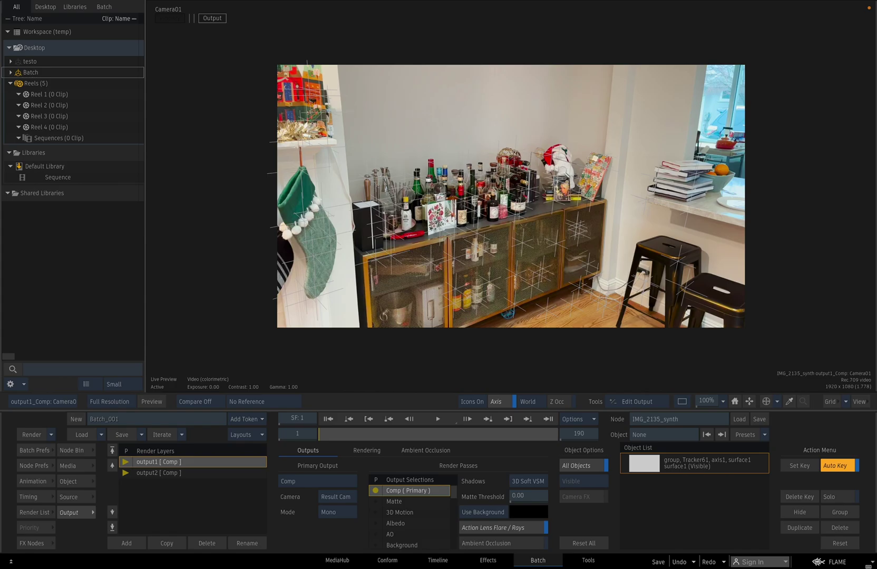
# Step: Frame the Angel Chimes box in the Camera01 output and switch the transform space from World to Object
pyautogui.scroll(5, 564, 176)
pyautogui.moveTo(689, 201); pyautogui.dragTo(492, 229)
pyautogui.moveTo(555, 182); pyautogui.dragTo(561, 248)
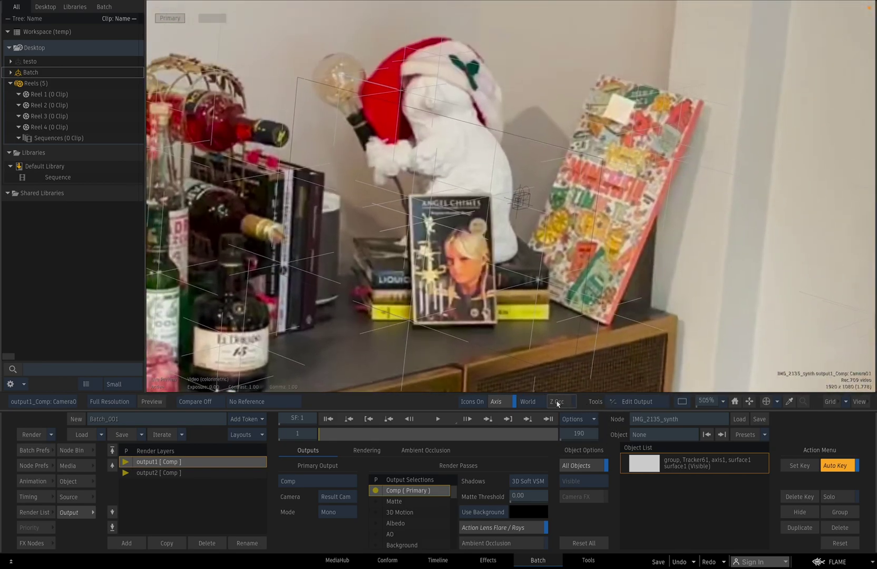
pyautogui.click(527, 401)
pyautogui.click(525, 390)
# Step: Select axis1 above surface1 and rotate it about 78.28° around Y in the Camera01 output
pyautogui.press('F4')
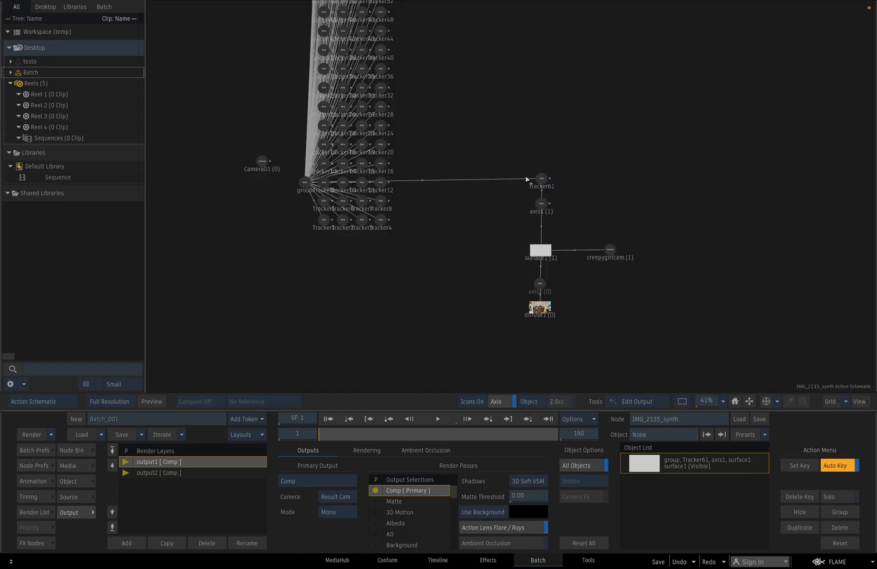
pyautogui.click(543, 206)
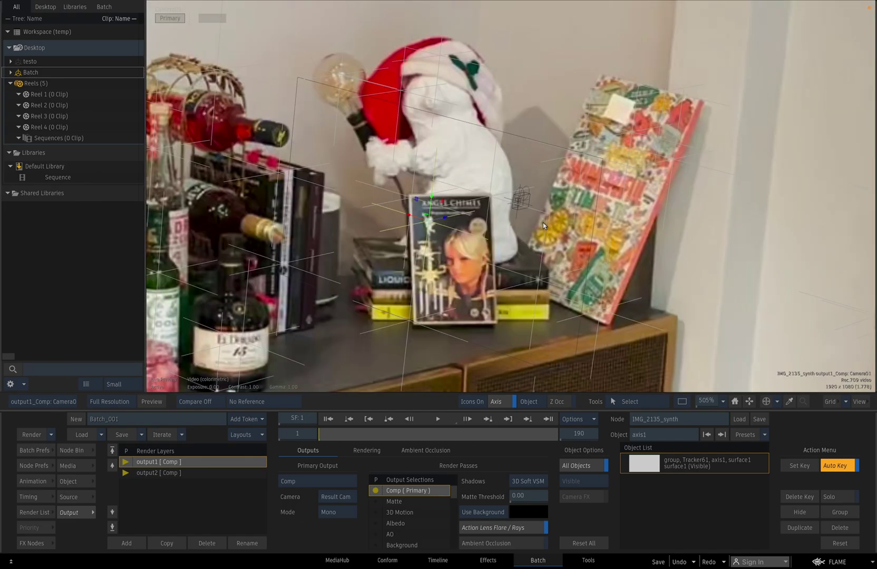
pyautogui.press('F1')
pyautogui.click(81, 483)
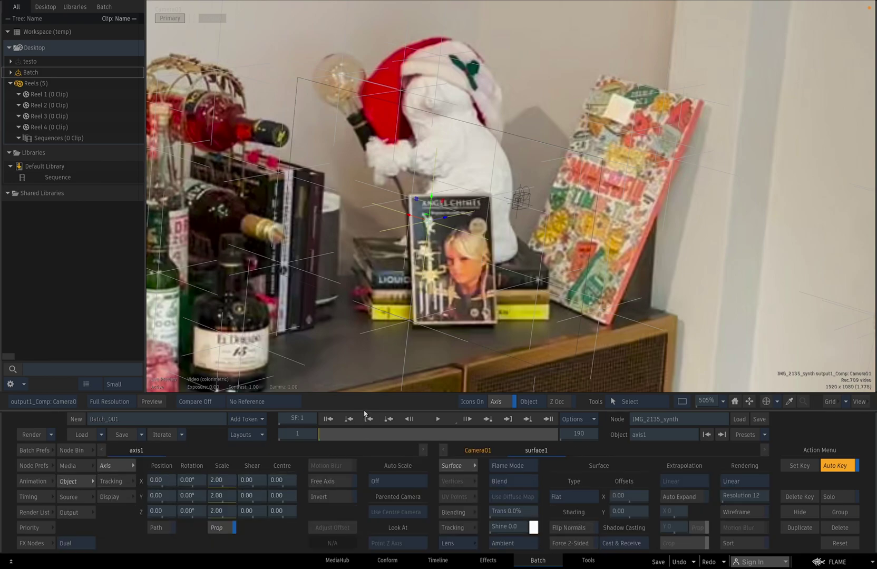
pyautogui.press('r')
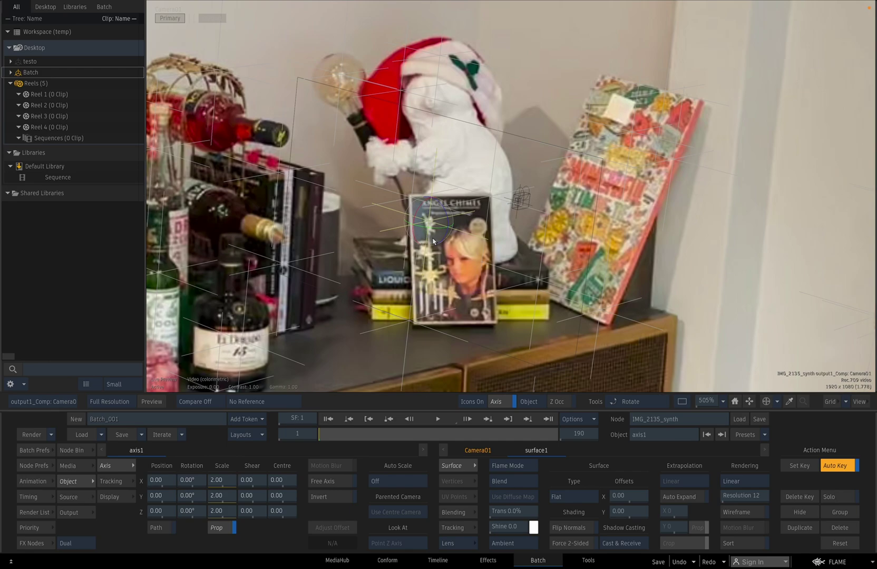
pyautogui.moveTo(437, 231); pyautogui.dragTo(465, 225)
pyautogui.click(679, 564)
pyautogui.moveTo(419, 228); pyautogui.dragTo(463, 232)
# Step: Set axis1's scale to 1 and rotate it to about 34.44°, 58.57°, -31.31° to match the Angel Chimes box's plane
pyautogui.click(225, 480)
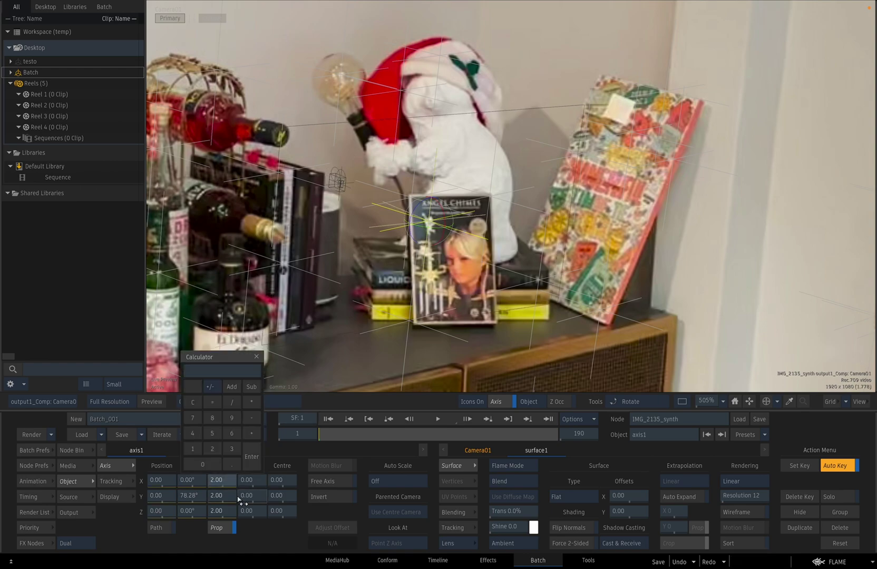
pyautogui.write('1')
pyautogui.press('Return')
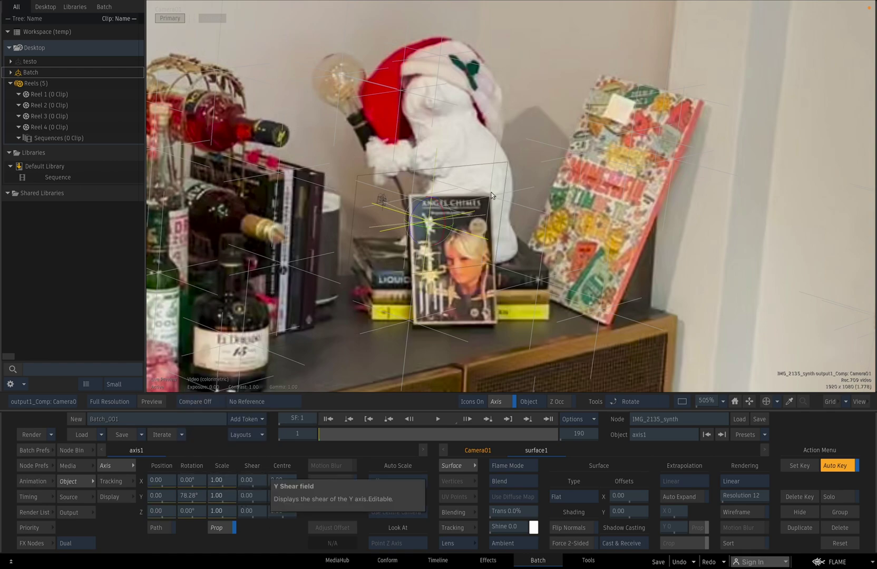
pyautogui.moveTo(435, 213); pyautogui.dragTo(441, 201)
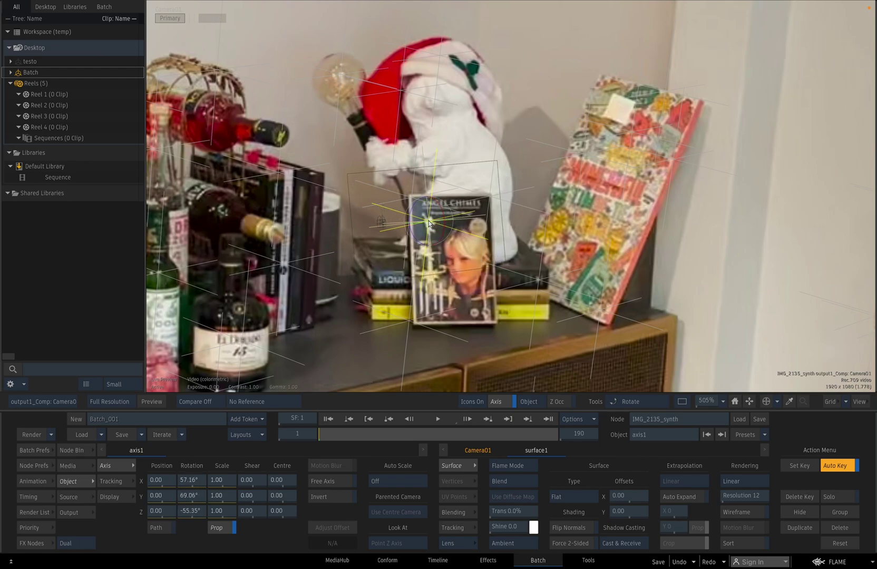
pyautogui.moveTo(430, 223); pyautogui.dragTo(427, 225)
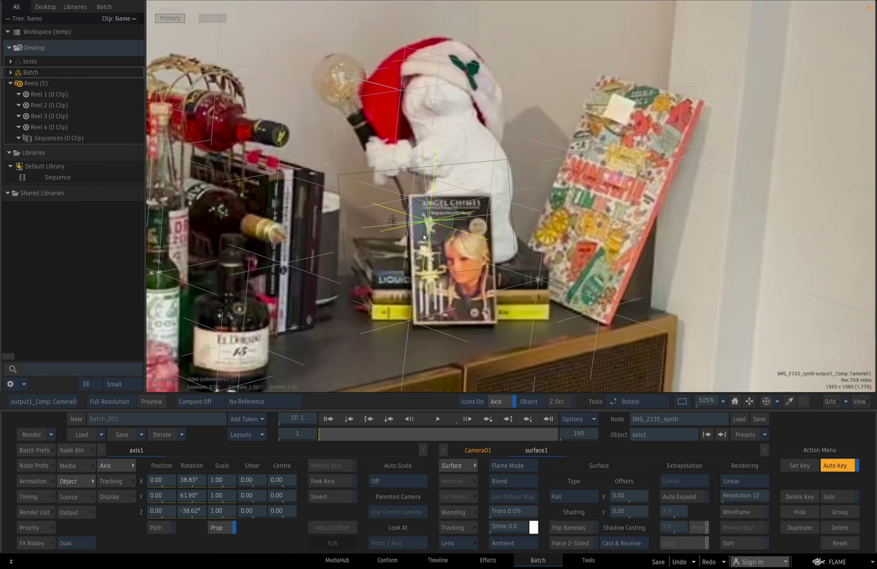
pyautogui.moveTo(415, 241); pyautogui.dragTo(421, 221)
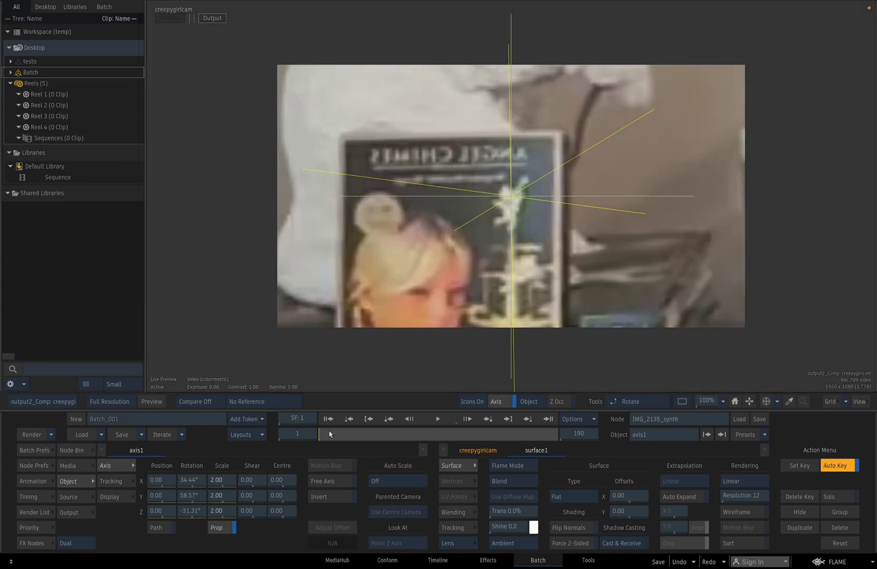
# Step: Increase axis1's proportional scale to 4 and check the creepygirlcam output over the first frames
pyautogui.moveTo(234, 480); pyautogui.dragTo(231, 480)
pyautogui.moveTo(328, 435); pyautogui.dragTo(227, 402)
pyautogui.press('F4')
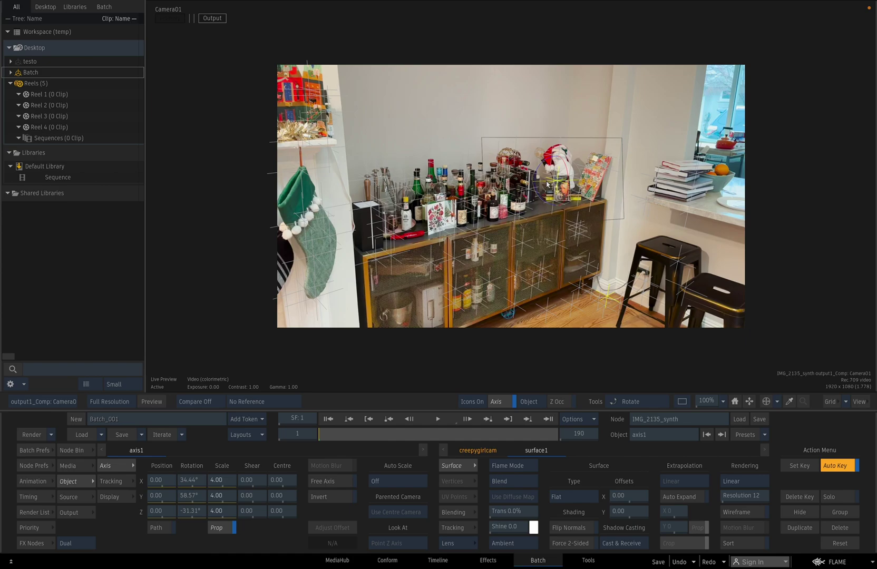
# Step: Fine-tune axis1's rotation to about 36.94°, 48.93°, -31.05°, comparing the Camera01 and creepygirlcam outputs until the Angel Chimes box looks square-on
pyautogui.moveTo(548, 185); pyautogui.dragTo(546, 181)
pyautogui.press('F4')
pyautogui.moveTo(333, 433); pyautogui.dragTo(164, 372)
pyautogui.press('F4')
pyautogui.moveTo(563, 165); pyautogui.dragTo(565, 168)
pyautogui.press('F4')
pyautogui.moveTo(345, 432); pyautogui.dragTo(278, 384)
pyautogui.press('F4')
pyautogui.moveTo(535, 197); pyautogui.dragTo(543, 194)
pyautogui.press('F4')
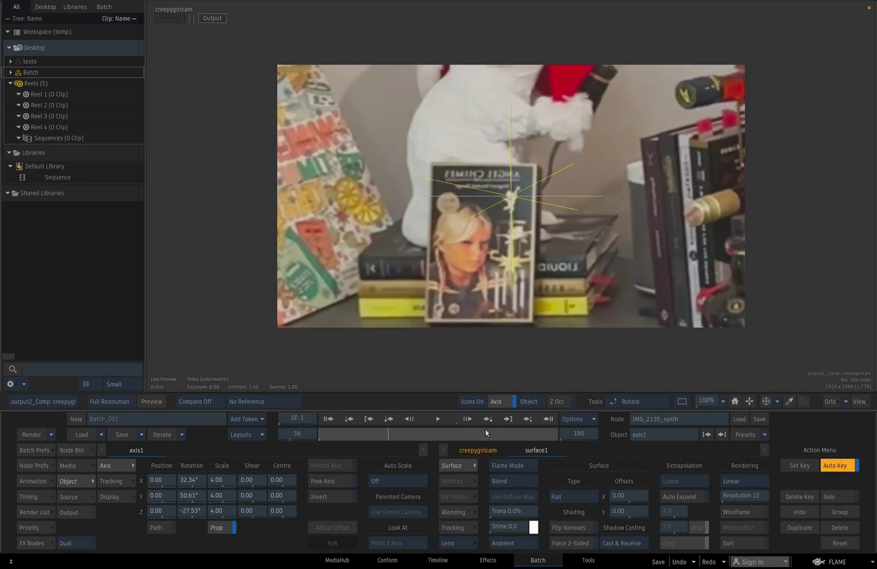
pyautogui.press('F4')
pyautogui.moveTo(717, 403); pyautogui.dragTo(750, 405)
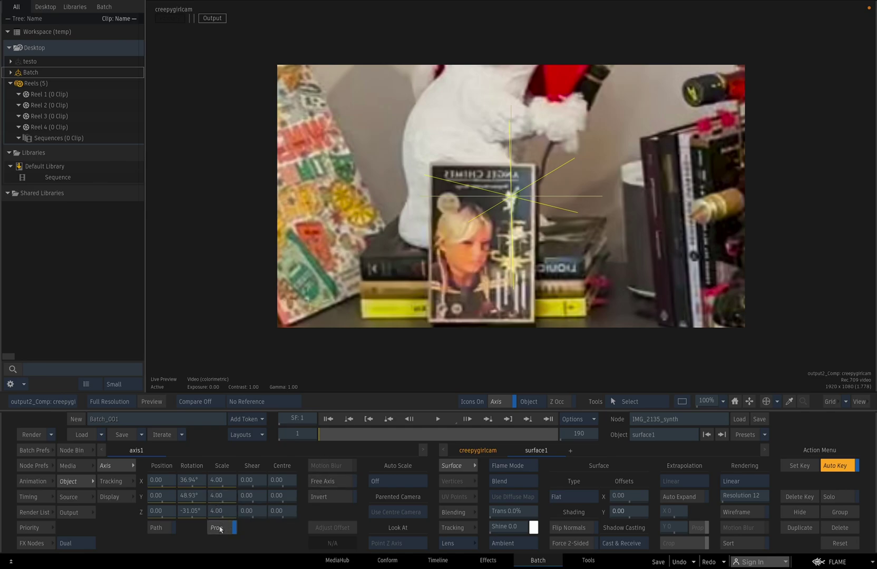
# Step: Turn off proportional scaling on axis1 and set its X scale to -4 to unmirror the creepygirlcam view
pyautogui.click(219, 498)
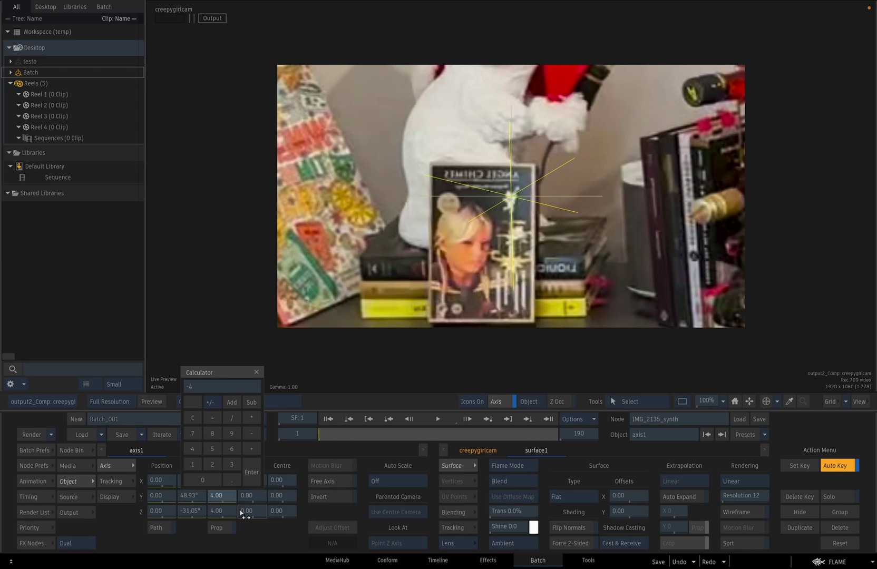
pyautogui.hotkey('shift', 'Tab')
pyautogui.press('Return')
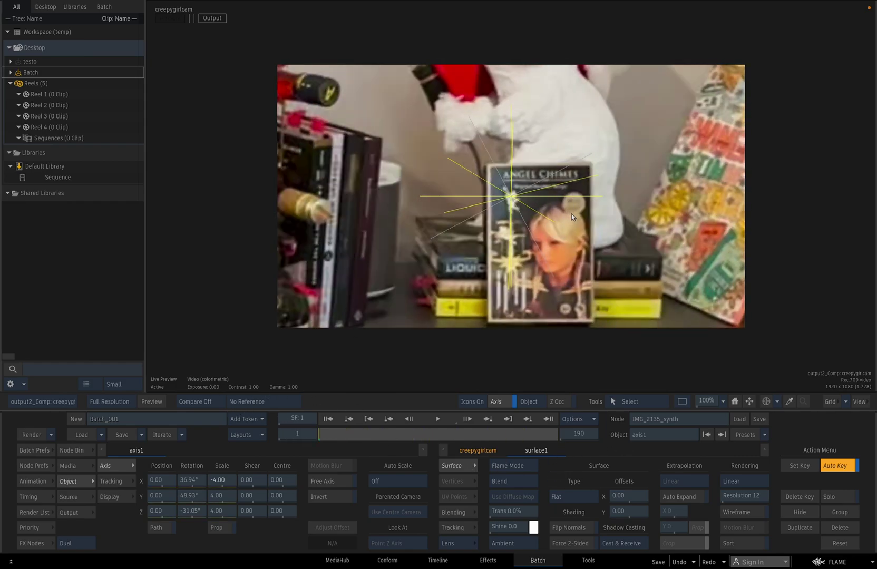
# Step: Add a new Action node to the batch and connect output2 of IMG_2135_synth to its back input
pyautogui.press('Tab')
pyautogui.moveTo(491, 199); pyautogui.dragTo(525, 209)
pyautogui.moveTo(0, 499)
pyautogui.press('a')
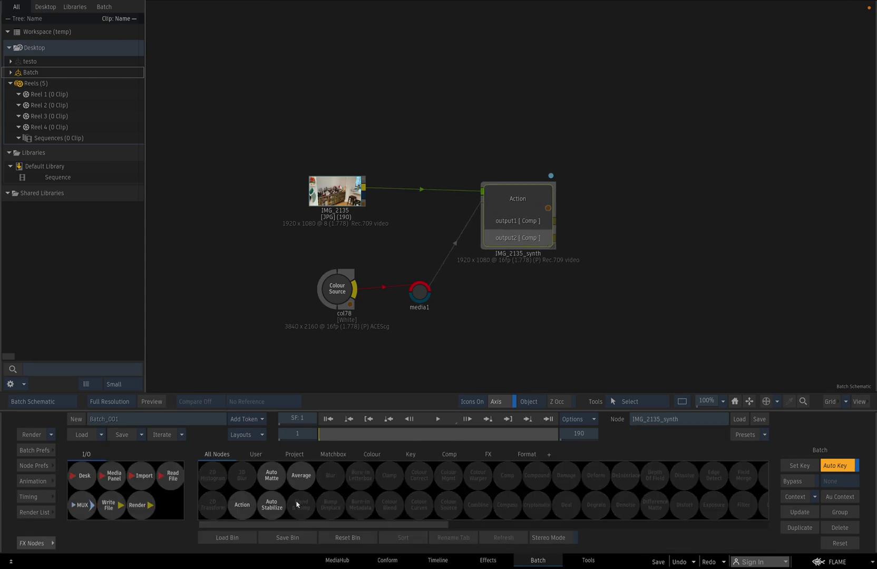
pyautogui.moveTo(248, 503); pyautogui.dragTo(761, 258)
pyautogui.moveTo(675, 283); pyautogui.dragTo(562, 248)
# Step: Check the creepygirlcam output of IMG_2135_synth and the output of the new Action node
pyautogui.doubleClick(422, 173)
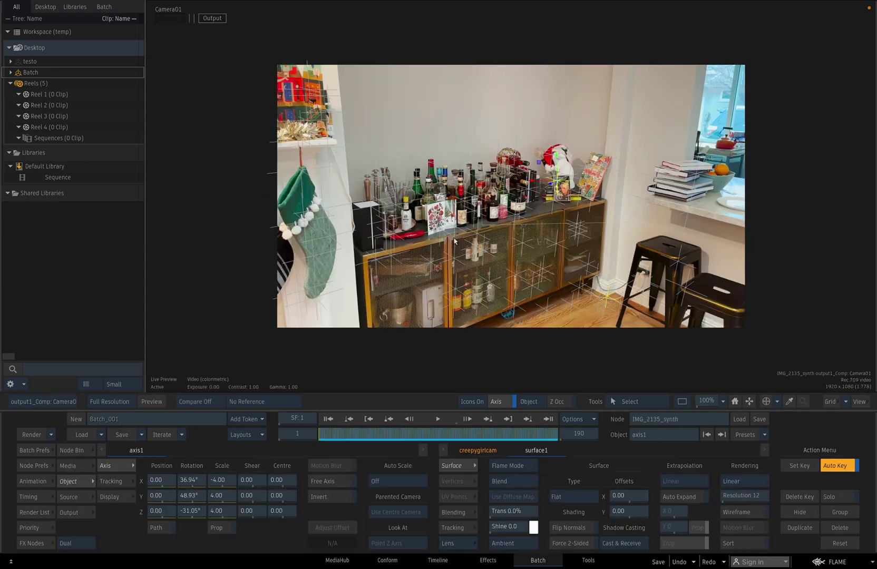
pyautogui.press('F4')
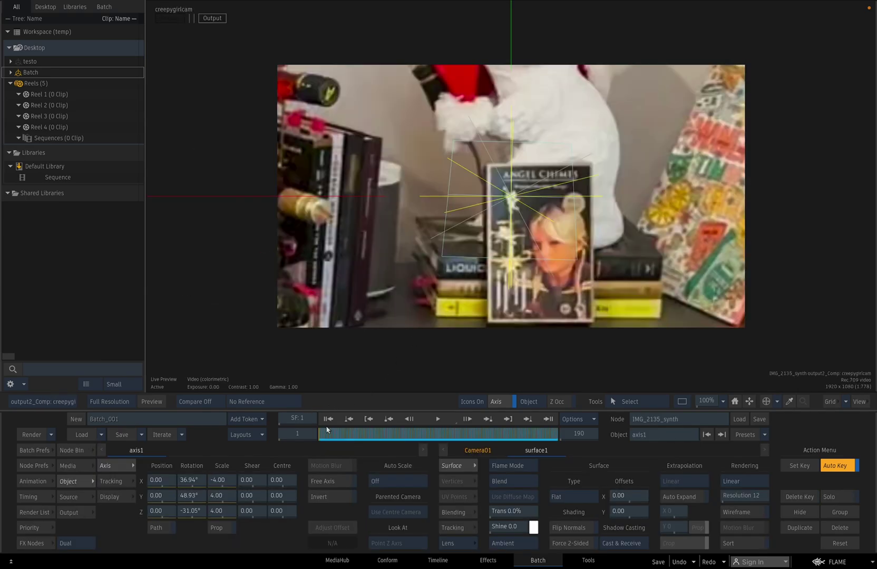
pyautogui.moveTo(325, 431); pyautogui.dragTo(295, 417)
pyautogui.press('Escape')
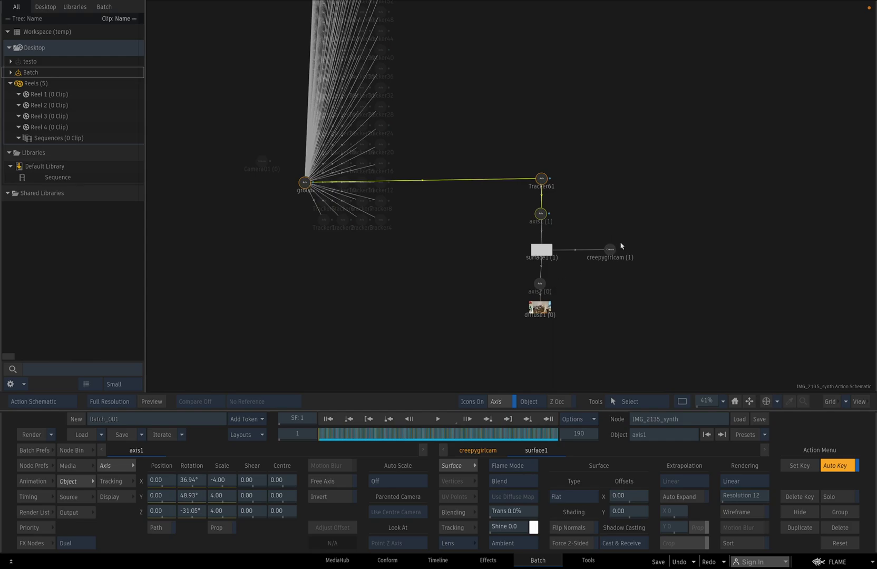
pyautogui.press('Escape')
pyautogui.moveTo(652, 212); pyautogui.dragTo(651, 203)
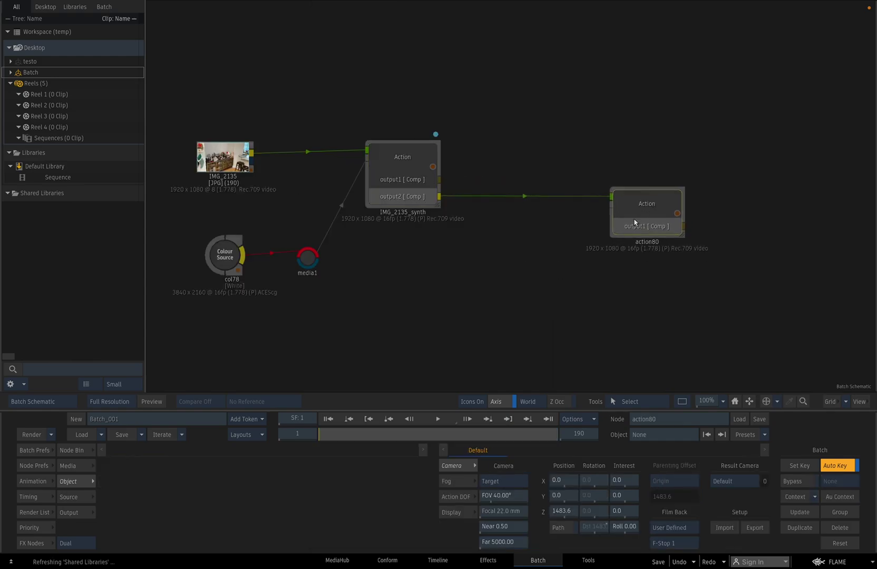
pyautogui.press('F4')
pyautogui.press('Escape')
# Step: Import Screen Shot 2023-01-02 at 4.25.16 PM from the Desktop and place it below the IMG_2135_synth node
pyautogui.click(36, 543)
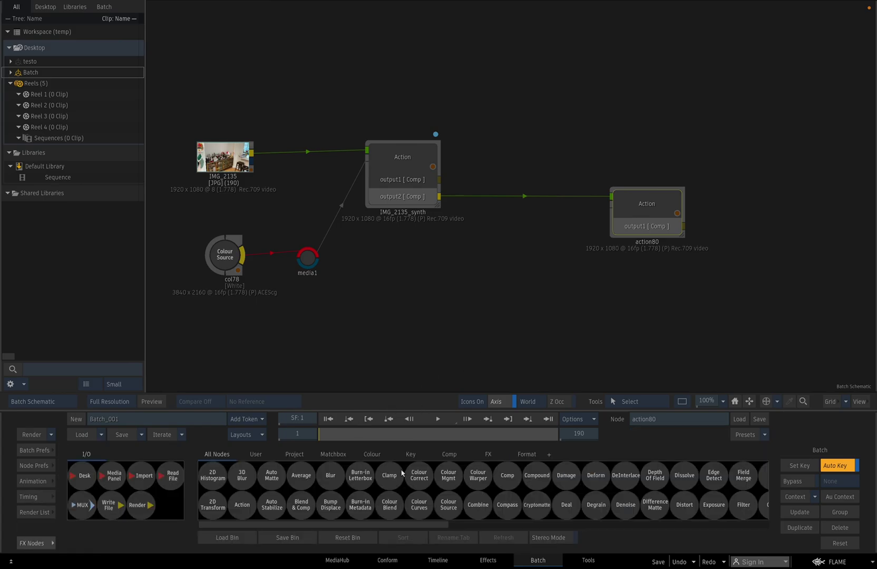
pyautogui.click(147, 477)
pyautogui.click(148, 36)
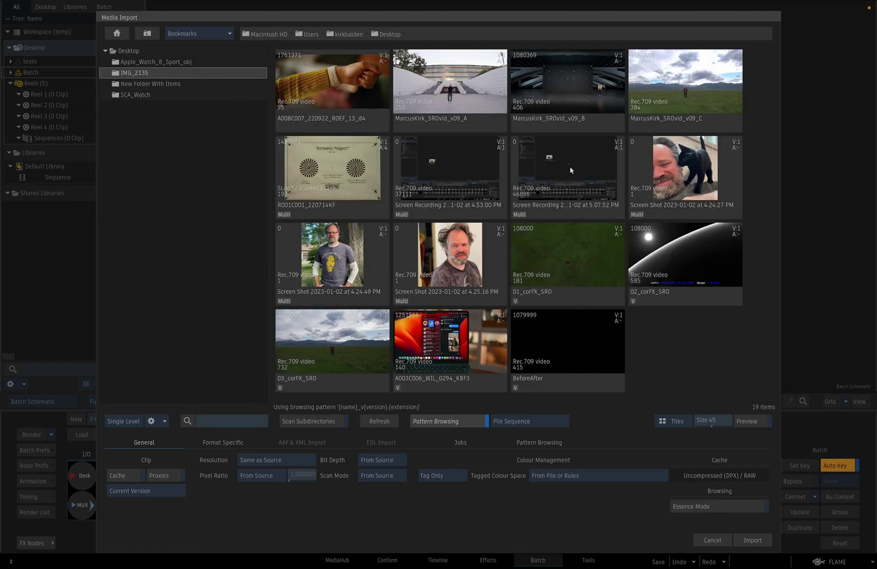
pyautogui.click(446, 245)
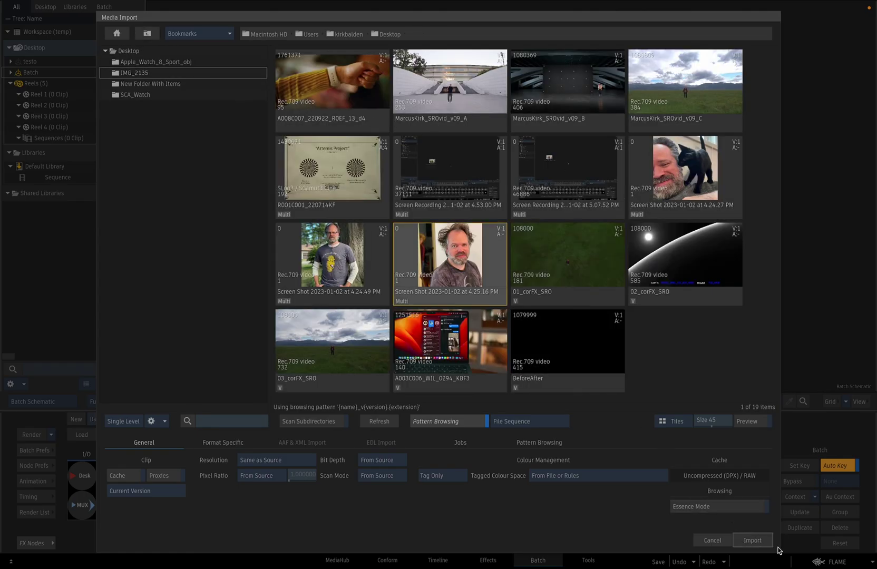
pyautogui.click(751, 541)
pyautogui.moveTo(476, 327); pyautogui.dragTo(433, 297)
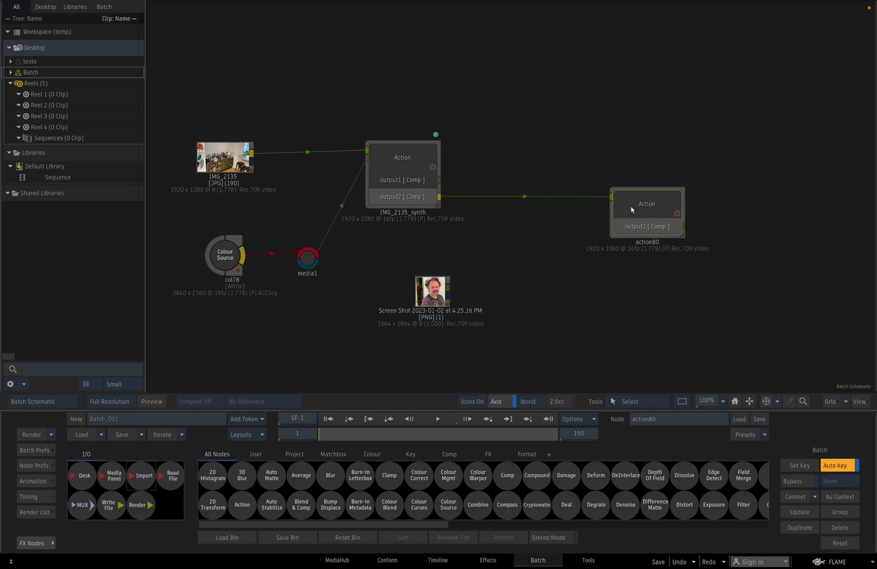
# Step: Connect the imported screen shot to action80 through a new media input and view the composite output
pyautogui.press('p')
pyautogui.moveTo(603, 285); pyautogui.dragTo(551, 296)
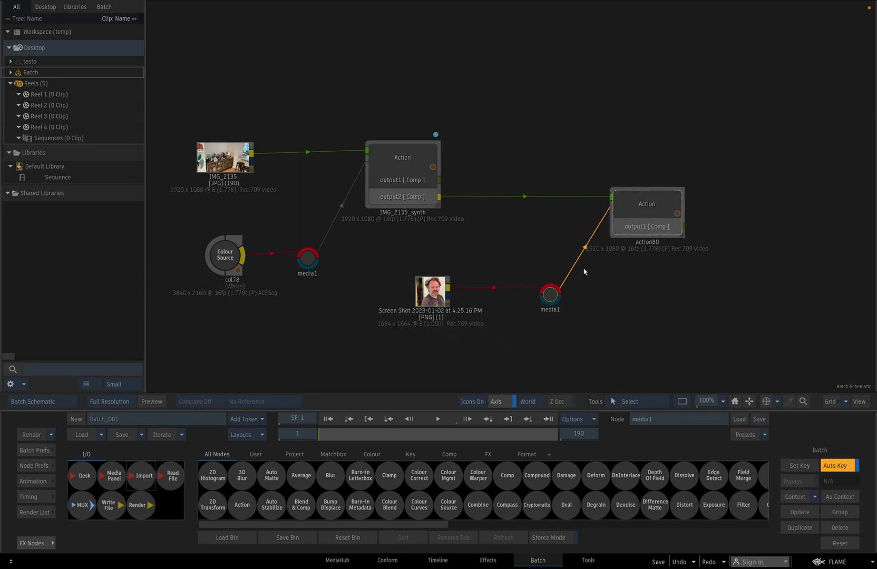
pyautogui.doubleClick(648, 204)
pyautogui.press('F5')
pyautogui.press('F4')
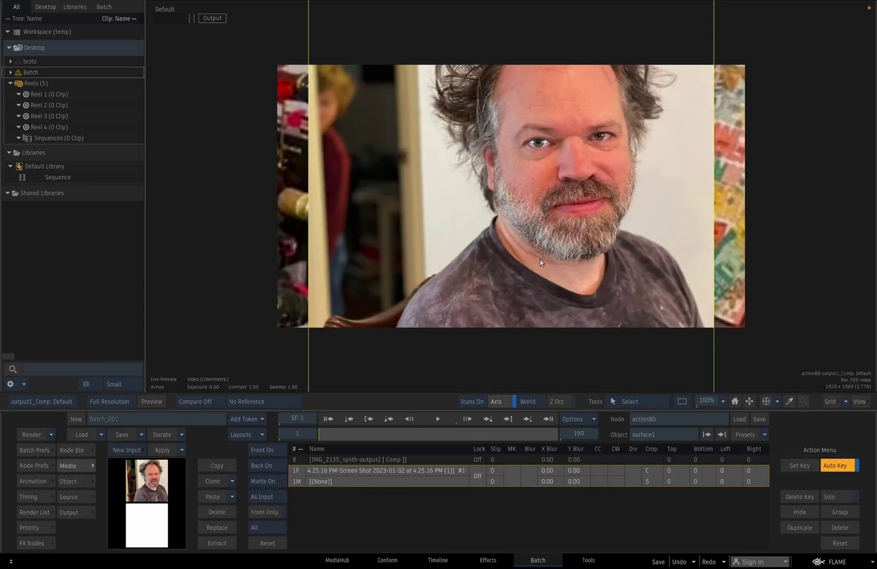
# Step: Scale the portrait's axis1 to 48 and change the surface1 type from Flat to Perspective
pyautogui.click(68, 481)
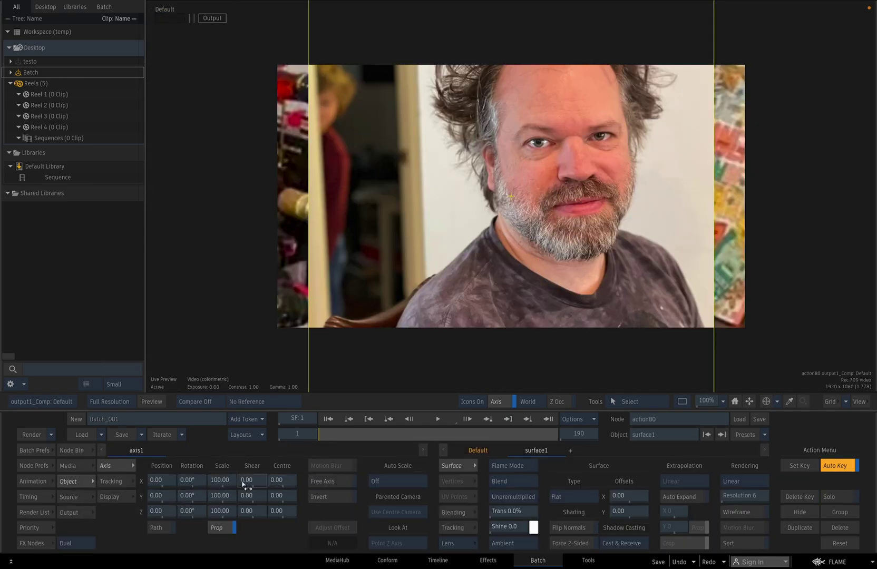
pyautogui.moveTo(232, 480); pyautogui.dragTo(203, 478)
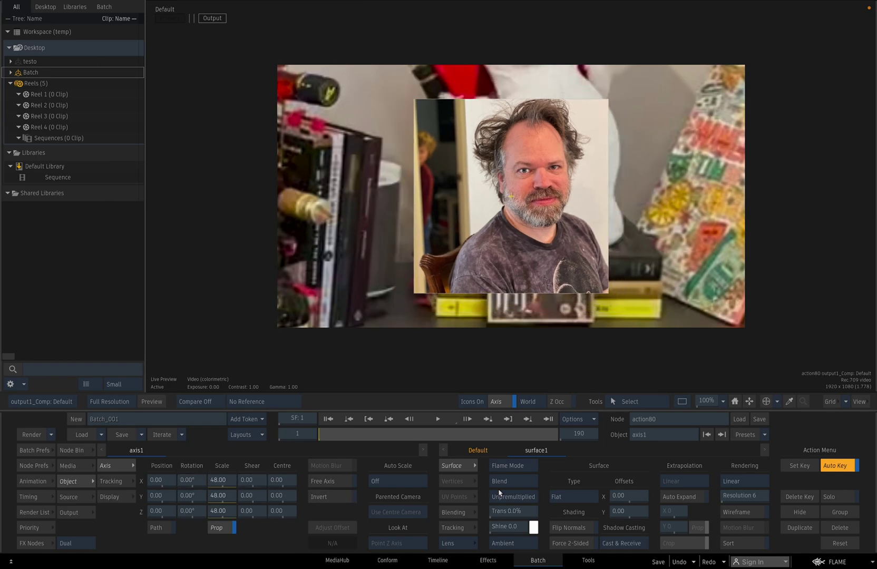
pyautogui.click(555, 505)
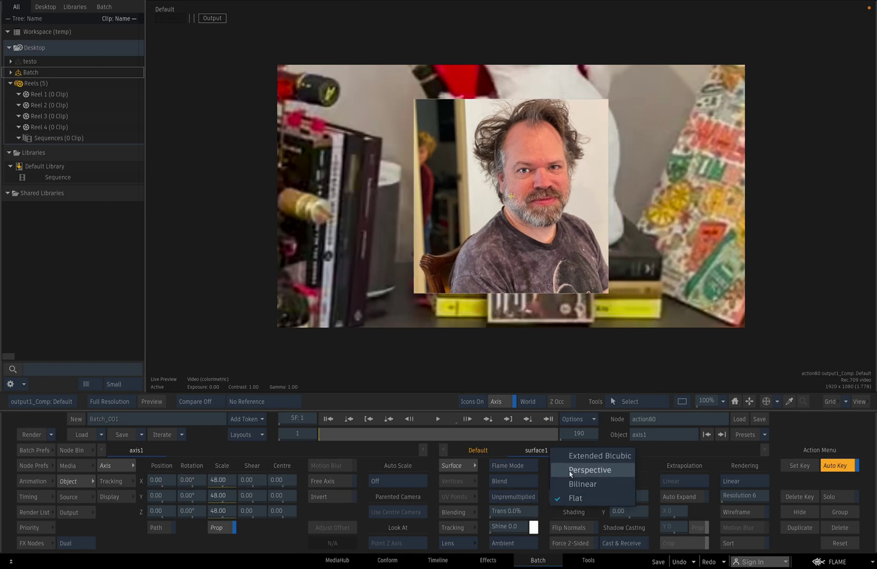
pyautogui.click(571, 472)
# Step: Corner-pin the portrait surface onto the front of the Angel Chimes box
pyautogui.moveTo(607, 102); pyautogui.dragTo(589, 171)
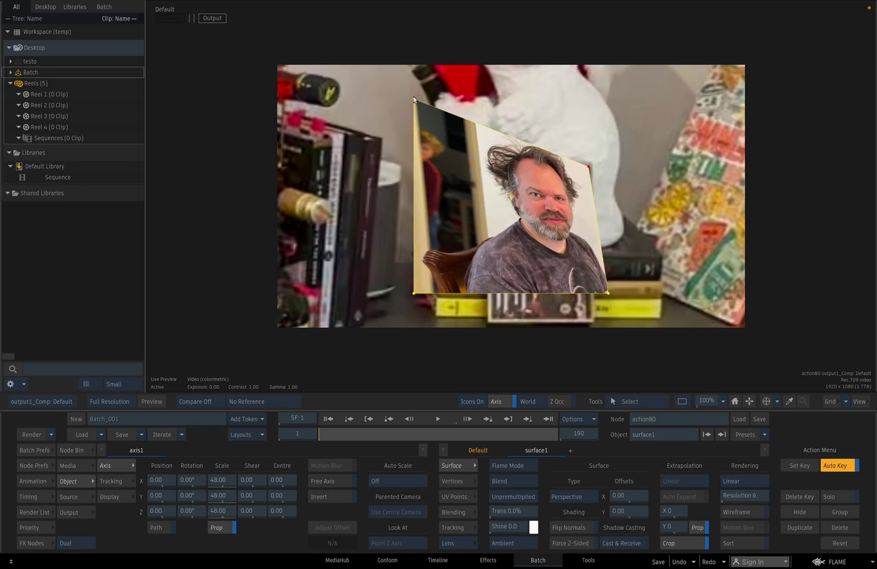
pyautogui.moveTo(414, 99); pyautogui.dragTo(491, 167)
pyautogui.moveTo(612, 298); pyautogui.dragTo(592, 319)
pyautogui.moveTo(414, 296); pyautogui.dragTo(491, 321)
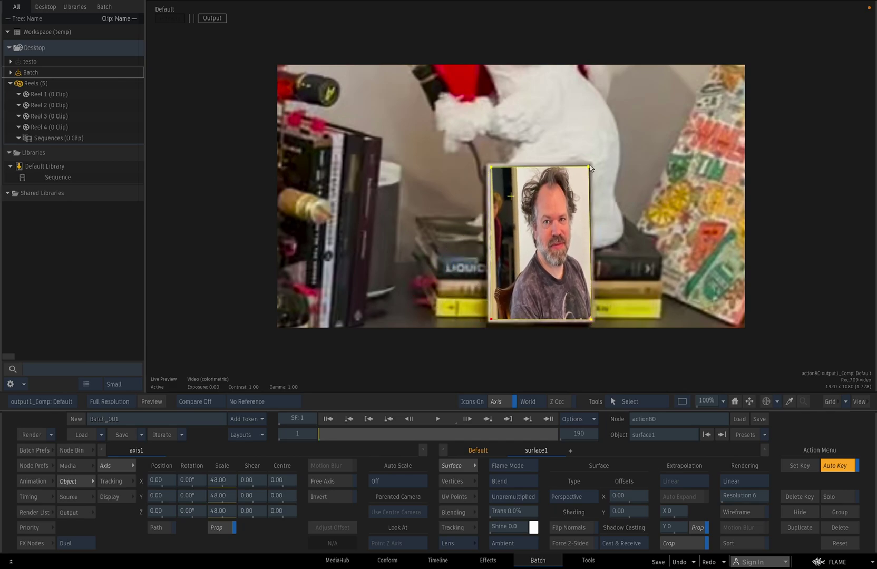
pyautogui.moveTo(591, 165); pyautogui.dragTo(592, 165)
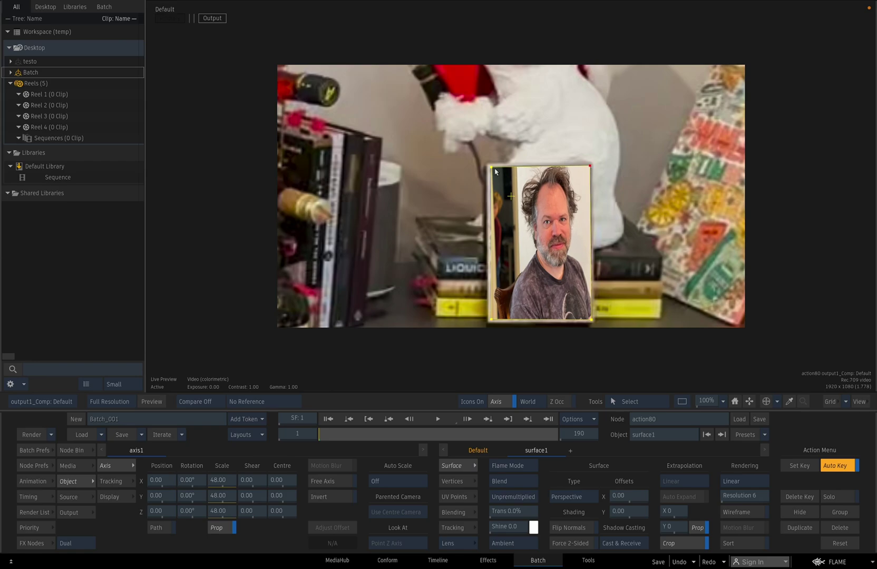
# Step: Show the surface1 source beside the output and move its two left UV points 602 in X to crop the portrait
pyautogui.click(462, 497)
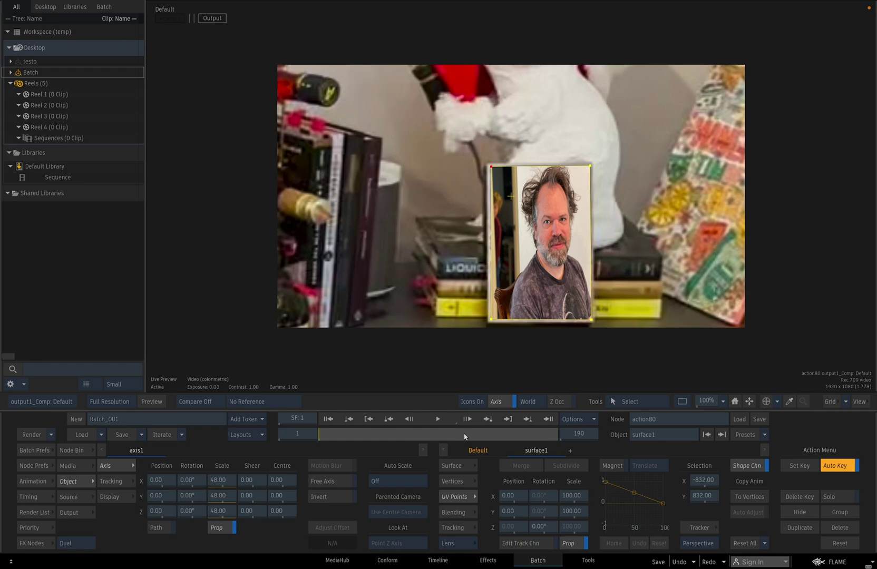
pyautogui.hotkey('alt', '2')
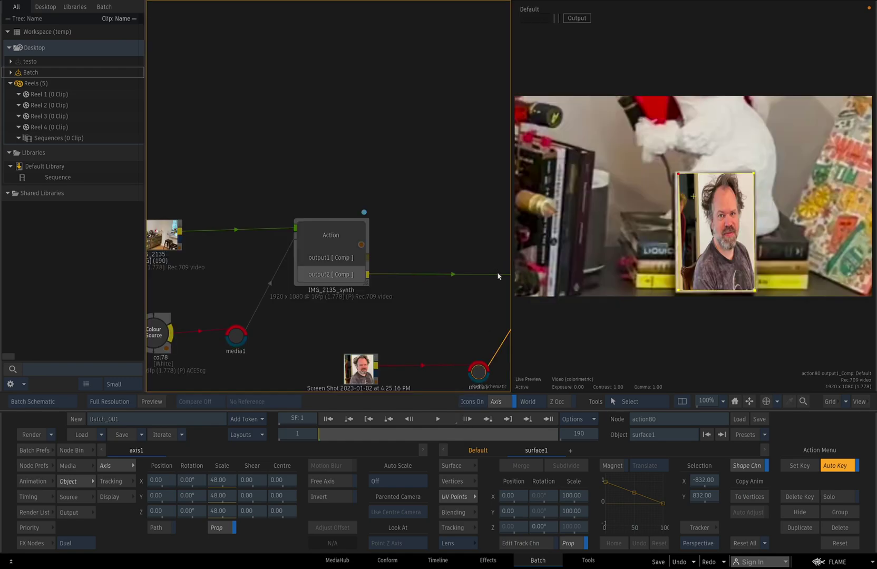
pyautogui.press('F8')
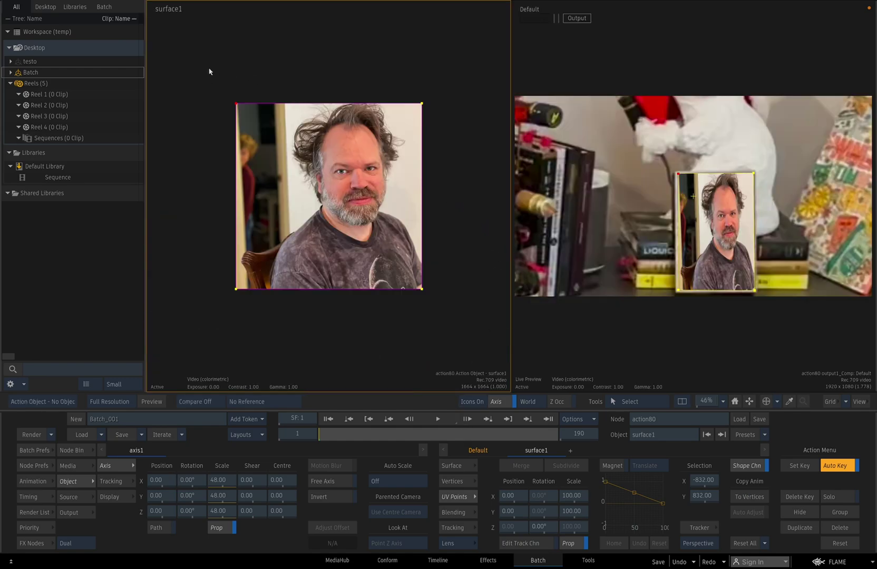
pyautogui.click(281, 325)
pyautogui.moveTo(274, 243); pyautogui.dragTo(296, 328)
pyautogui.moveTo(512, 496); pyautogui.dragTo(631, 527)
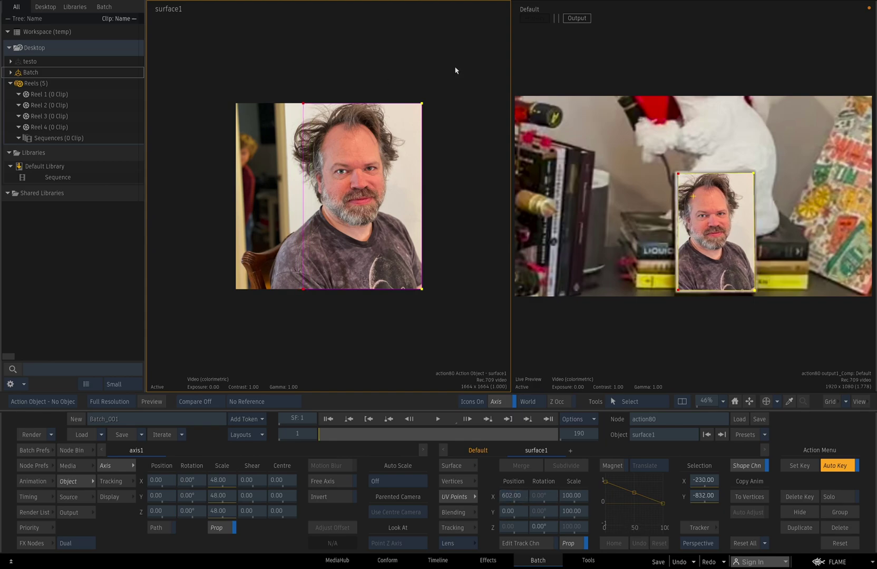
# Step: Select all four UV points of surface1, offset them by -127 in X, and return to a single view of the output
pyautogui.moveTo(463, 55); pyautogui.dragTo(291, 322)
pyautogui.moveTo(513, 496); pyautogui.dragTo(491, 497)
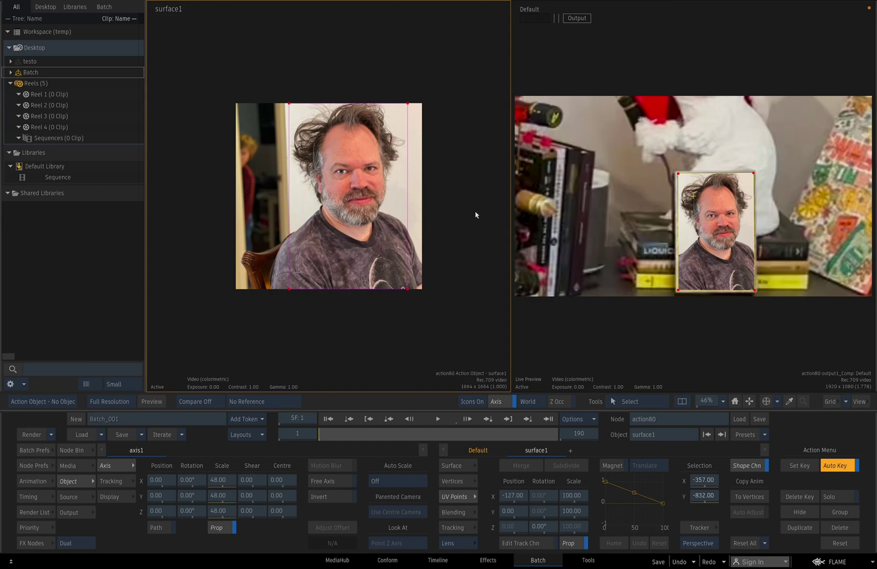
pyautogui.press('Escape')
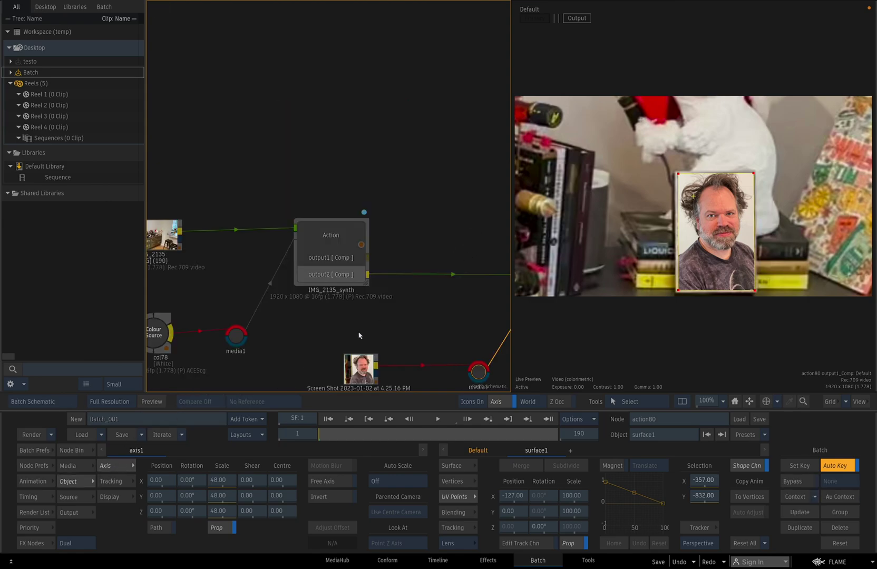
pyautogui.hotkey('alt', '1')
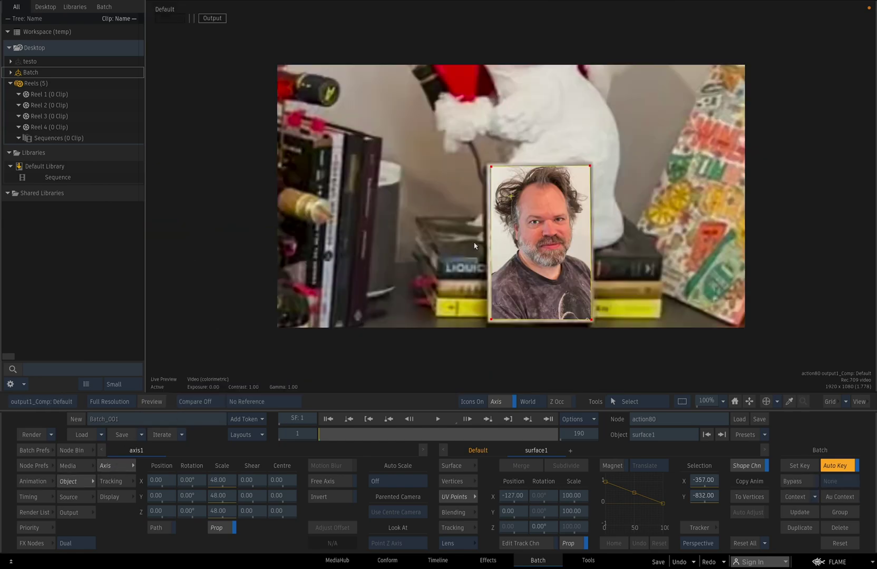
pyautogui.press('`')
pyautogui.press('F4')
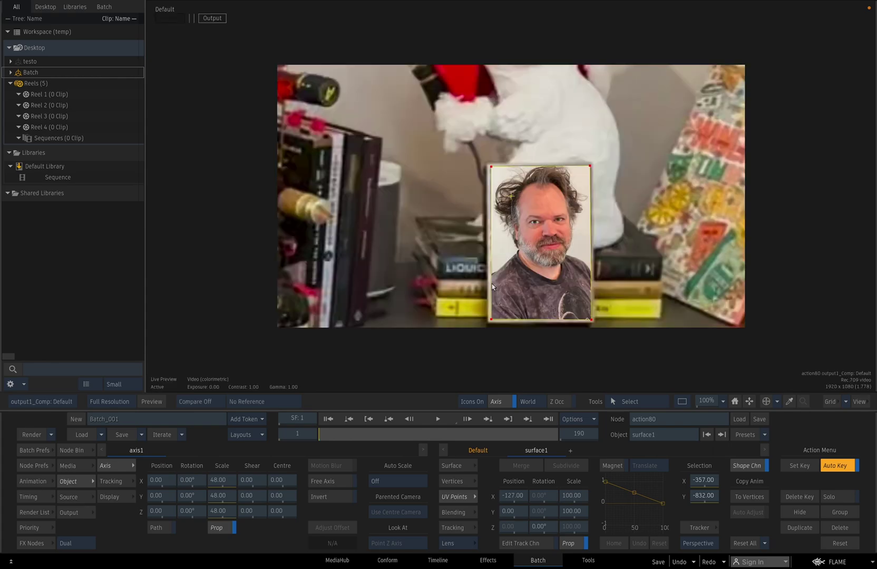
# Step: Add a Paint node fed by action80's Comp output in the batch schematic and view its result
pyautogui.press('Escape')
pyautogui.moveTo(6, 489)
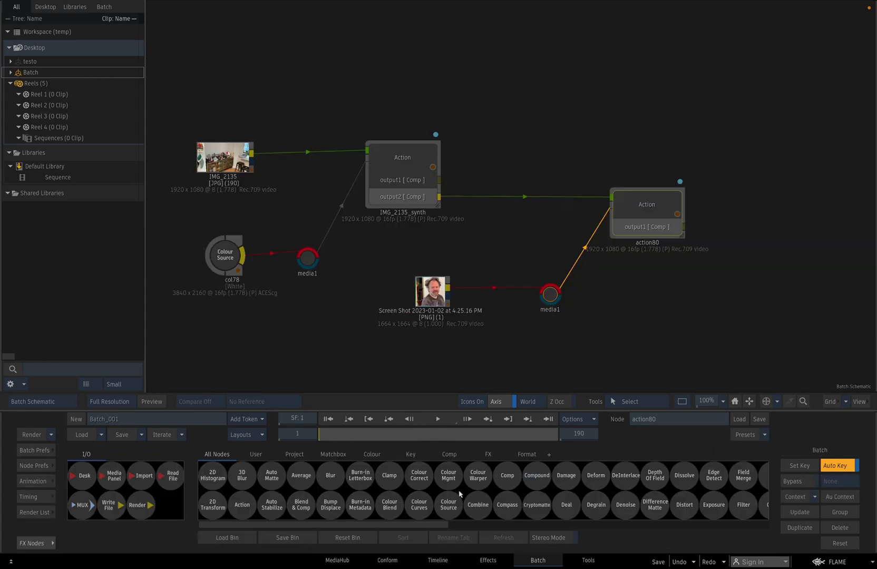
pyautogui.hscroll(10, 466, 489)
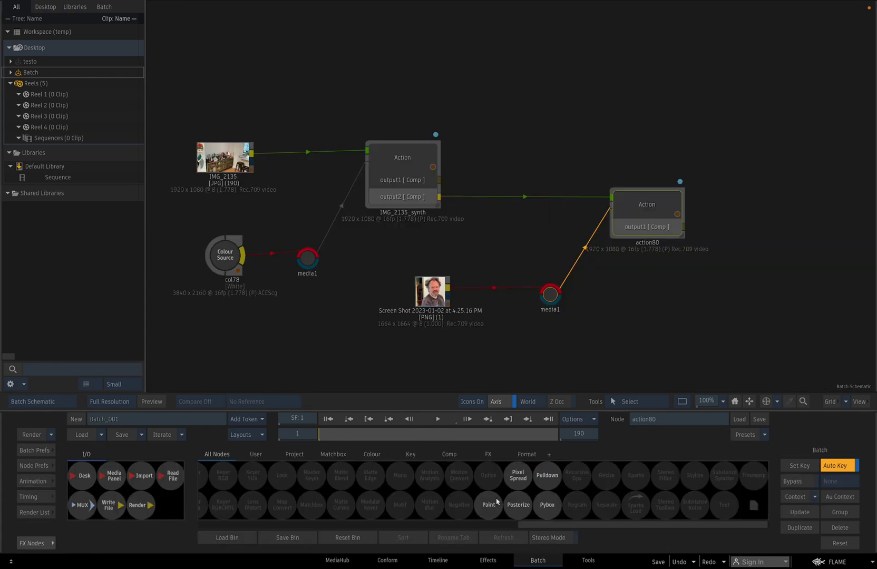
pyautogui.moveTo(496, 499)
pyautogui.mouseDown()
pyautogui.moveTo(721, 251)
pyautogui.moveTo(759, 248)
pyautogui.mouseUp()
pyautogui.press('F4')
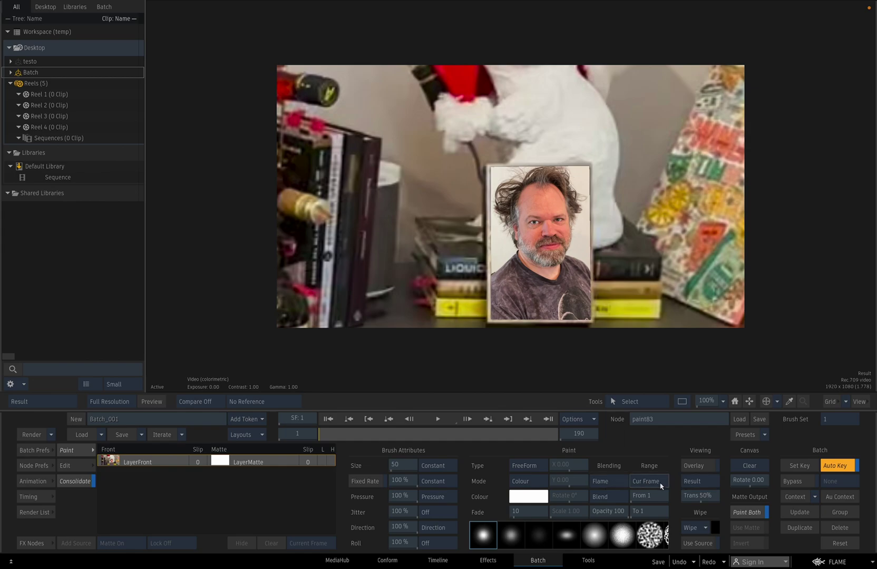
# Step: Set the paint range to Sequence and the blend mode to Multiply
pyautogui.click(662, 486)
pyautogui.click(667, 469)
pyautogui.click(618, 499)
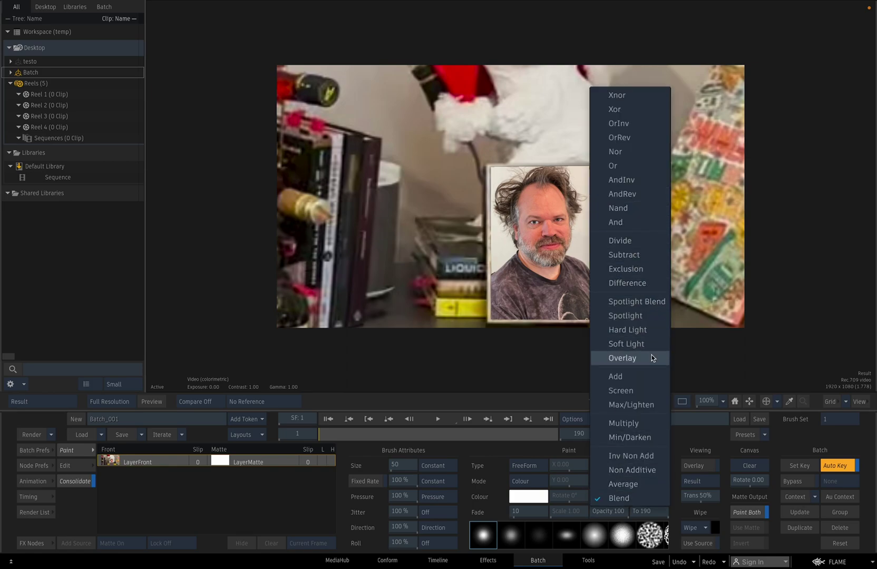
pyautogui.click(654, 423)
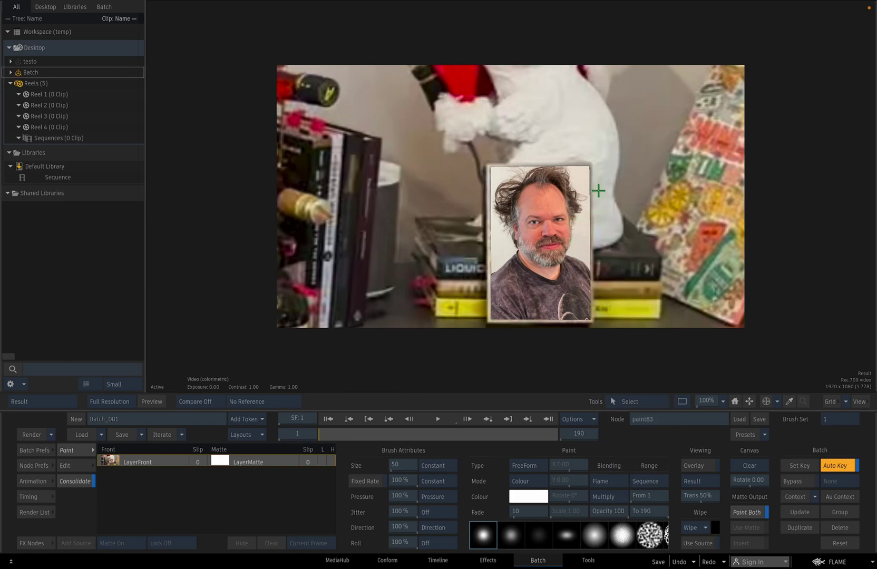
# Step: Sample a brown from the portrait, undo the test stroke, and paint over the grey beard and temple with a size 20 brush
pyautogui.scroll(7, 571, 224)
pyautogui.moveTo(547, 135); pyautogui.dragTo(533, 270)
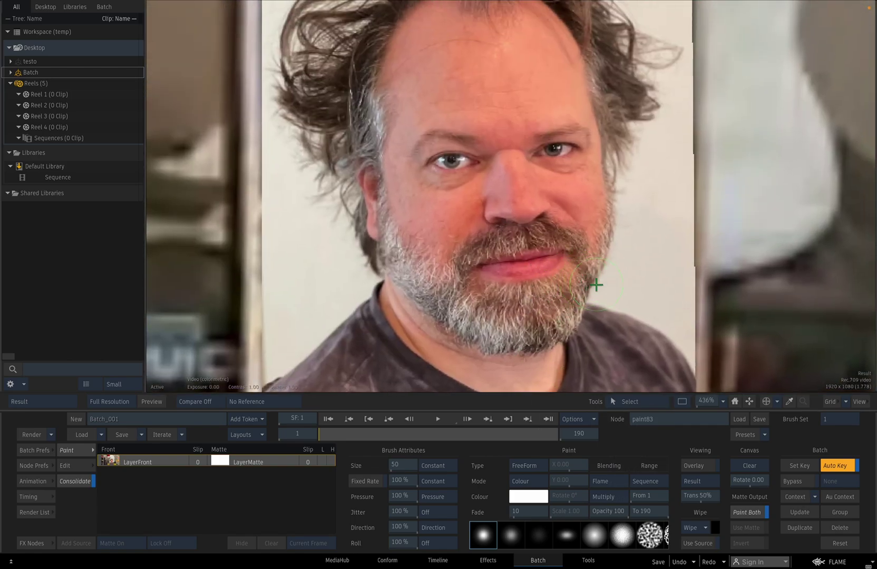
pyautogui.keyDown('alt'); pyautogui.click(590, 285); pyautogui.keyUp('alt')
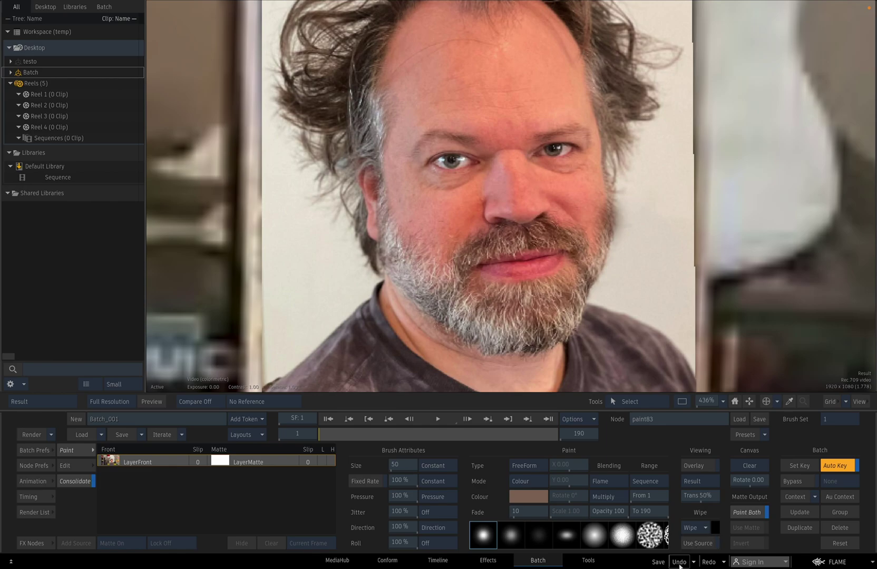
pyautogui.click(680, 563)
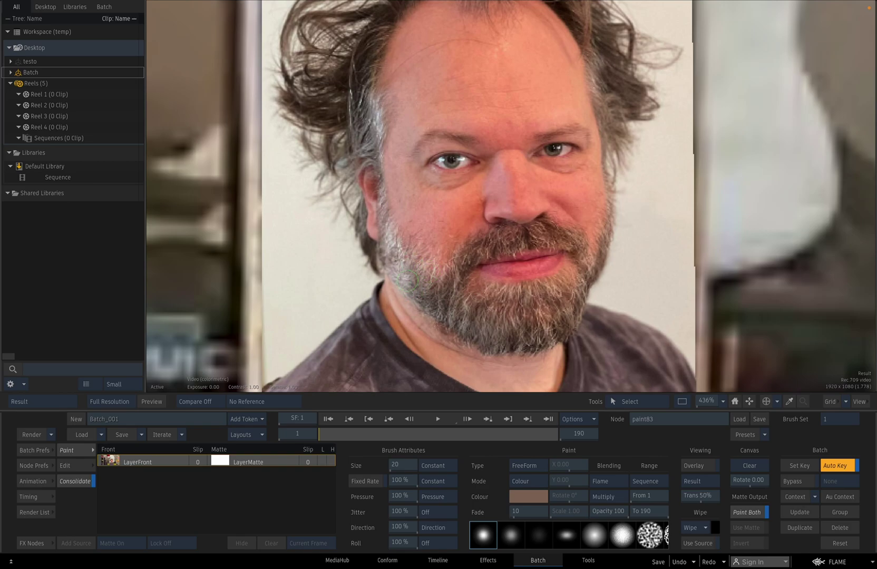
pyautogui.moveTo(408, 286)
pyautogui.mouseDown()
pyautogui.moveTo(388, 209)
pyautogui.moveTo(403, 241)
pyautogui.moveTo(428, 256)
pyautogui.mouseUp()
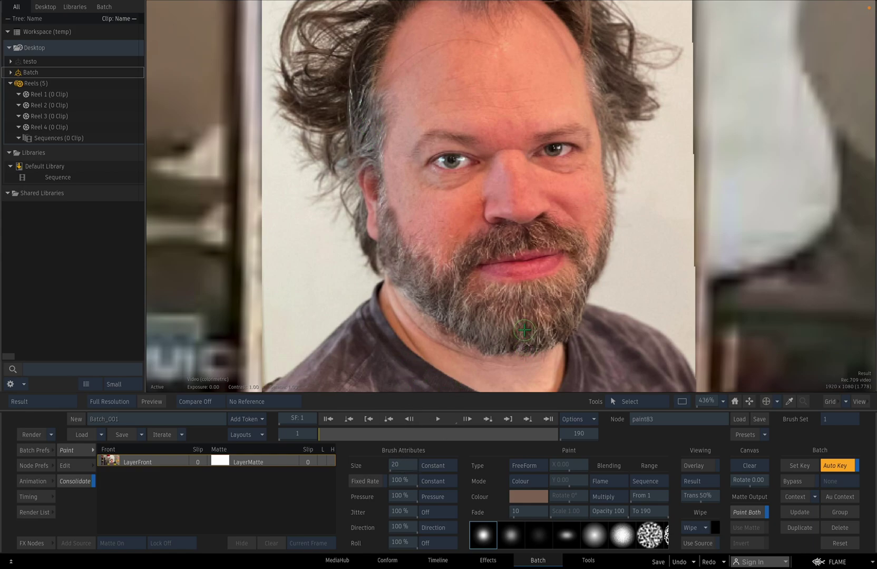
# Step: Enable a Matte render pass on action80's output1 and return to the batch schematic
pyautogui.press('`')
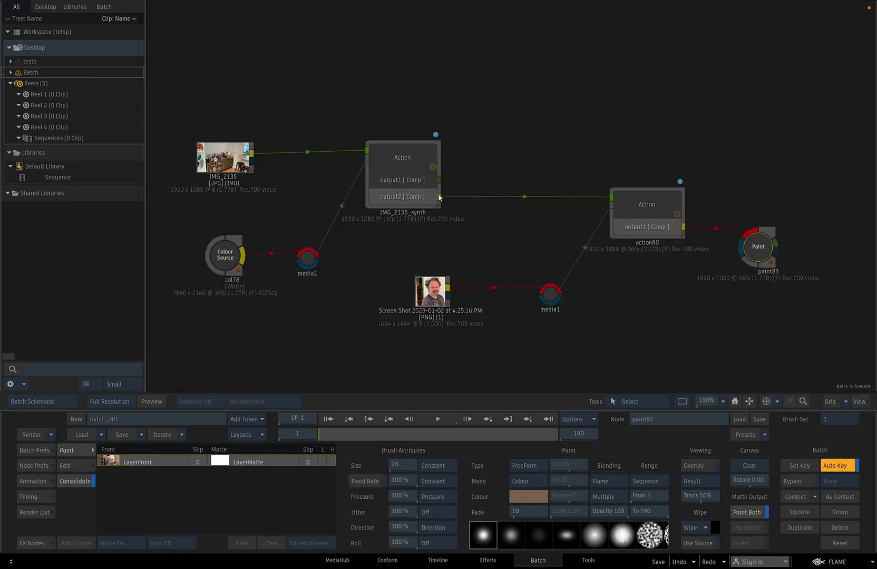
pyautogui.click(643, 224)
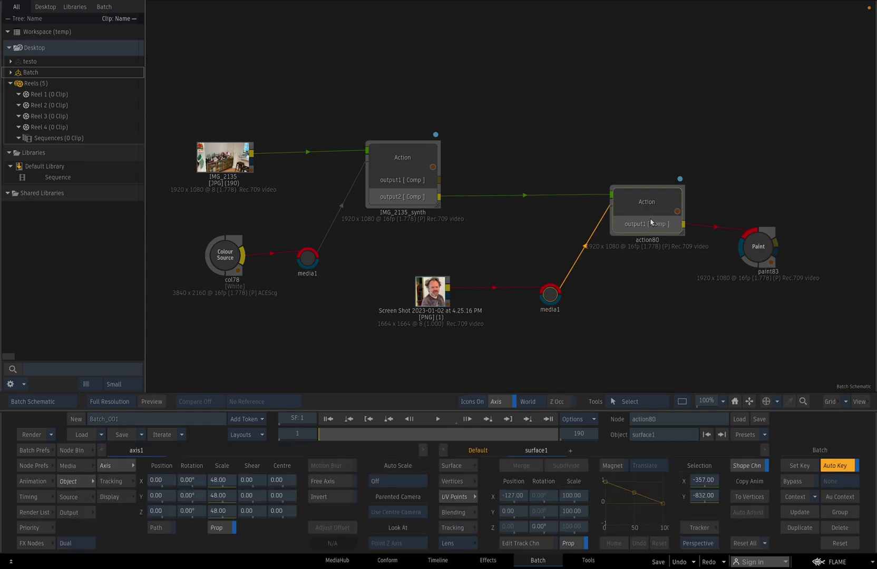
pyautogui.press('`')
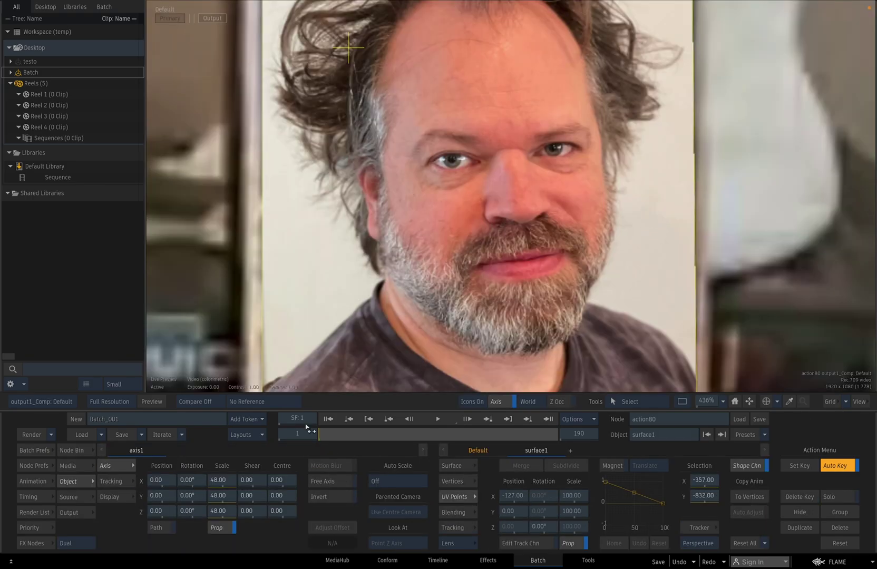
pyautogui.click(80, 513)
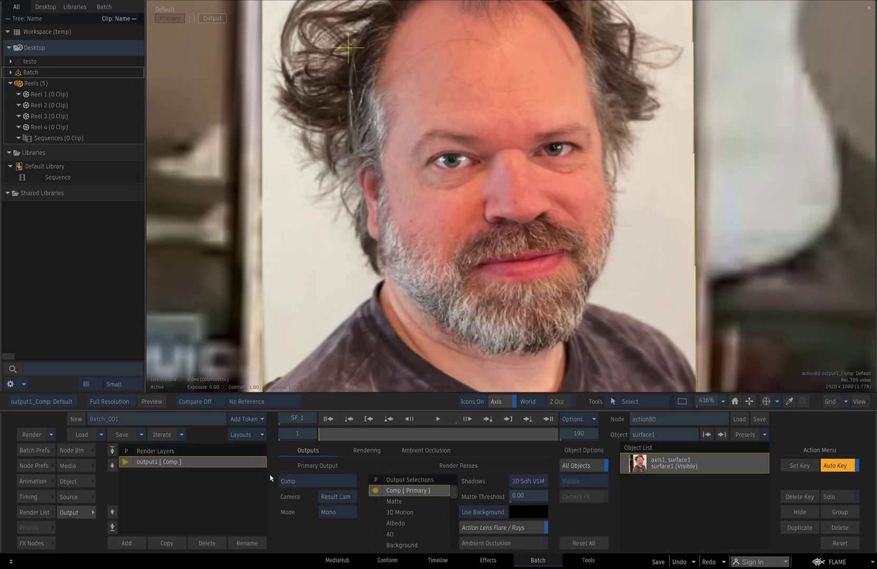
pyautogui.click(377, 502)
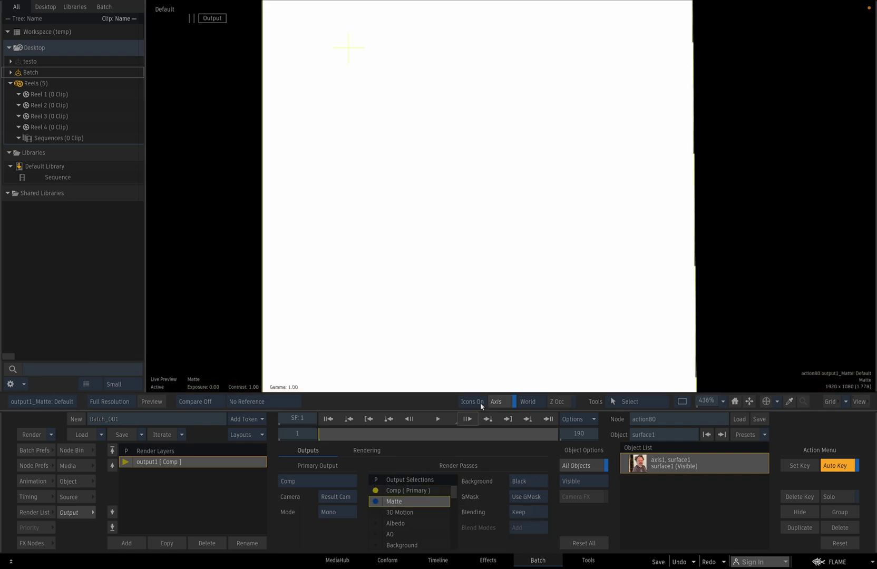
pyautogui.click(434, 492)
pyautogui.press('`')
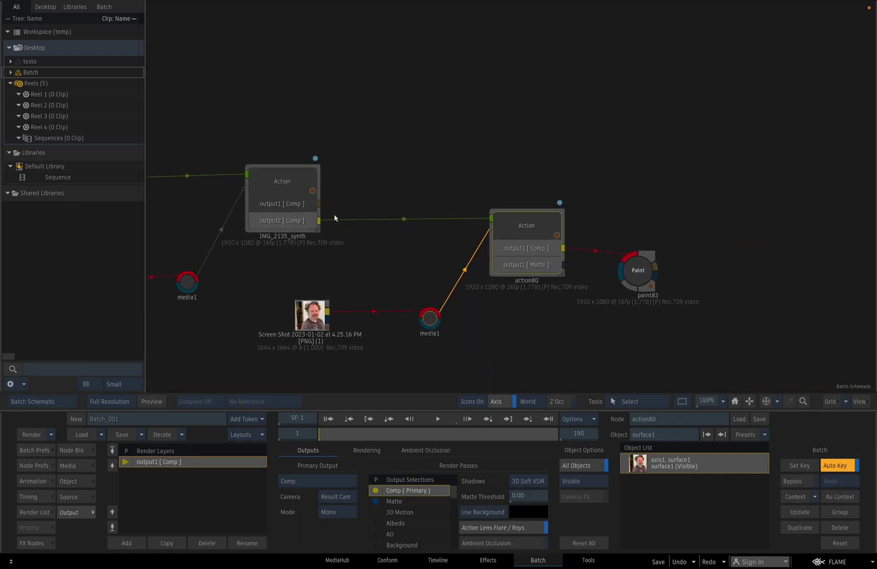
# Step: Duplicate the IMG_2135_synth Action with its connections kept and place the copy beyond the Paint node
pyautogui.click(289, 182)
pyautogui.rightClick(285, 189)
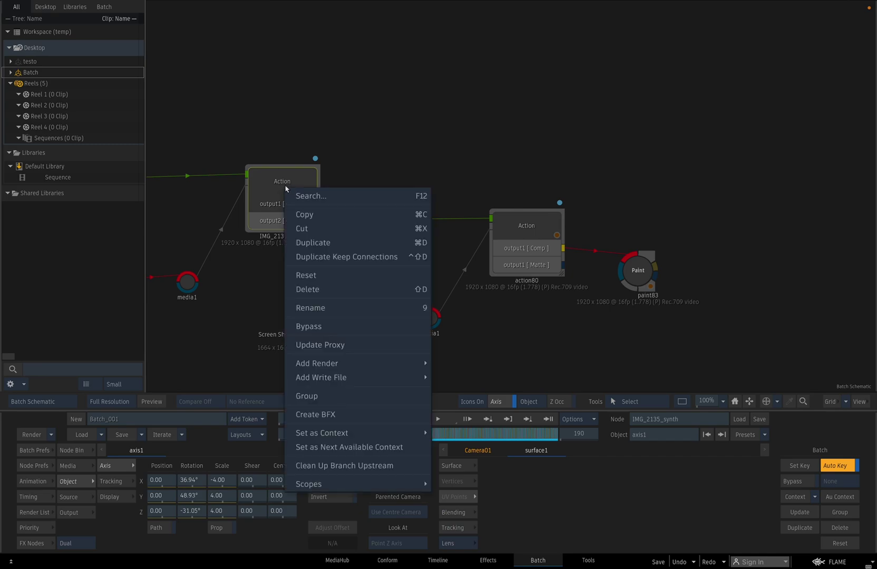
pyautogui.click(318, 258)
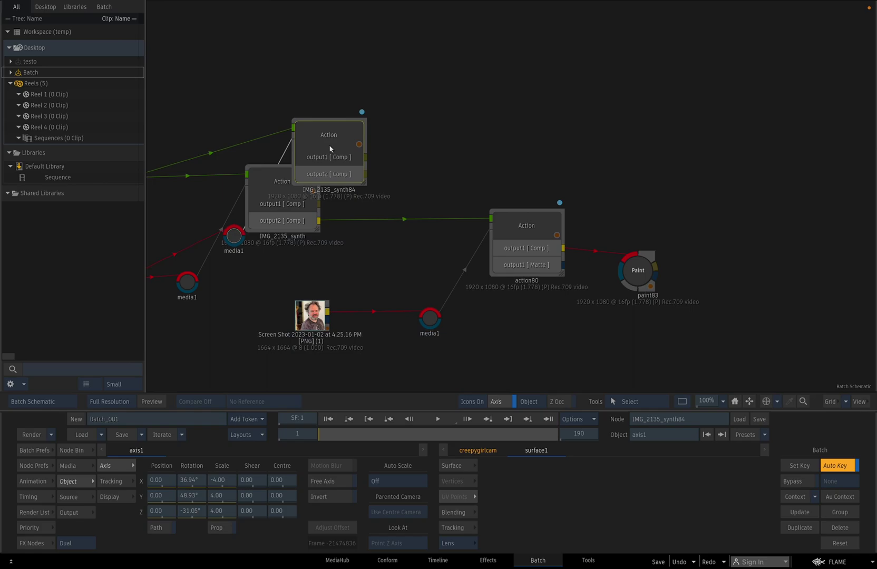
pyautogui.click(821, 192)
pyautogui.moveTo(800, 296); pyautogui.dragTo(562, 320)
pyautogui.moveTo(580, 193); pyautogui.dragTo(659, 209)
# Step: Feed the duplicated Action's media1 with paint83's Result as front and action80's output1 Matte as matte
pyautogui.moveTo(541, 349); pyautogui.dragTo(543, 347)
pyautogui.moveTo(597, 284)
pyautogui.mouseDown()
pyautogui.moveTo(545, 306)
pyautogui.moveTo(496, 305)
pyautogui.mouseUp()
pyautogui.click(592, 286)
pyautogui.moveTo(588, 299); pyautogui.dragTo(466, 302)
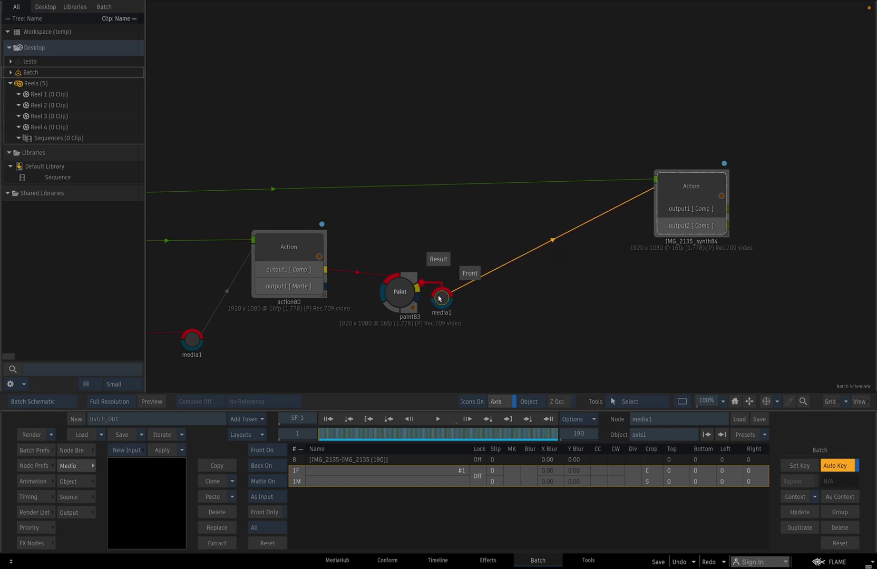
pyautogui.moveTo(440, 298)
pyautogui.mouseDown()
pyautogui.moveTo(442, 345)
pyautogui.moveTo(347, 274)
pyautogui.moveTo(514, 293)
pyautogui.moveTo(543, 282)
pyautogui.mouseUp()
# Step: Open the duplicated Action and delete its second output, the one using creepygirlcam
pyautogui.doubleClick(694, 206)
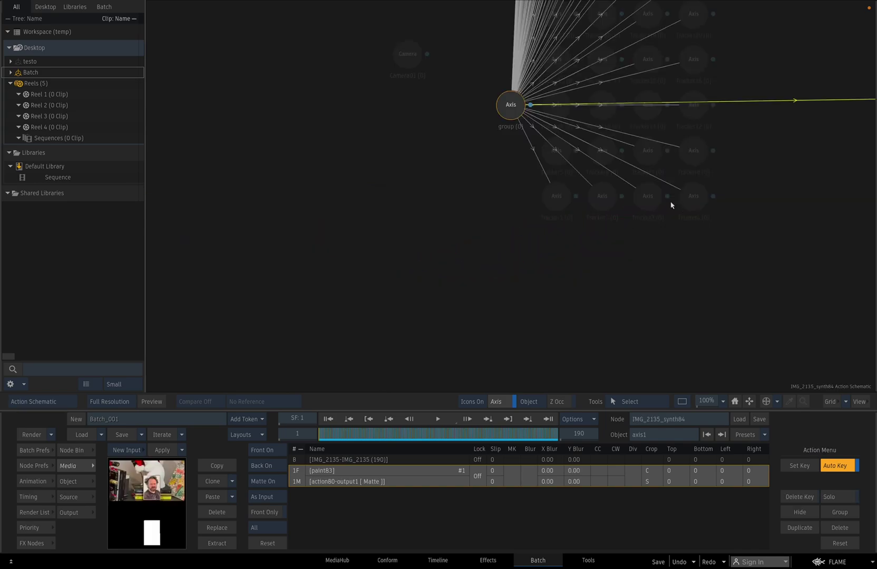
pyautogui.click(76, 512)
pyautogui.click(227, 539)
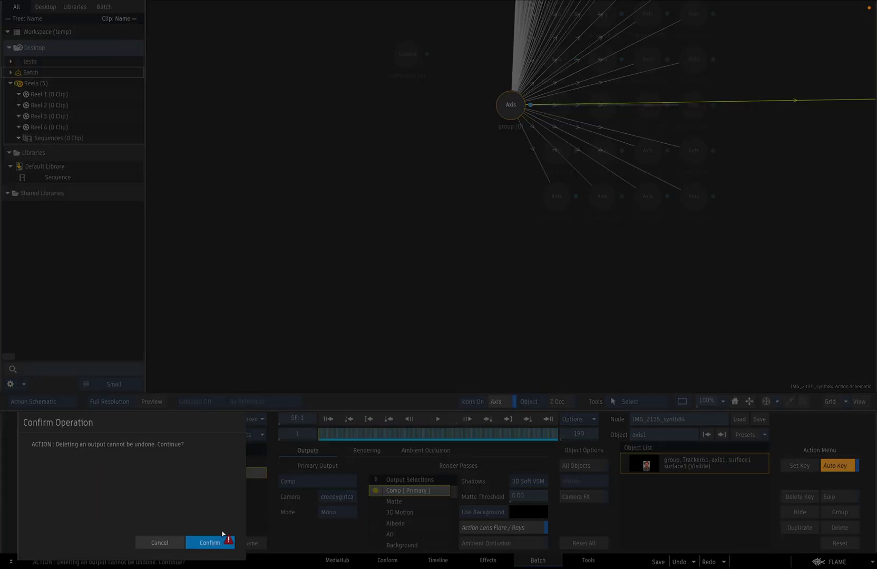
pyautogui.click(222, 541)
# Step: Delete the creepygirlcam camera and the axis2 and diffuse1 nodes attached to surface1 in the duplicated Action
pyautogui.moveTo(732, 225); pyautogui.dragTo(370, 290)
pyautogui.moveTo(602, 281); pyautogui.dragTo(425, 149)
pyautogui.moveTo(714, 201); pyautogui.dragTo(723, 564)
pyautogui.click(552, 288)
pyautogui.press('Delete')
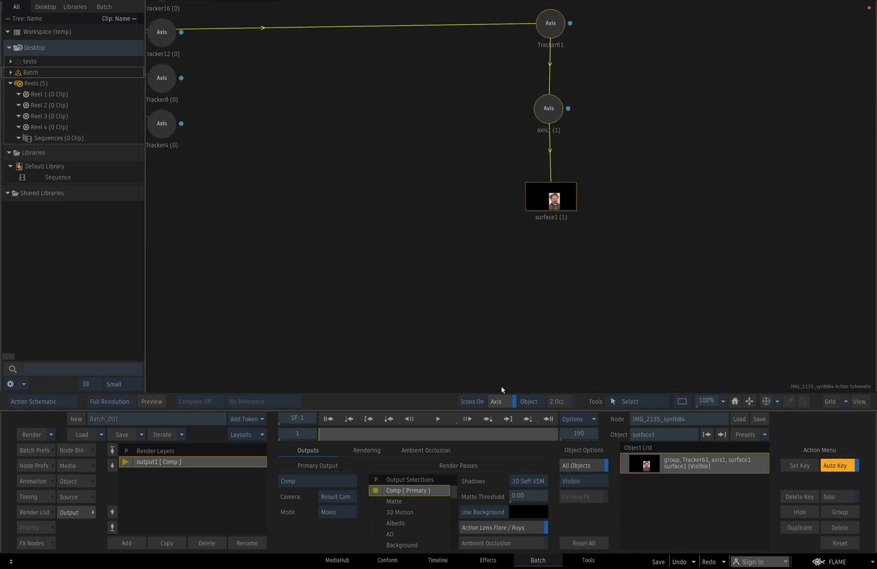
# Step: View the full Camera01 composite, scrub through the shot to check the portrait on the box, and return to the first frame
pyautogui.press('F4')
pyautogui.moveTo(550, 62); pyautogui.dragTo(531, 234)
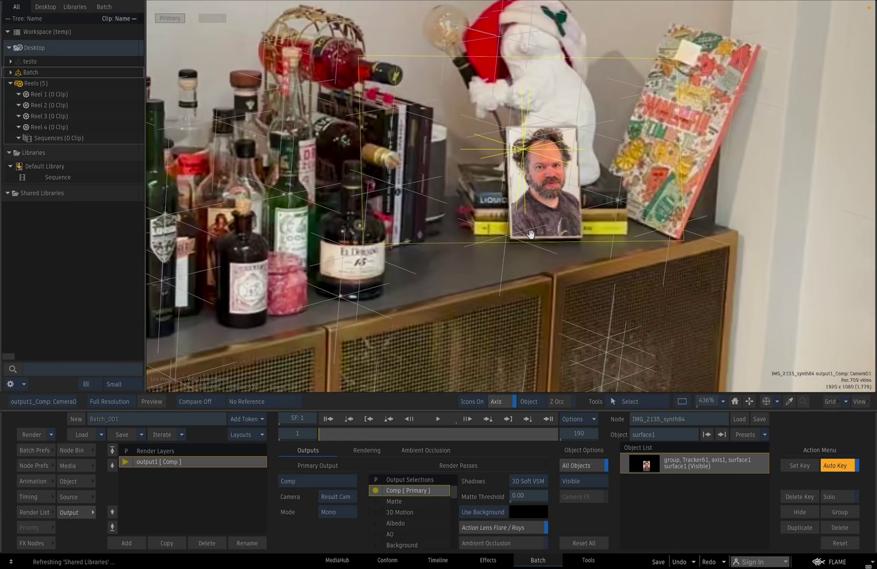
pyautogui.click(735, 401)
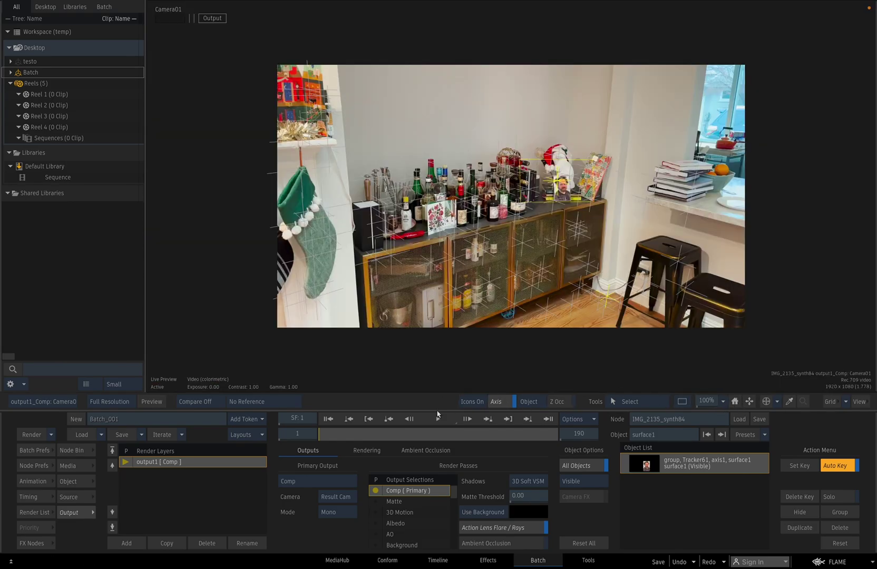
pyautogui.moveTo(338, 441); pyautogui.dragTo(209, 400)
pyautogui.moveTo(325, 436)
pyautogui.mouseDown()
pyautogui.moveTo(505, 427)
pyautogui.moveTo(565, 434)
pyautogui.moveTo(319, 422)
pyautogui.mouseUp()
pyautogui.click(327, 419)
# Step: Open the original IMG_2135_synth Action and select Tracker43 near the base of the floral greeting card
pyautogui.press('Escape')
pyautogui.moveTo(259, 193); pyautogui.dragTo(542, 127)
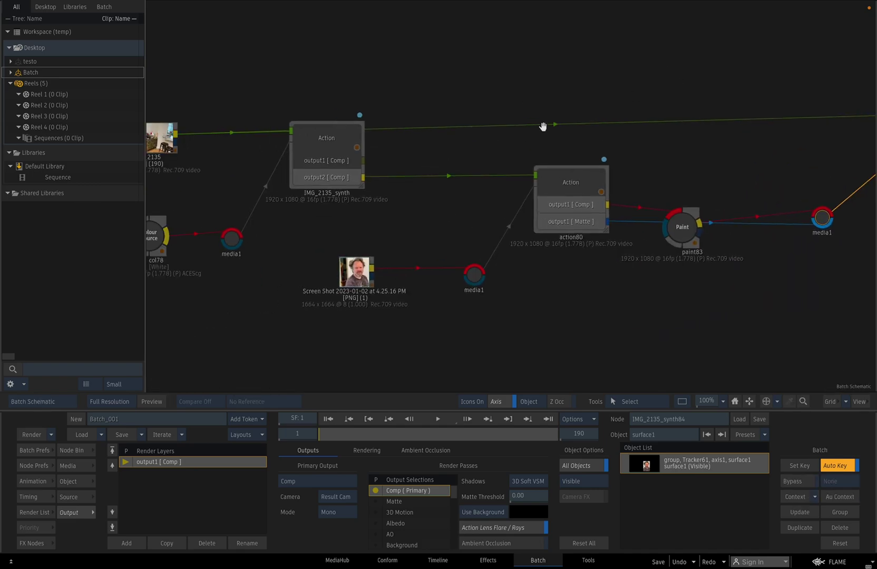
pyautogui.click(338, 150)
pyautogui.doubleClick(353, 169)
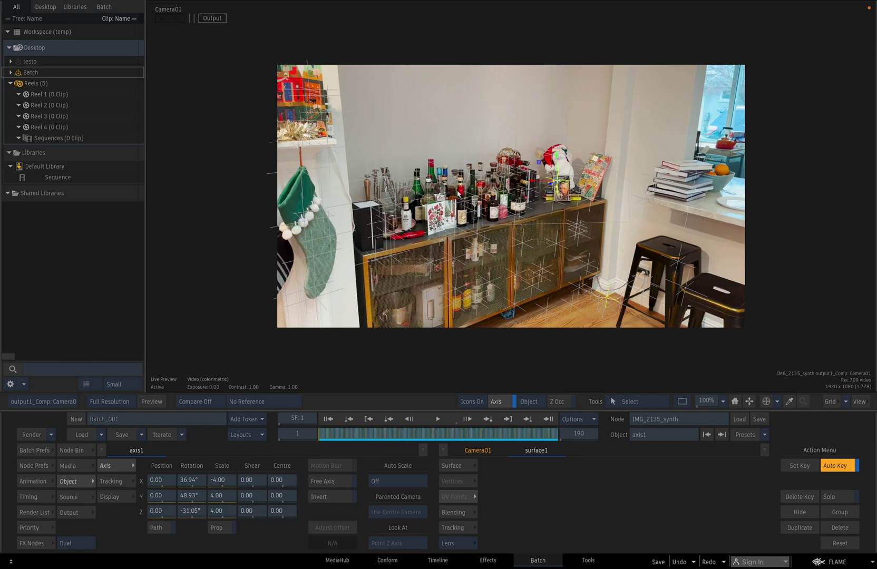
pyautogui.scroll(7, 446, 213)
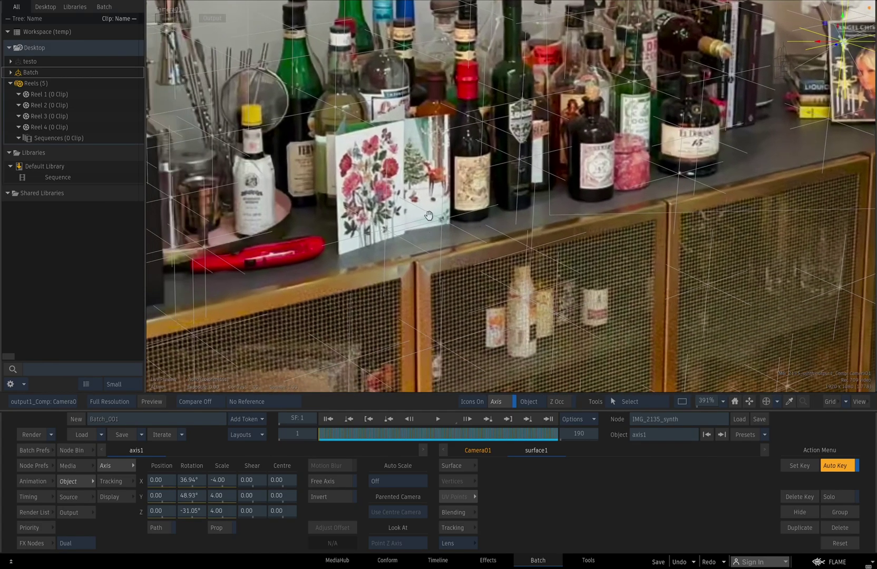
pyautogui.moveTo(434, 218); pyautogui.dragTo(462, 239)
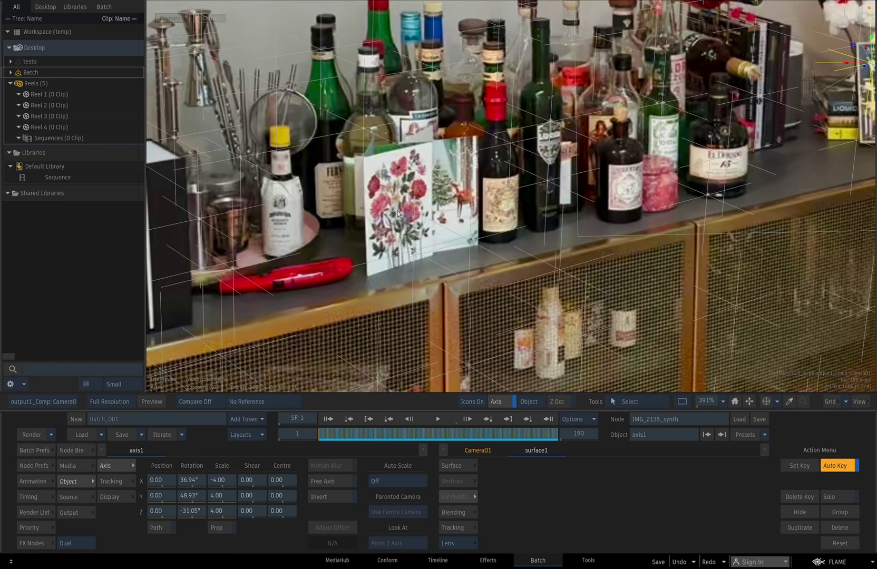
pyautogui.click(398, 215)
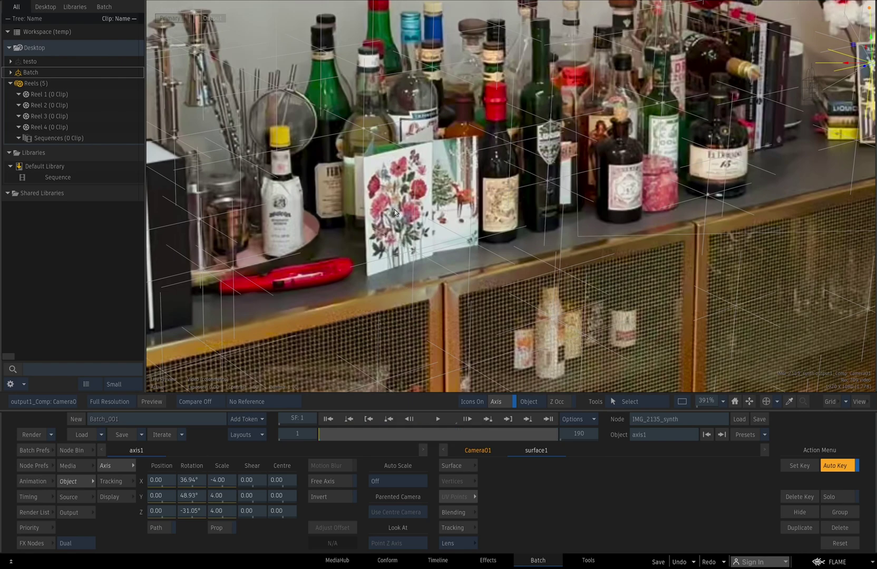
pyautogui.click(381, 260)
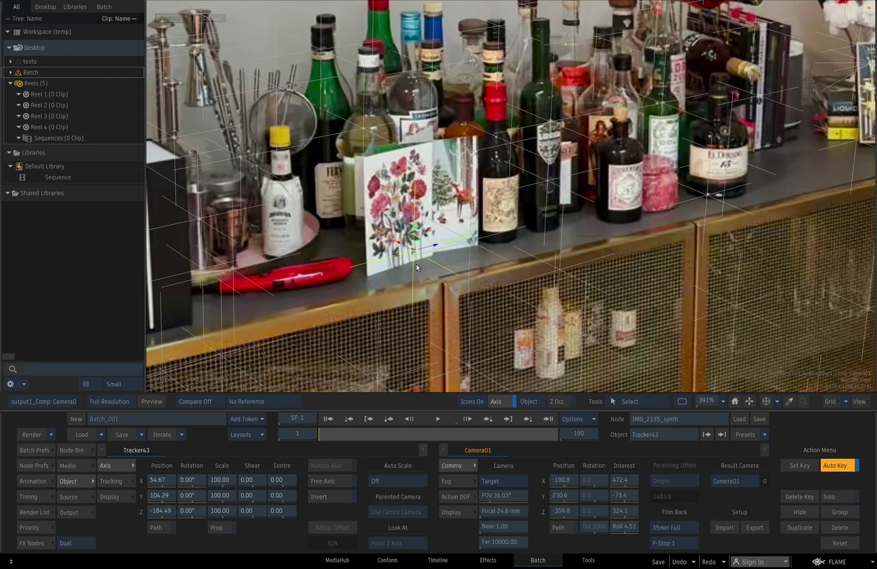
# Step: Move the Tracker43 node out of the tracker grid to open space beside the Tracker61 branch in the Action schematic
pyautogui.press('F4')
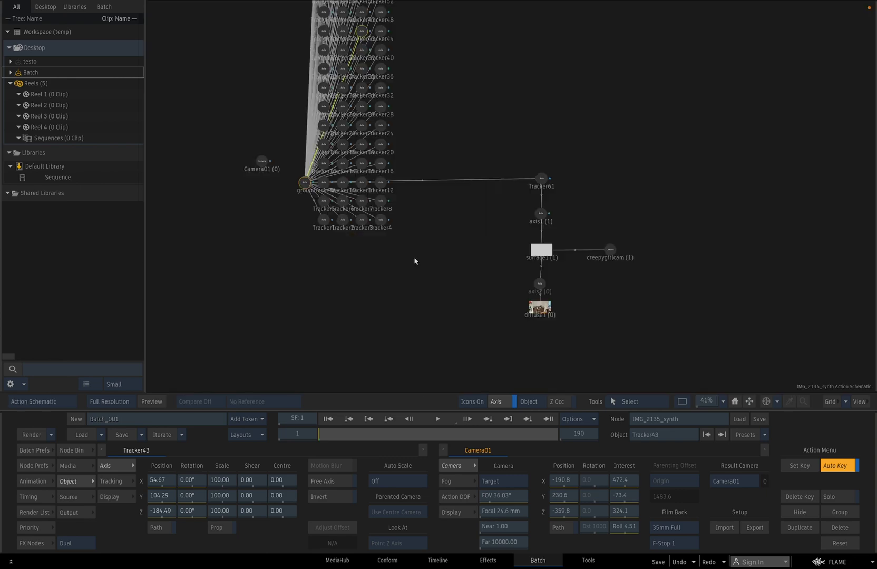
pyautogui.moveTo(486, 120); pyautogui.dragTo(479, 247)
pyautogui.moveTo(355, 159); pyautogui.dragTo(705, 307)
pyautogui.moveTo(665, 243); pyautogui.dragTo(604, 118)
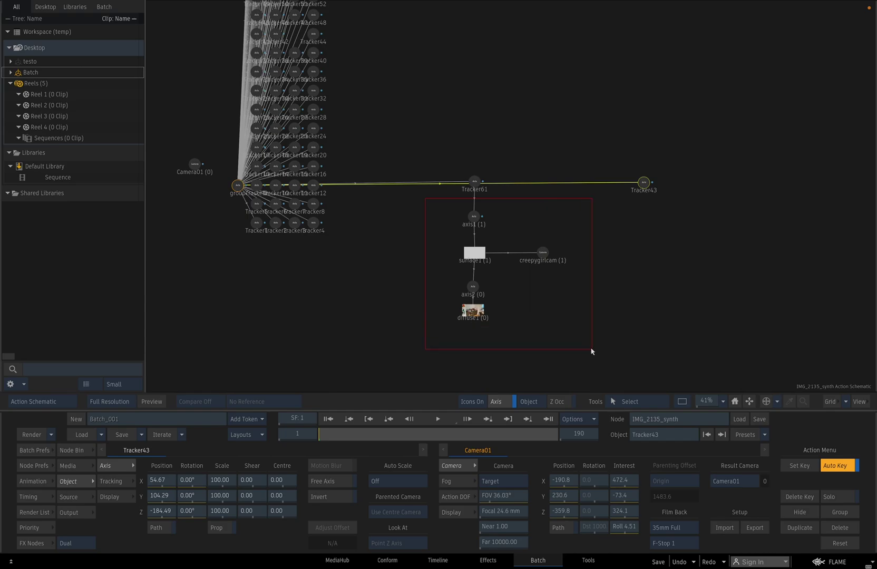
# Step: Duplicate the axis1 branch with its surface, attached camera, axis2 and diffuse nodes, and parent the copy to Tracker43
pyautogui.click(474, 217)
pyautogui.rightClick(472, 218)
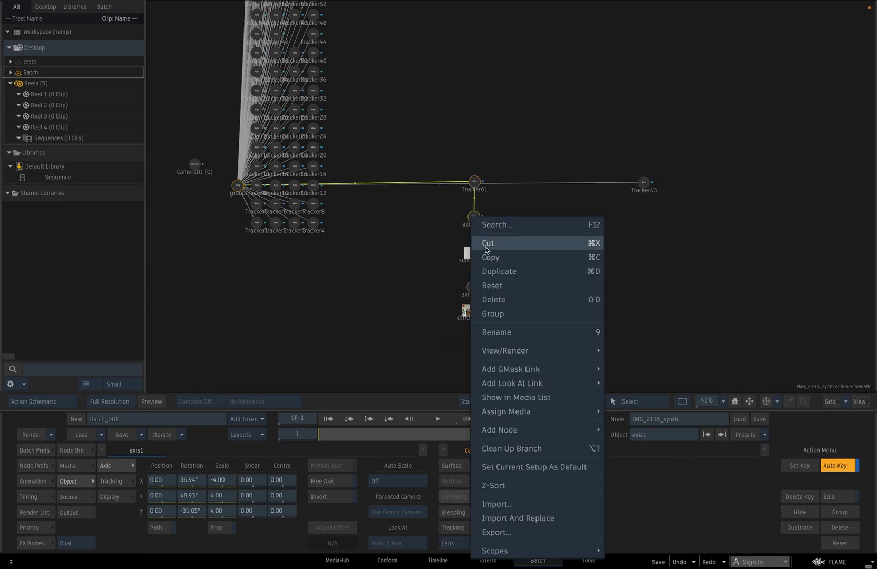
pyautogui.click(496, 274)
pyautogui.moveTo(502, 203); pyautogui.dragTo(645, 234)
pyautogui.moveTo(647, 190); pyautogui.dragTo(642, 229)
# Step: Rename the duplicated creepygirlcam1 camera as holidaycardcam
pyautogui.click(712, 264)
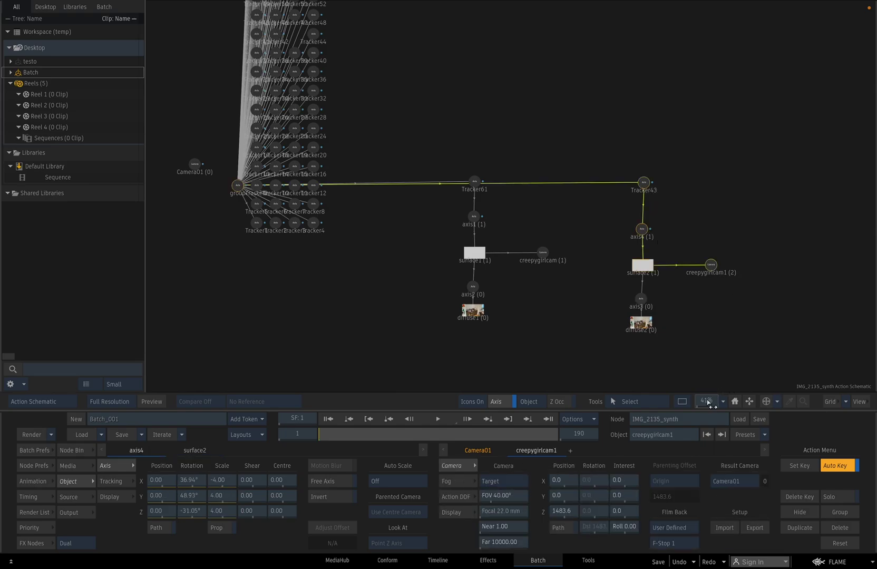
pyautogui.click(686, 436)
pyautogui.press('BackSpace')
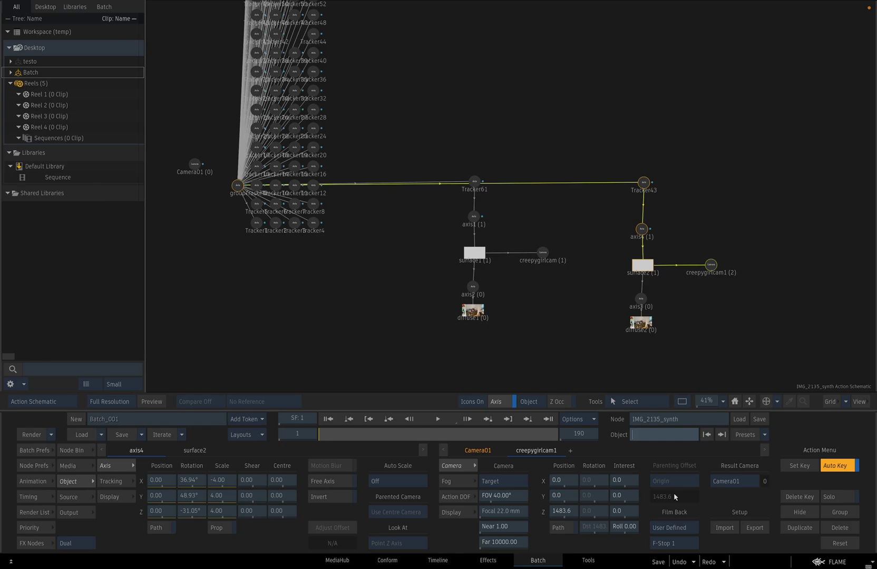
pyautogui.write('holidar')
pyautogui.write('cardcam')
pyautogui.press('Return')
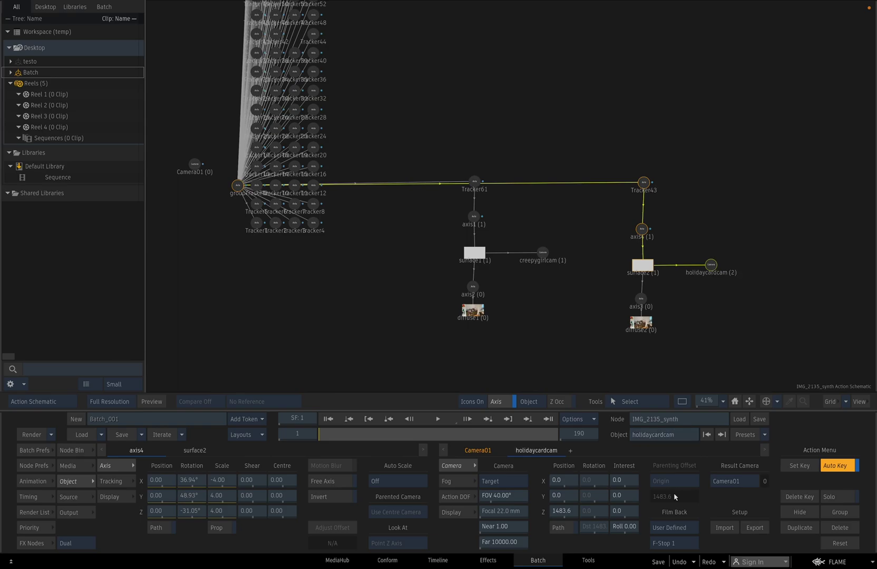
# Step: Add a third render output that uses holidaycardcam and includes only the Tracker43 branch with surface2
pyautogui.click(85, 512)
pyautogui.click(193, 482)
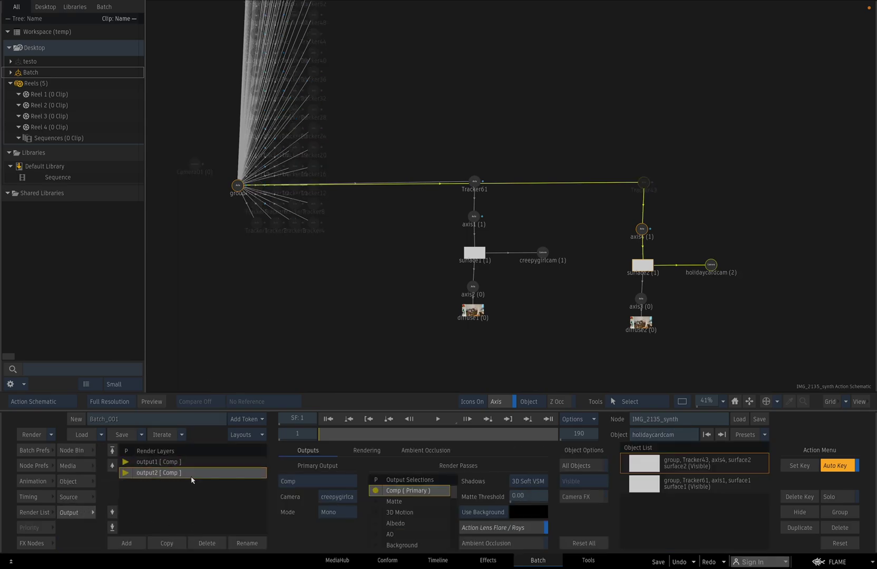
pyautogui.click(127, 544)
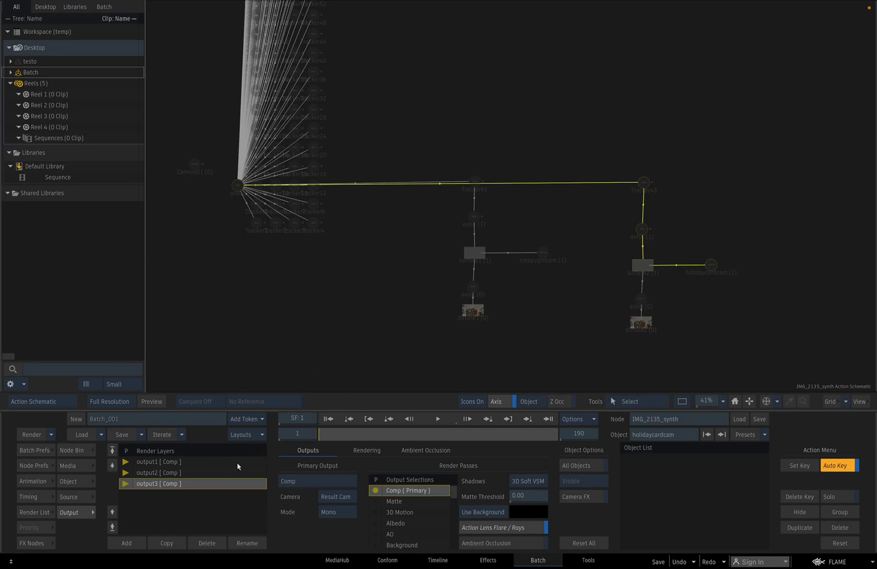
pyautogui.click(348, 498)
pyautogui.click(353, 404)
pyautogui.hotkey('shift', 'o')
pyautogui.moveTo(752, 156); pyautogui.dragTo(616, 344)
pyautogui.click(246, 197)
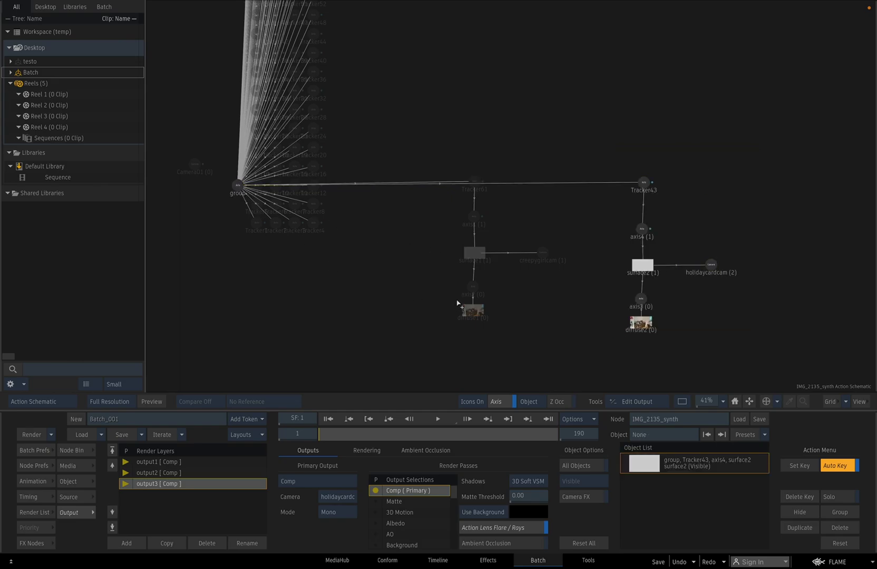
# Step: Select axis4 under Tracker43 and set its proportional scale to 1.00 in X and -1.00 in Y and Z
pyautogui.press('F4')
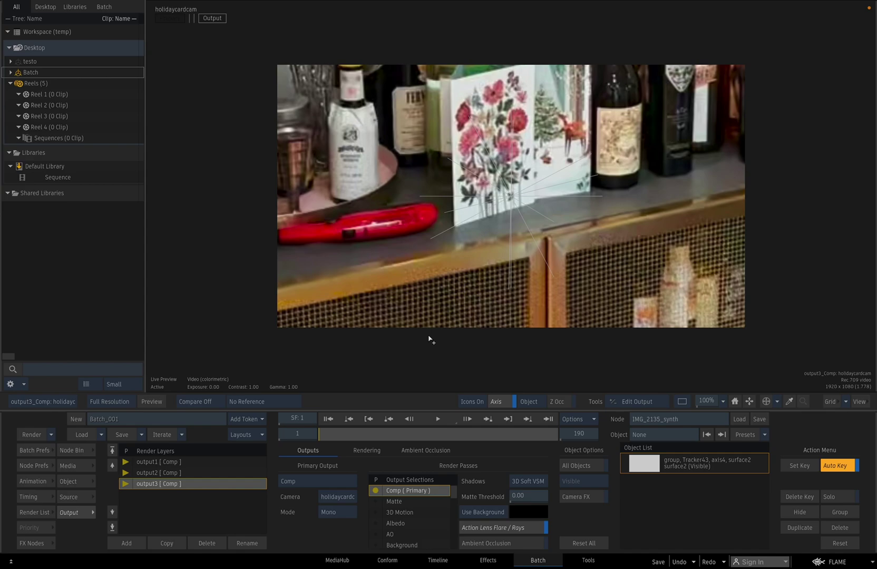
pyautogui.press('F4')
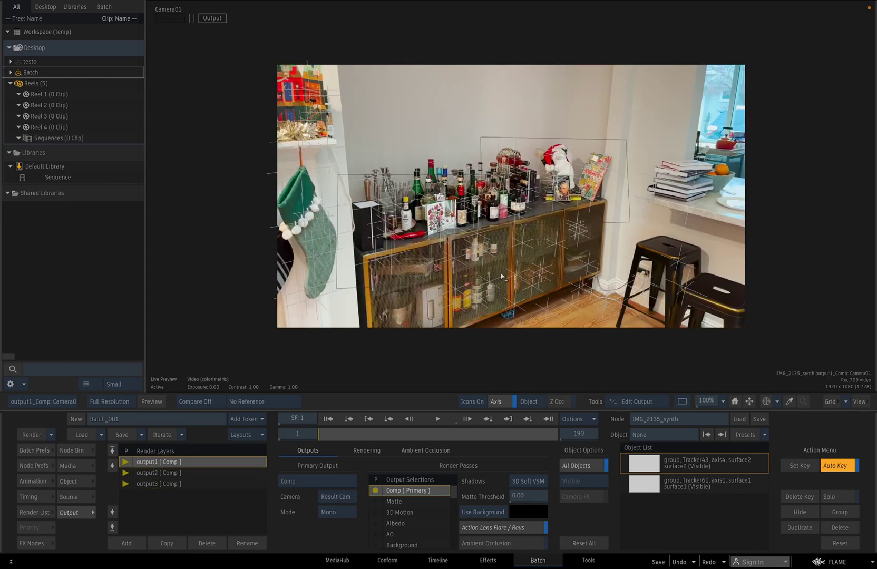
pyautogui.press('F4')
pyautogui.click(640, 229)
pyautogui.press('F4')
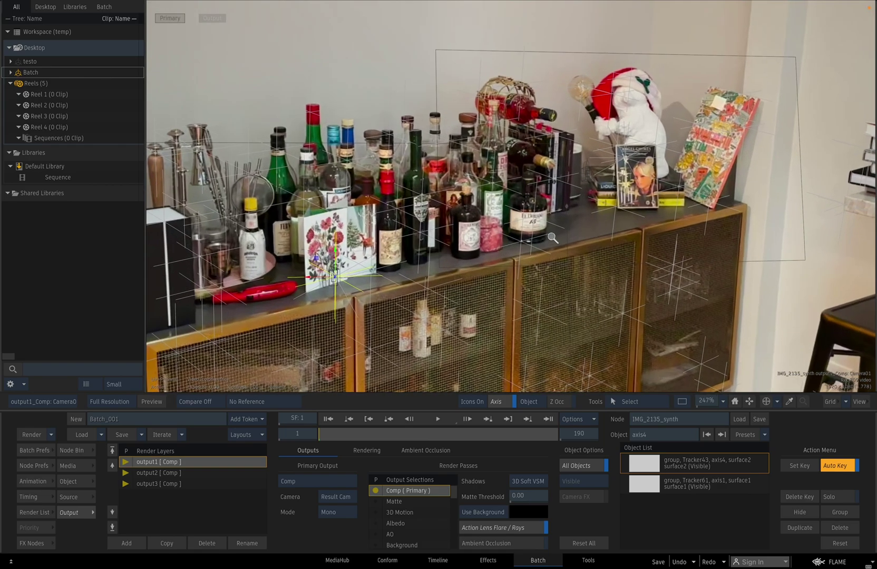
pyautogui.scroll(5, 448, 233)
pyautogui.click(89, 481)
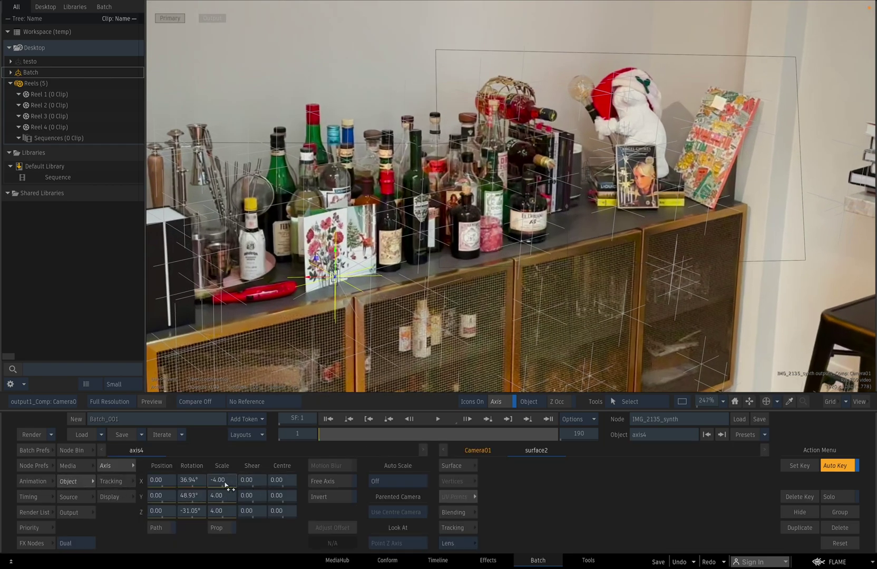
pyautogui.click(226, 529)
pyautogui.moveTo(228, 478); pyautogui.dragTo(230, 478)
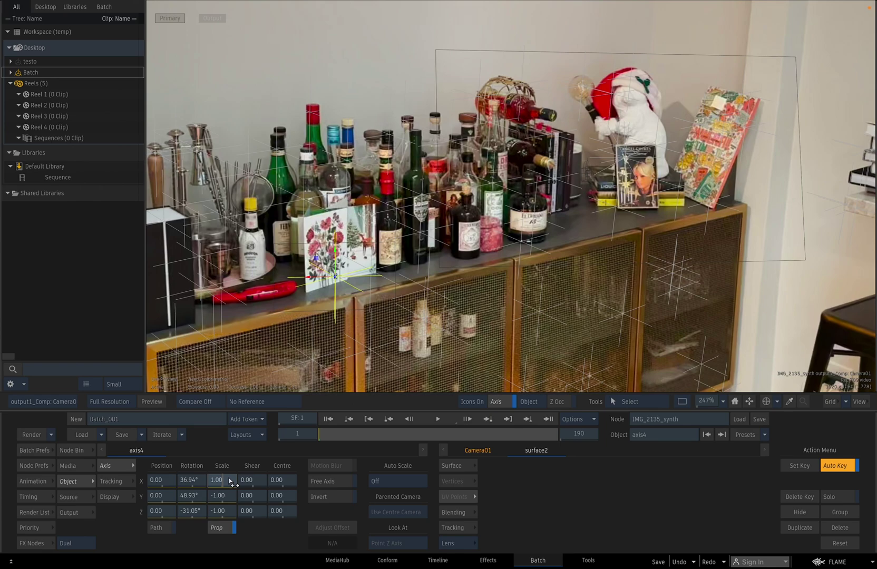
# Step: Show only the selected icons and rotate axis4 to match the card's face, about 144.80°, 81.76° and -142.80°
pyautogui.hotkey('shift', 'i')
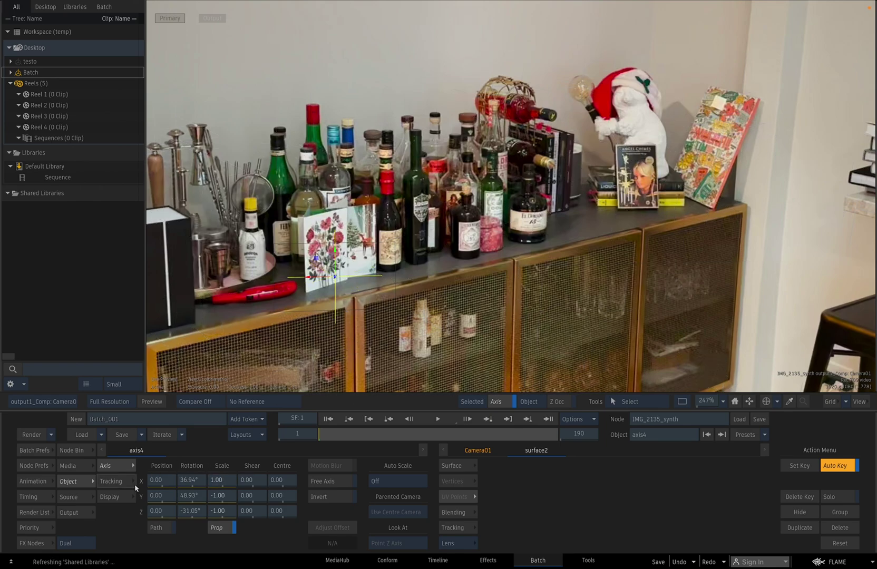
pyautogui.press('r')
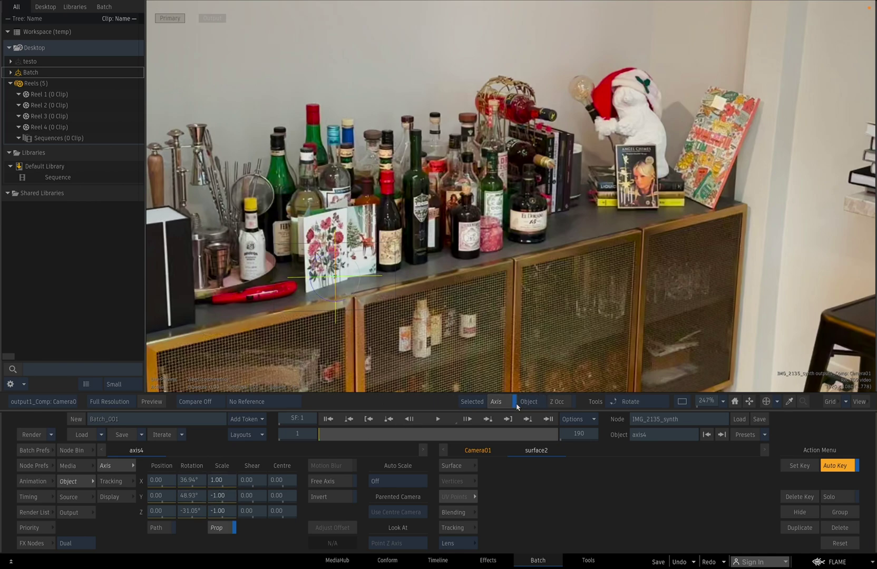
pyautogui.moveTo(324, 280); pyautogui.dragTo(345, 262)
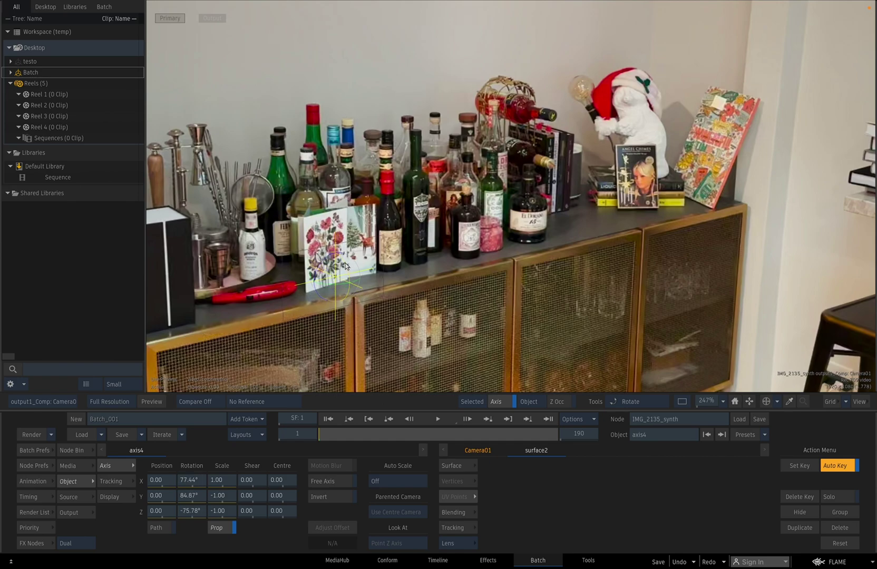
pyautogui.moveTo(333, 285); pyautogui.dragTo(337, 286)
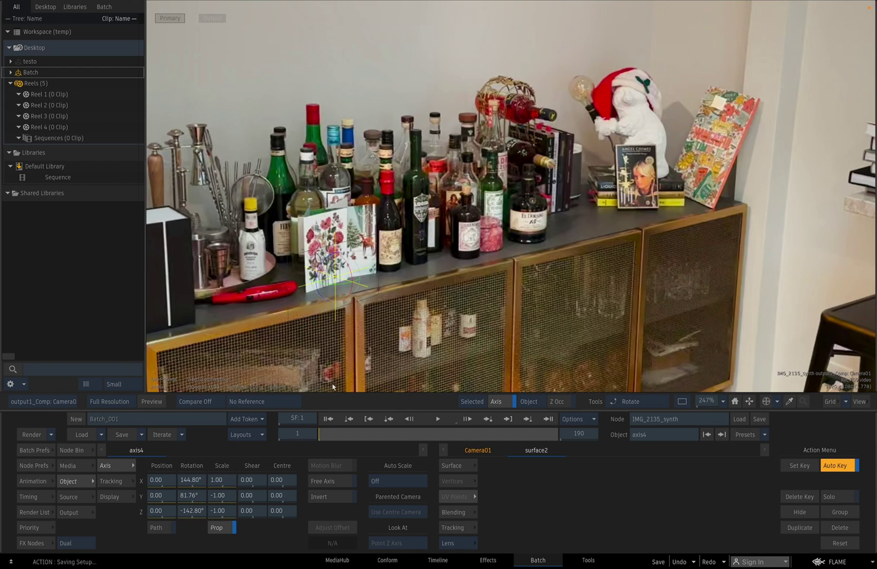
# Step: Set axis4's proportional scale to -5.00 in X and 5.00 in Y and Z in the holidaycardcam view, and scrub the shot
pyautogui.press('F4')
pyautogui.press('F4')
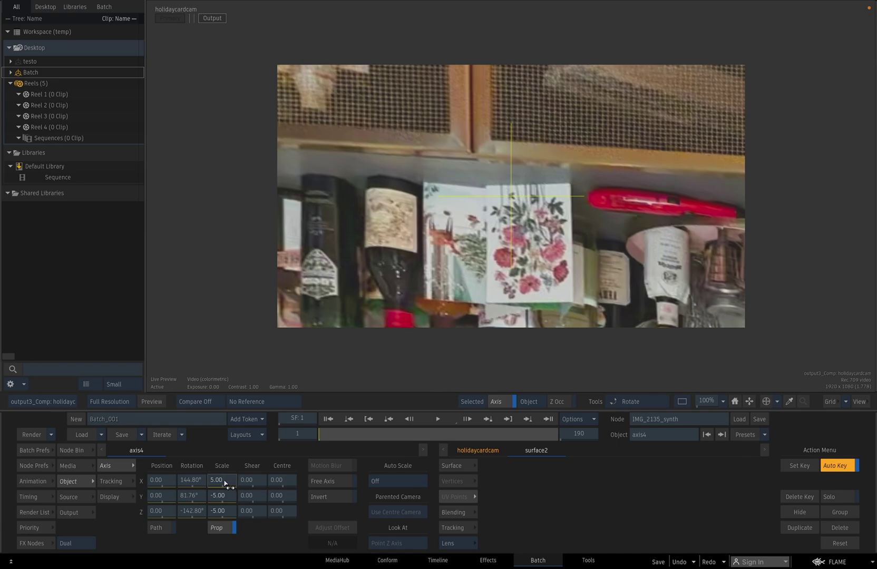
pyautogui.moveTo(227, 484); pyautogui.dragTo(220, 485)
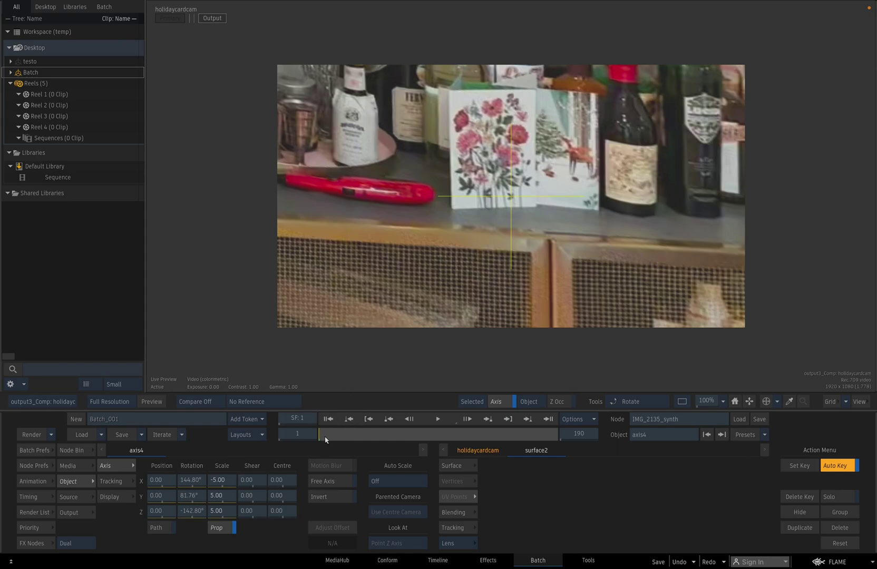
pyautogui.moveTo(323, 439); pyautogui.dragTo(272, 360)
# Step: Return to the Batch schematic, add a Paint node fed by the Action's output3, and open it
pyautogui.press('Escape')
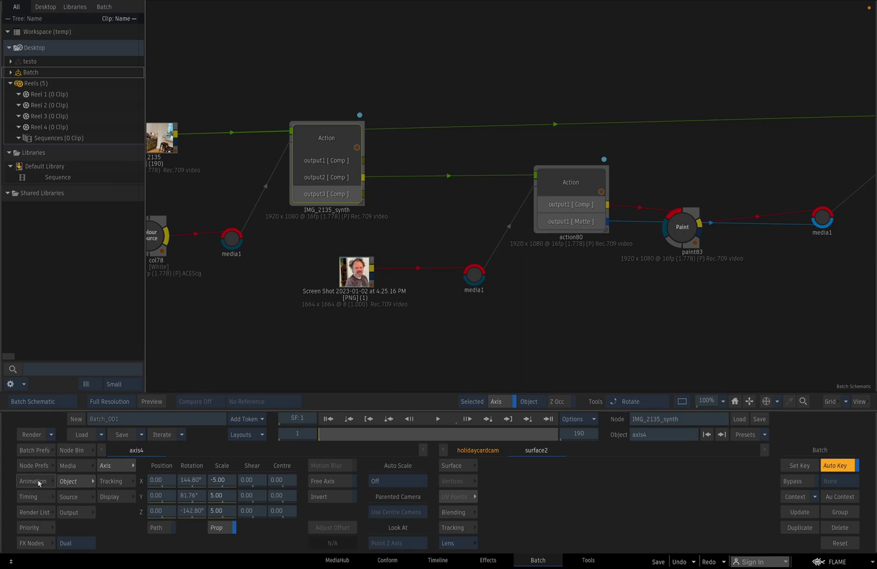
pyautogui.moveTo(0, 503)
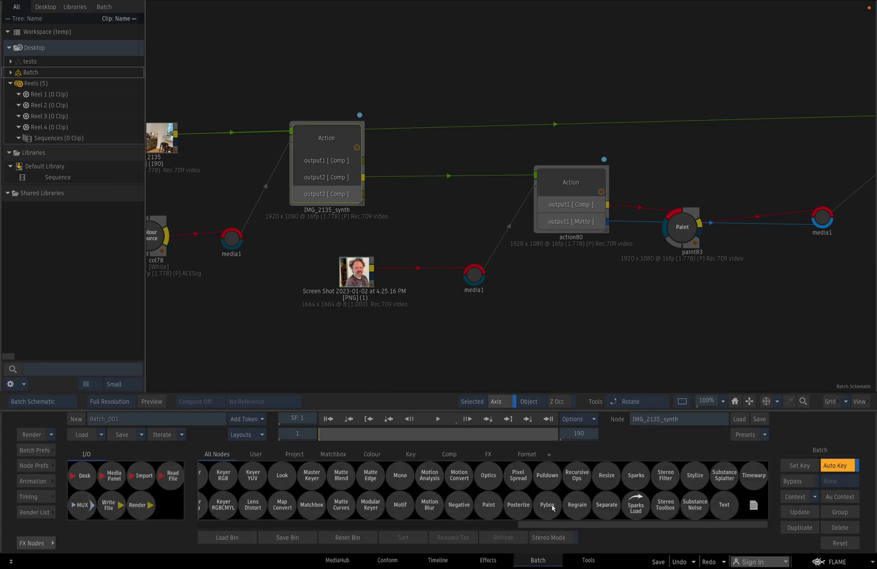
pyautogui.press('p')
pyautogui.moveTo(497, 506)
pyautogui.mouseDown()
pyautogui.moveTo(451, 251)
pyautogui.moveTo(403, 219)
pyautogui.moveTo(477, 343)
pyautogui.moveTo(474, 366)
pyautogui.mouseUp()
pyautogui.doubleClick(474, 365)
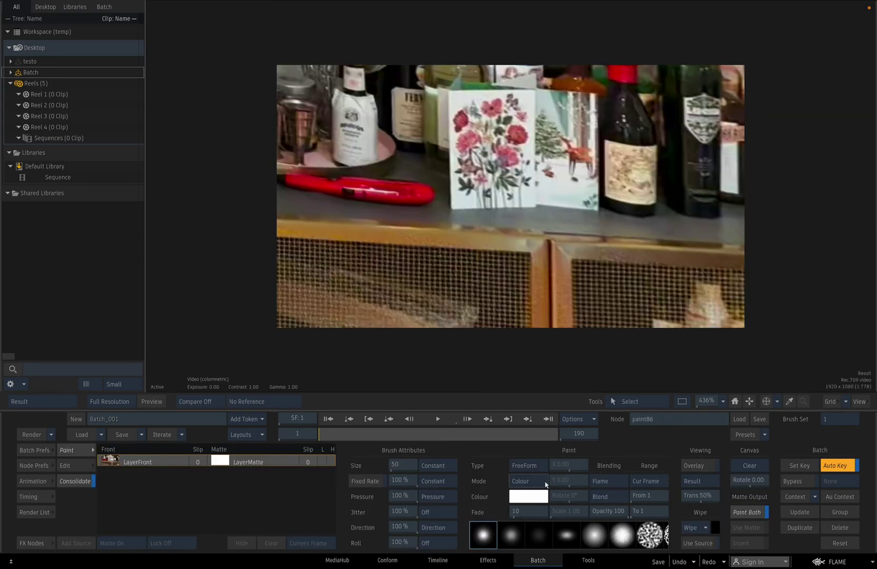
# Step: Set the paint brush to red FF0000 at size 28, with the stroke range covering the whole sequence, frames 1 to 190
pyautogui.click(535, 499)
pyautogui.click(583, 278)
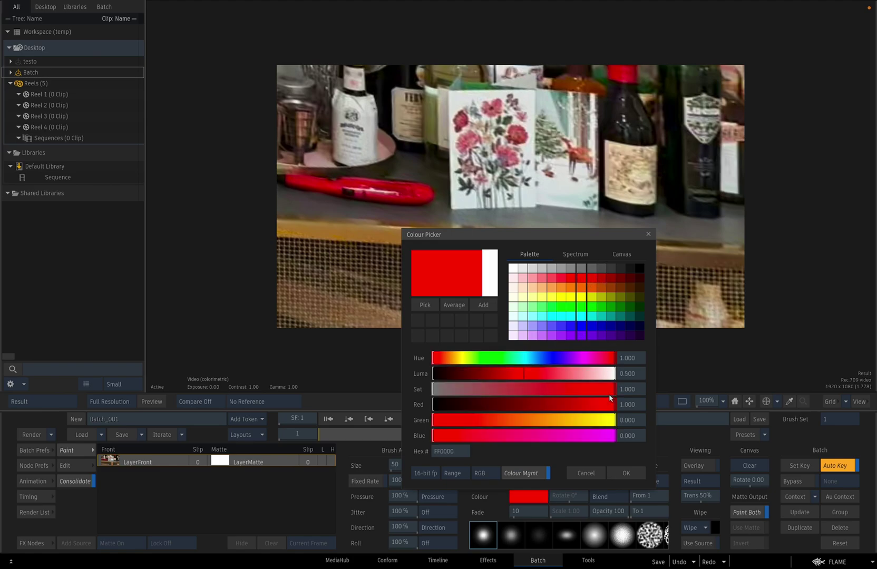
pyautogui.click(626, 474)
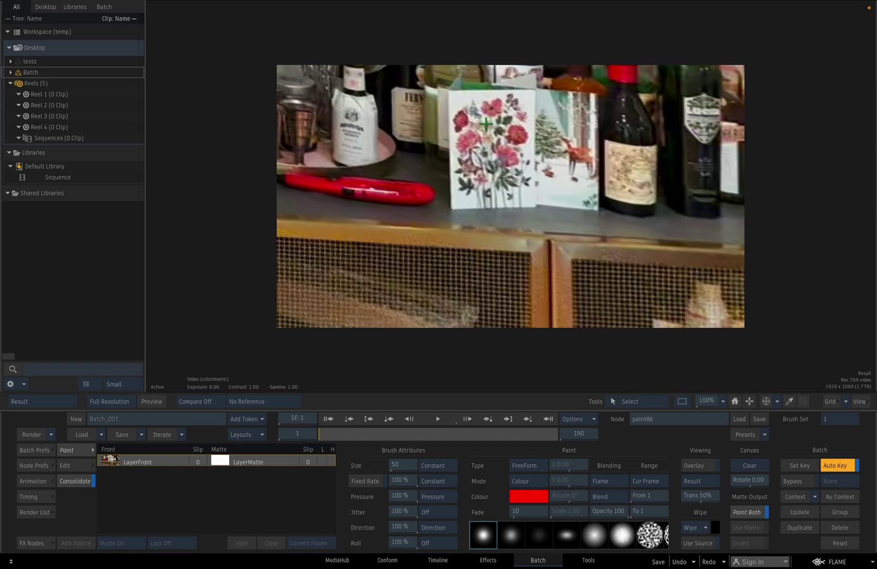
pyautogui.press('[')
pyautogui.press('[')
pyautogui.click(664, 481)
pyautogui.click(667, 469)
# Step: Paint a red letter I, a heart and "A.D." on the front of the floral card, and leave the Paint node
pyautogui.scroll(5, 526, 172)
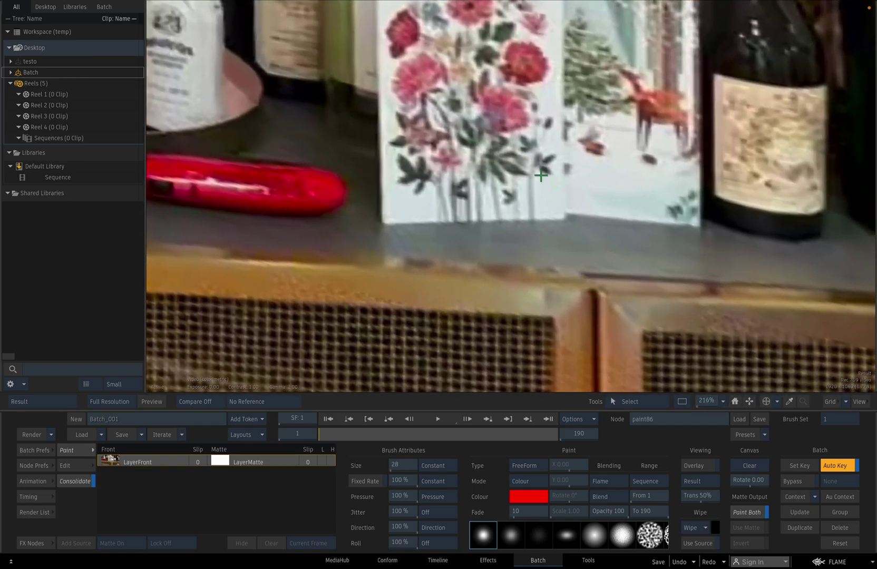
pyautogui.moveTo(501, 87); pyautogui.dragTo(496, 201)
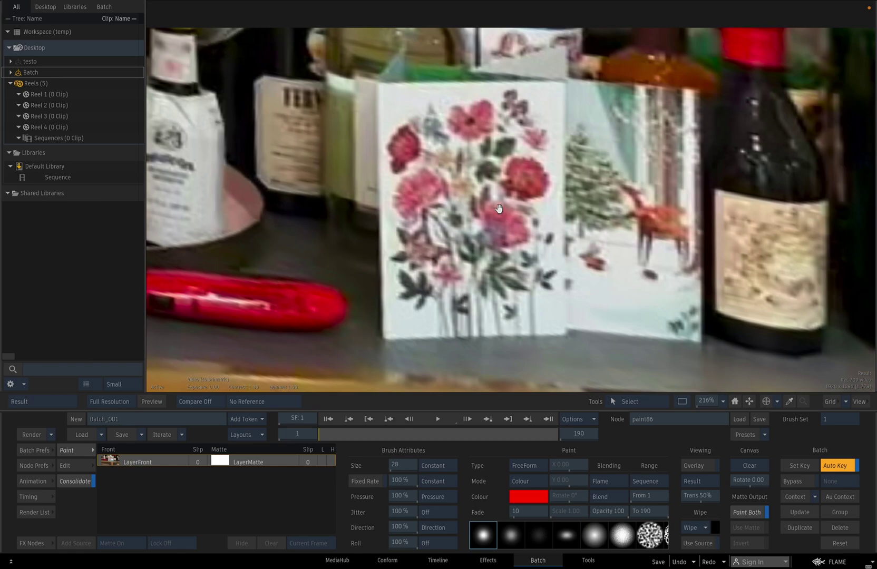
pyautogui.moveTo(409, 103)
pyautogui.mouseDown()
pyautogui.moveTo(410, 133)
pyautogui.moveTo(448, 155)
pyautogui.moveTo(441, 151)
pyautogui.moveTo(434, 168)
pyautogui.moveTo(448, 193)
pyautogui.mouseUp()
pyautogui.moveTo(447, 157)
pyautogui.mouseDown()
pyautogui.moveTo(452, 147)
pyautogui.moveTo(465, 168)
pyautogui.moveTo(449, 191)
pyautogui.mouseUp()
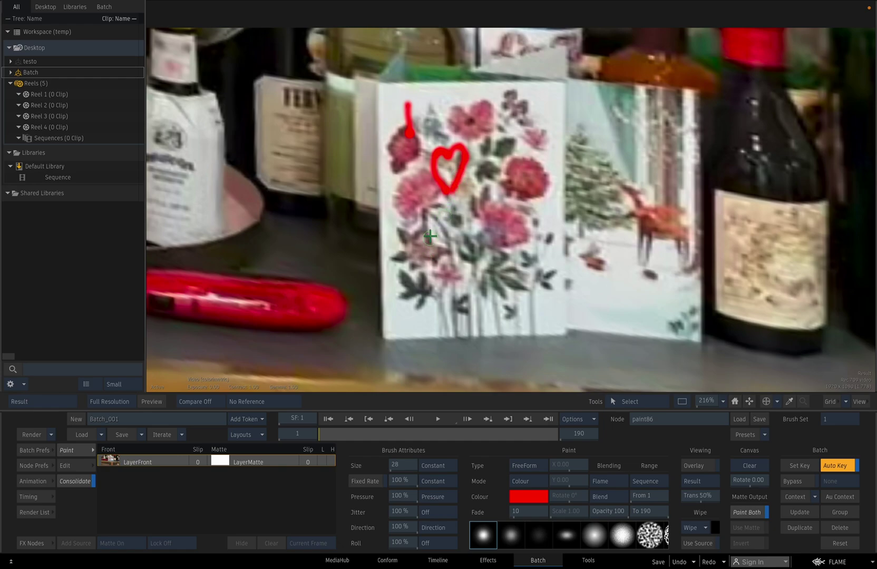
pyautogui.moveTo(430, 235); pyautogui.dragTo(413, 290)
pyautogui.moveTo(432, 234)
pyautogui.mouseDown()
pyautogui.moveTo(455, 295)
pyautogui.moveTo(446, 274)
pyautogui.mouseUp()
pyautogui.click(469, 289)
pyautogui.moveTo(481, 233)
pyautogui.mouseDown()
pyautogui.moveTo(489, 279)
pyautogui.moveTo(484, 244)
pyautogui.moveTo(512, 246)
pyautogui.moveTo(511, 280)
pyautogui.moveTo(492, 287)
pyautogui.mouseUp()
pyautogui.click(531, 283)
pyautogui.moveTo(401, 104)
pyautogui.mouseDown()
pyautogui.moveTo(412, 110)
pyautogui.moveTo(399, 135)
pyautogui.mouseUp()
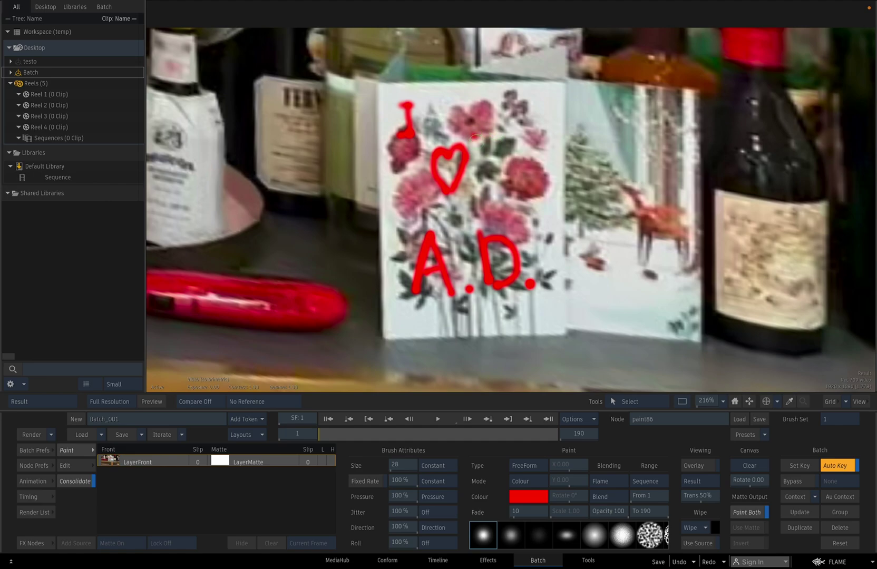
pyautogui.moveTo(475, 136); pyautogui.dragTo(479, 144)
pyautogui.moveTo(486, 133); pyautogui.dragTo(491, 144)
pyautogui.moveTo(413, 151); pyautogui.dragTo(403, 158)
pyautogui.press('Escape')
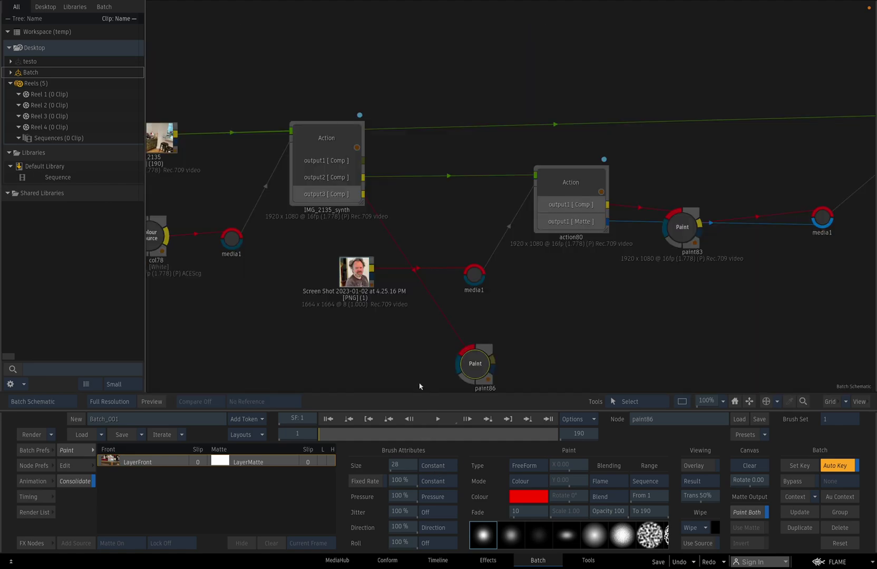
# Step: Add a second media input to the IMG_2135_synth84 Action, feed it paint86's result and matte, and open the Action
pyautogui.click(557, 208)
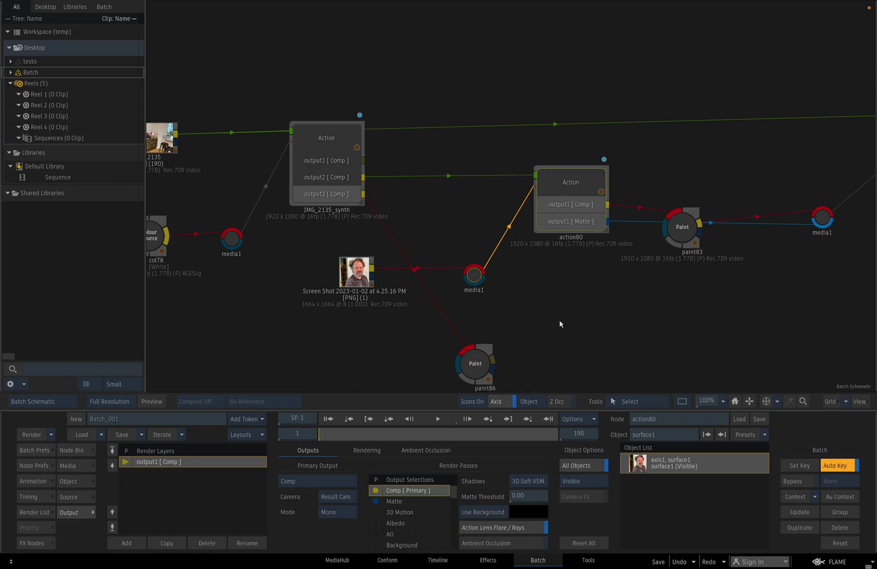
pyautogui.press('p')
pyautogui.moveTo(560, 310); pyautogui.dragTo(578, 469)
pyautogui.moveTo(604, 327); pyautogui.dragTo(463, 253)
pyautogui.click(818, 62)
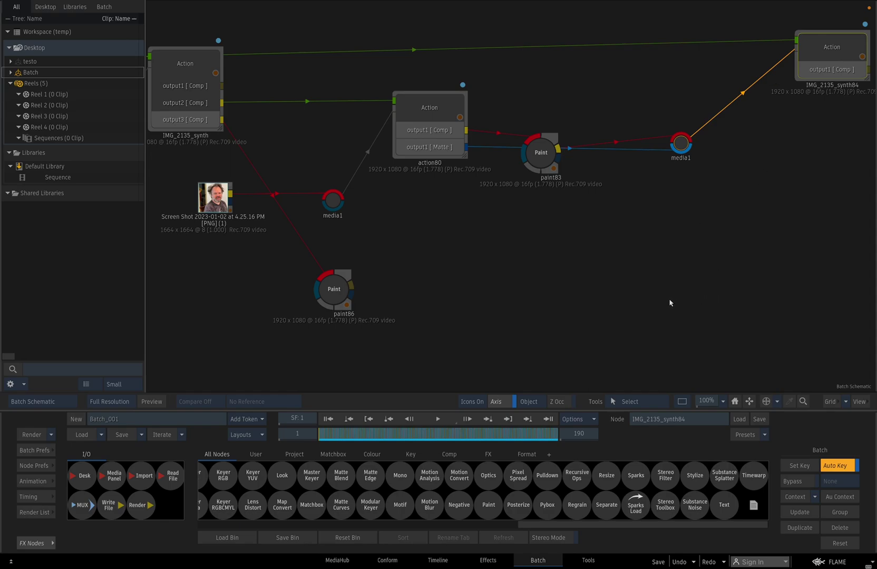
pyautogui.press('n')
pyautogui.moveTo(669, 305)
pyautogui.mouseDown()
pyautogui.moveTo(364, 300)
pyautogui.moveTo(635, 297)
pyautogui.mouseUp()
pyautogui.doubleClick(814, 54)
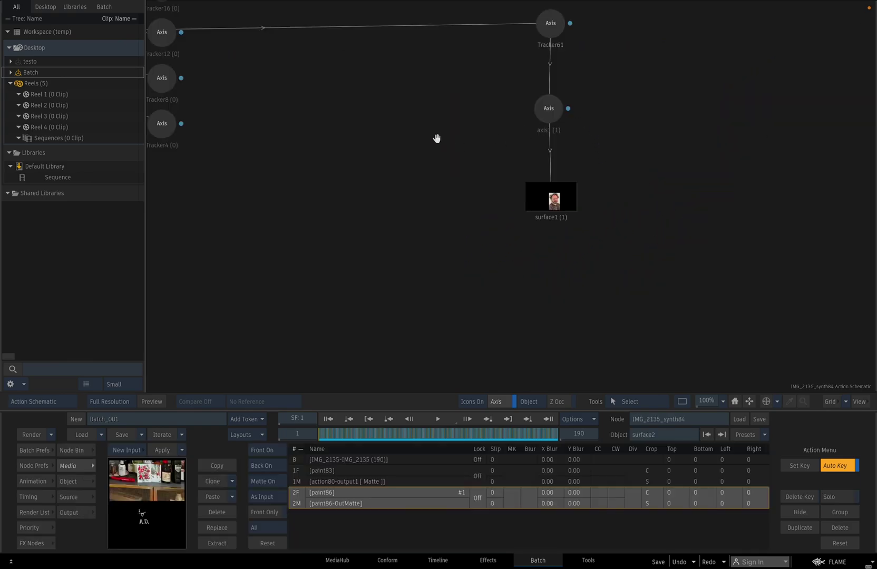
# Step: Examine the IMG_2135_synth84 Action's tracker node tree and its Camera01 composite
pyautogui.moveTo(485, 106); pyautogui.dragTo(532, 164)
pyautogui.moveTo(533, 2); pyautogui.dragTo(523, 102)
pyautogui.moveTo(537, 151); pyautogui.dragTo(535, 263)
pyautogui.moveTo(466, 108); pyautogui.dragTo(588, 567)
pyautogui.moveTo(617, 295); pyautogui.dragTo(560, 90)
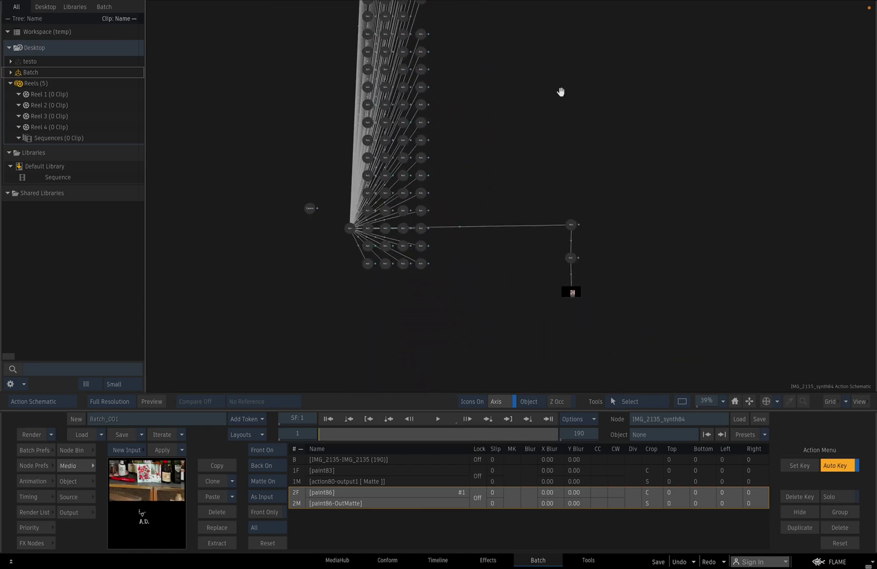
pyautogui.press('F1')
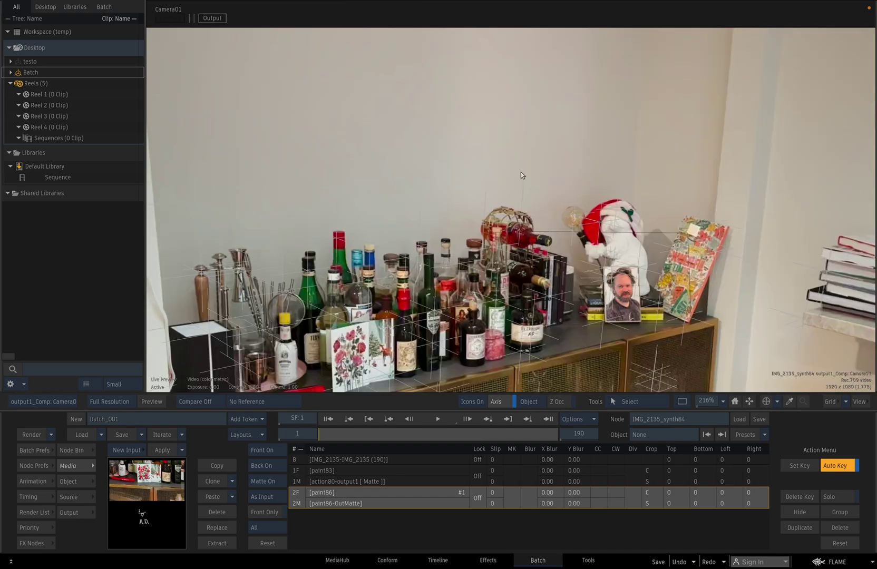
pyautogui.press('F4')
# Step: Open the IMG_2135_synth Action and copy the greeting card's Tracker43, axis4 and surface2 nodes together
pyautogui.doubleClick(195, 68)
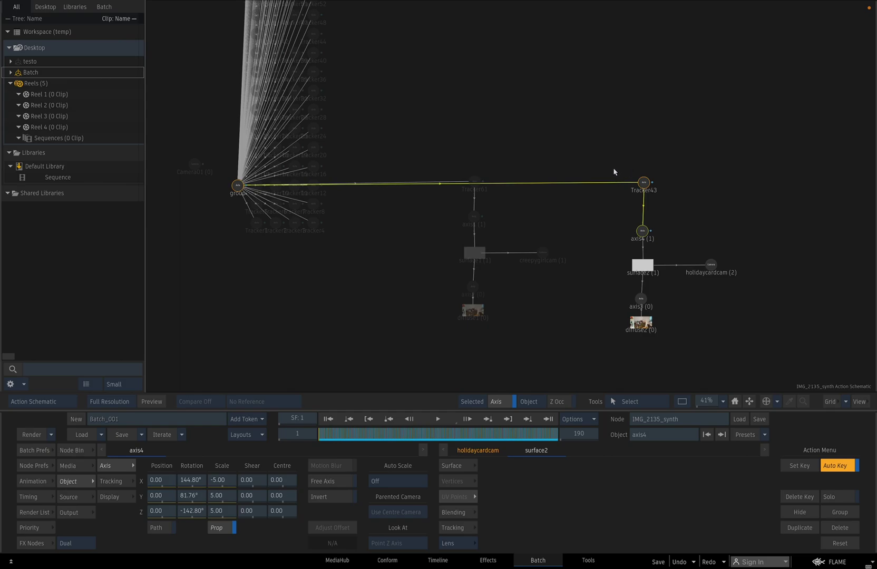
pyautogui.moveTo(610, 150); pyautogui.dragTo(664, 281)
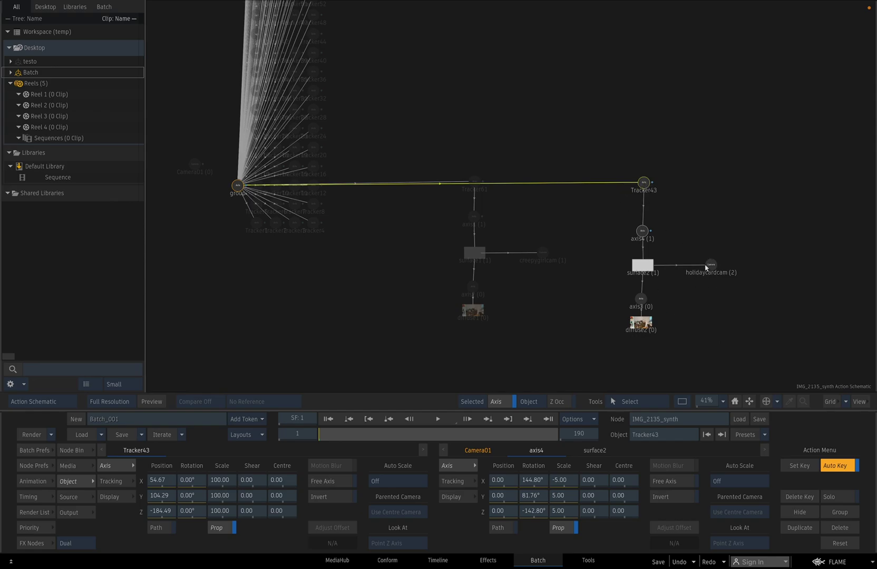
pyautogui.rightClick(644, 184)
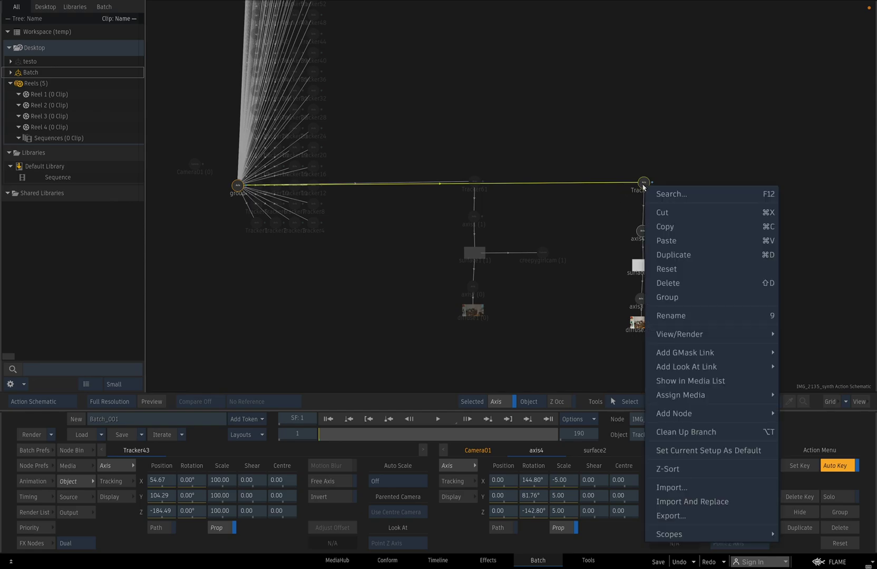
pyautogui.click(669, 233)
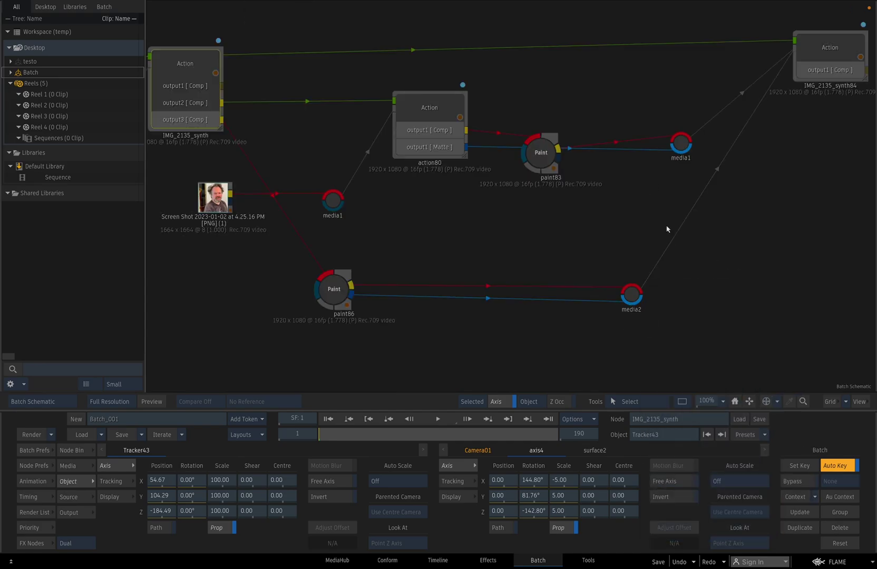
# Step: Paste the copied card branch into the IMG_2135_synth84 Action and parent its tracker axis to the group axis
pyautogui.doubleClick(813, 68)
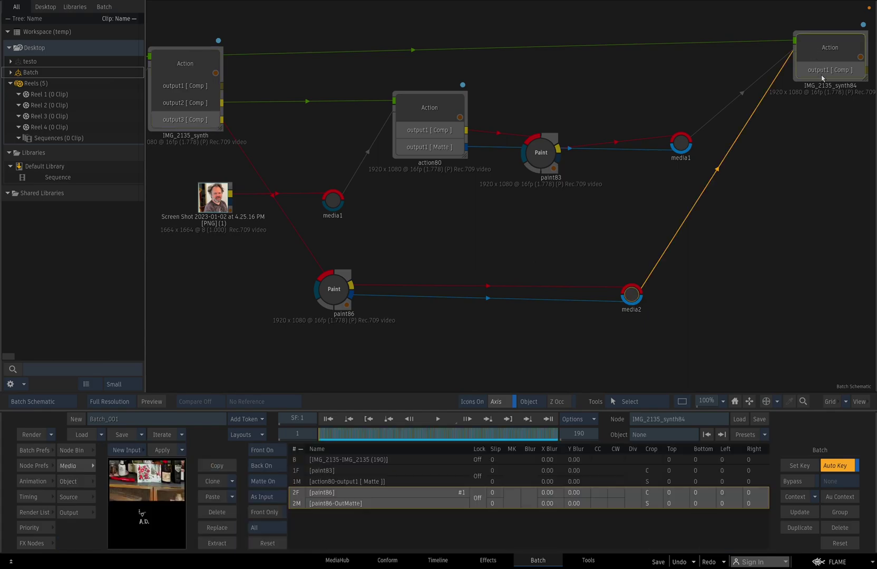
pyautogui.rightClick(658, 163)
pyautogui.click(663, 186)
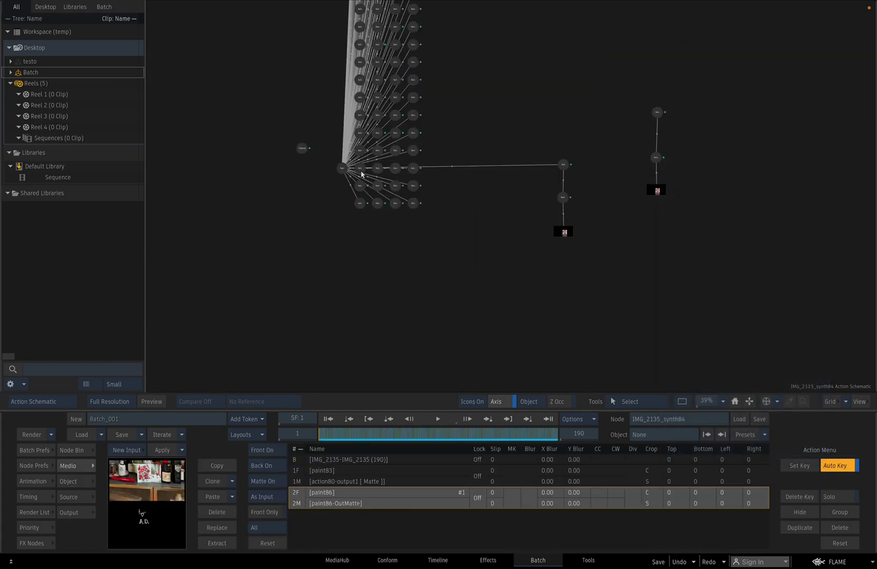
pyautogui.click(343, 168)
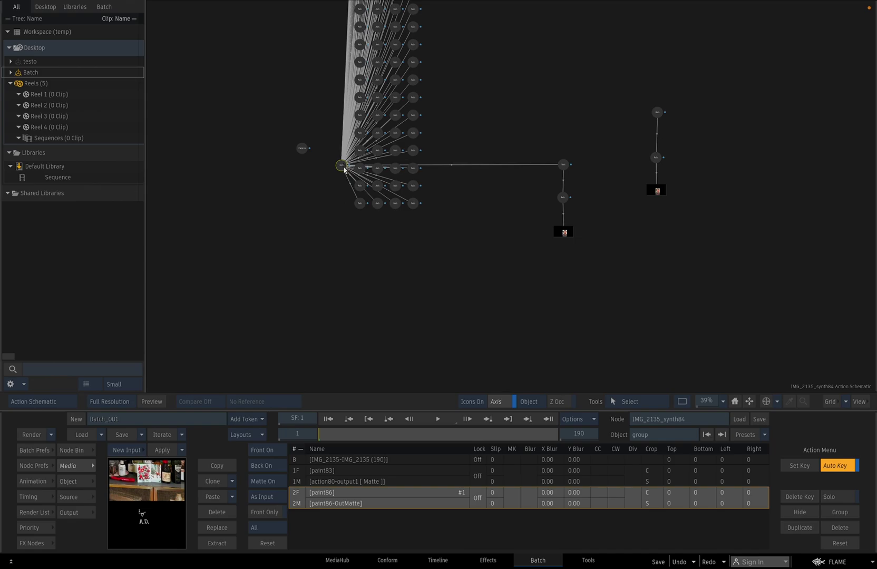
pyautogui.moveTo(346, 171); pyautogui.dragTo(657, 112)
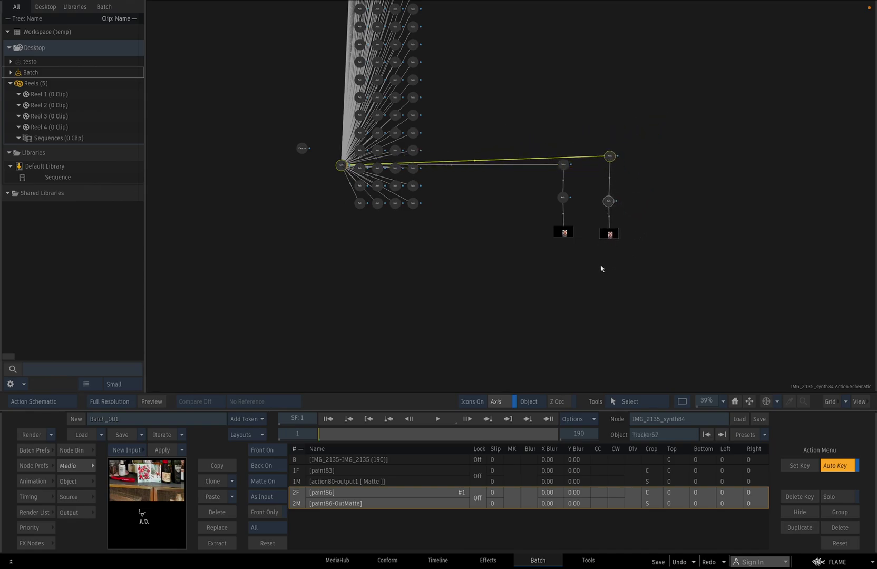
# Step: Place the pasted branch beside the Tracker61 branch and apply the paint86 media to surface2
pyautogui.moveTo(592, 254); pyautogui.dragTo(669, 257)
pyautogui.click(766, 296)
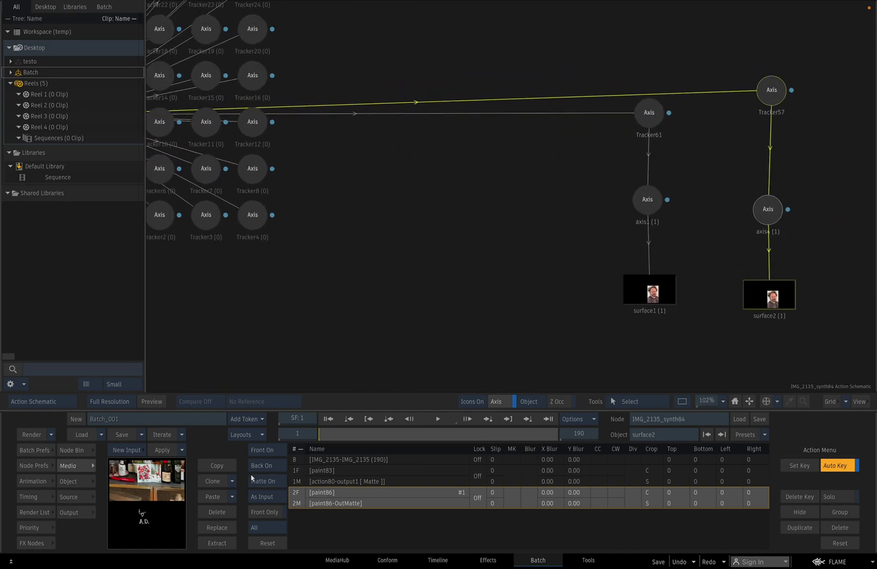
pyautogui.click(162, 450)
# Step: View the composite through the camera, hide the icons, and scrub the opening frames to check the painted card
pyautogui.press('F4')
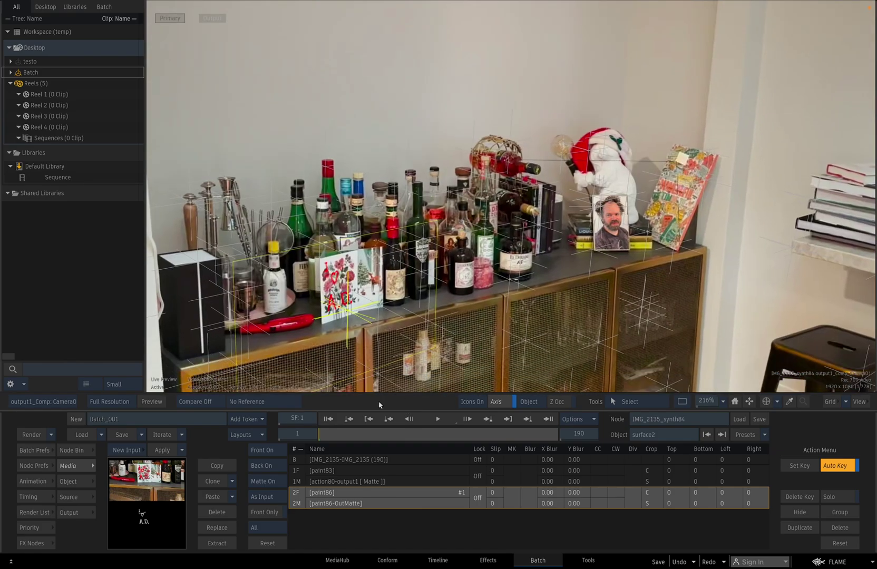
pyautogui.click(369, 420)
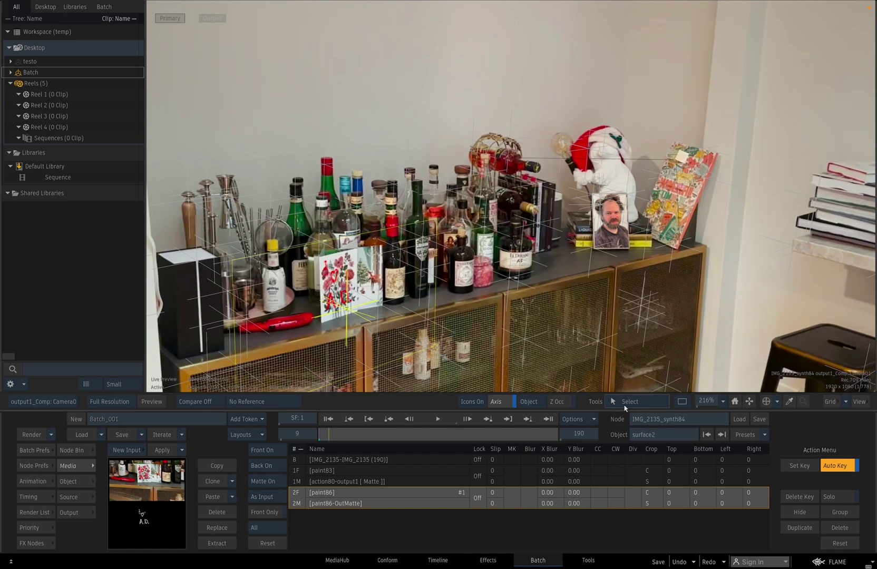
pyautogui.hotkey('ctrl', 'i')
pyautogui.press('i')
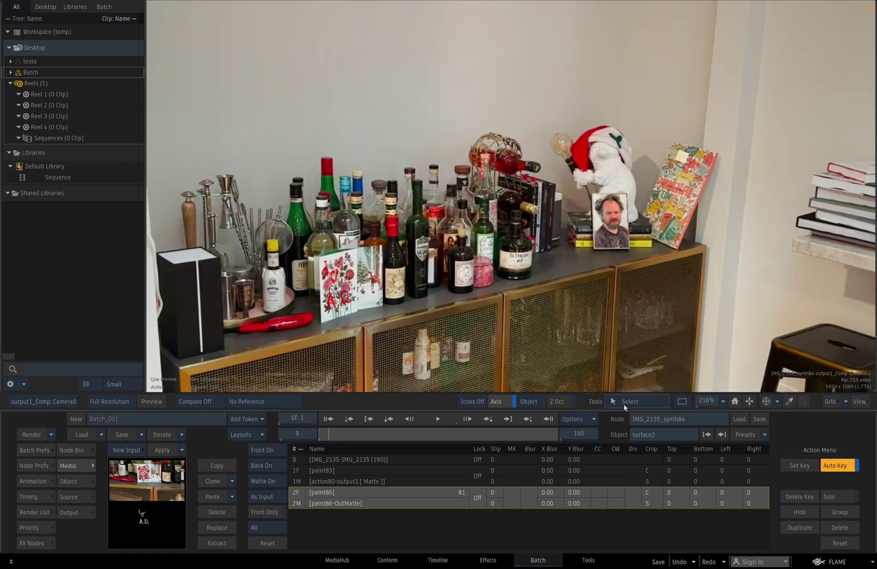
pyautogui.moveTo(329, 437); pyautogui.dragTo(247, 426)
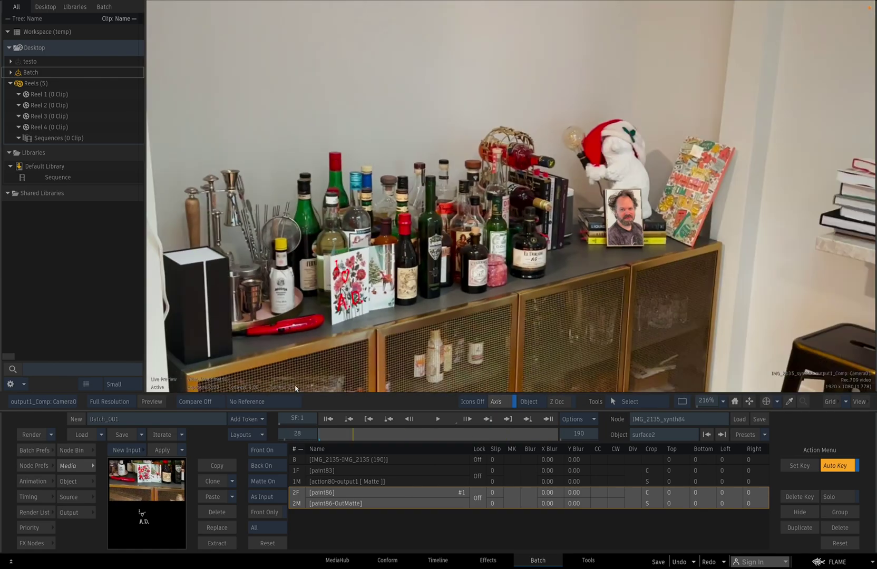
# Step: Return to the Batch schematic and review the chain from IMG_2135_synth through action80 and paint86 to IMG_2135_synth84
pyautogui.press('Escape')
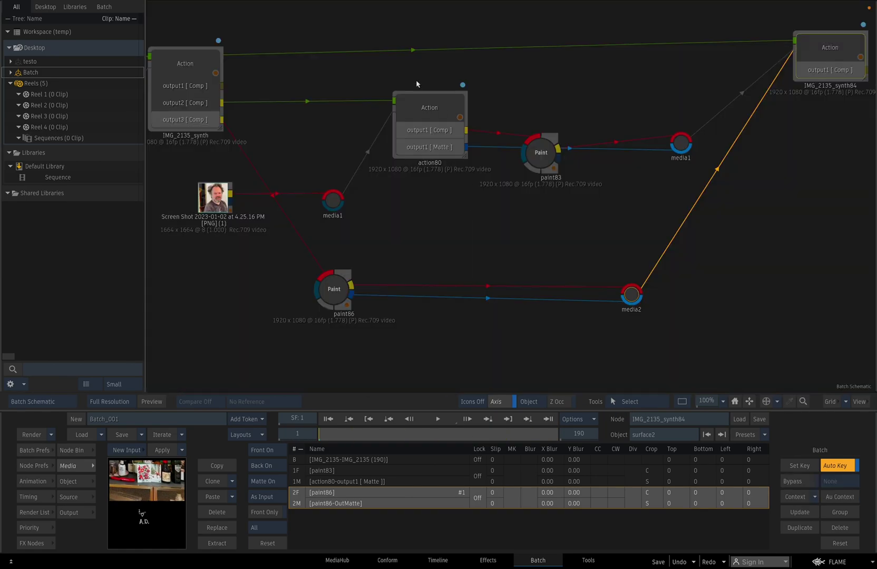
pyautogui.click(194, 74)
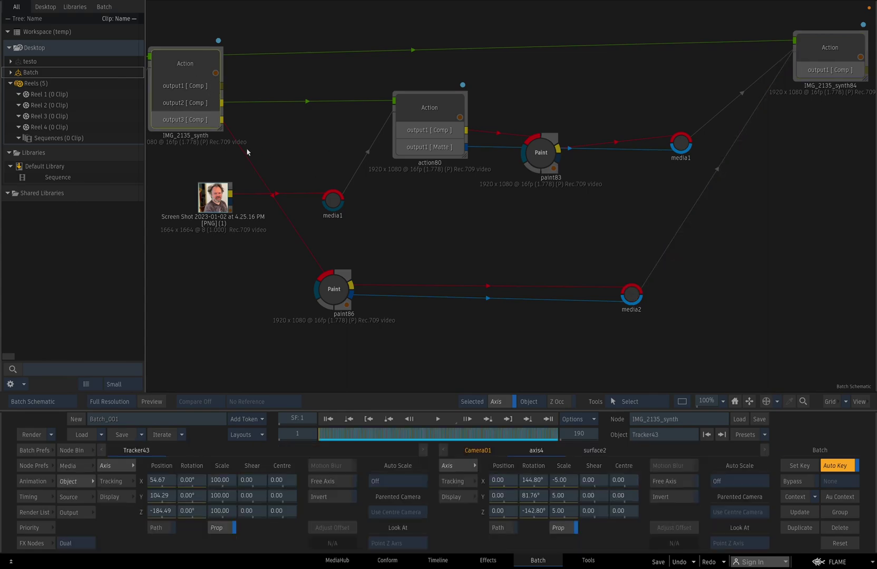
pyautogui.click(412, 127)
pyautogui.moveTo(340, 295); pyautogui.dragTo(360, 301)
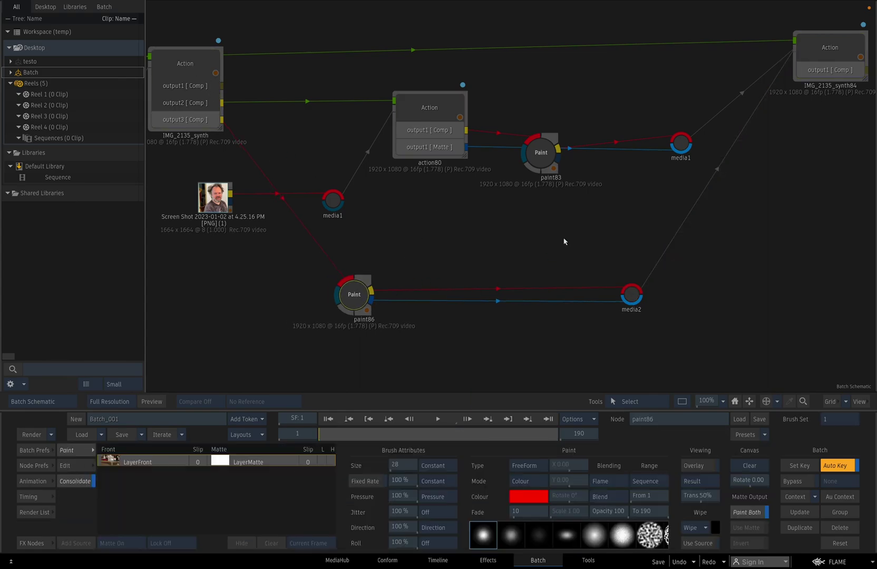
pyautogui.click(827, 51)
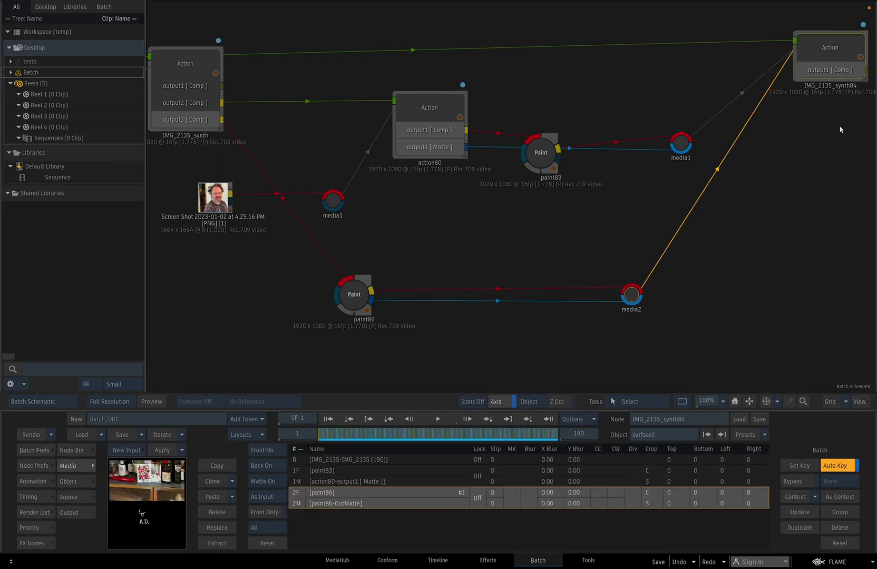
# Step: Reopen the IMG_2135_synth84 Action and scrub the final composite to check both painted elements
pyautogui.moveTo(842, 136); pyautogui.dragTo(585, 196)
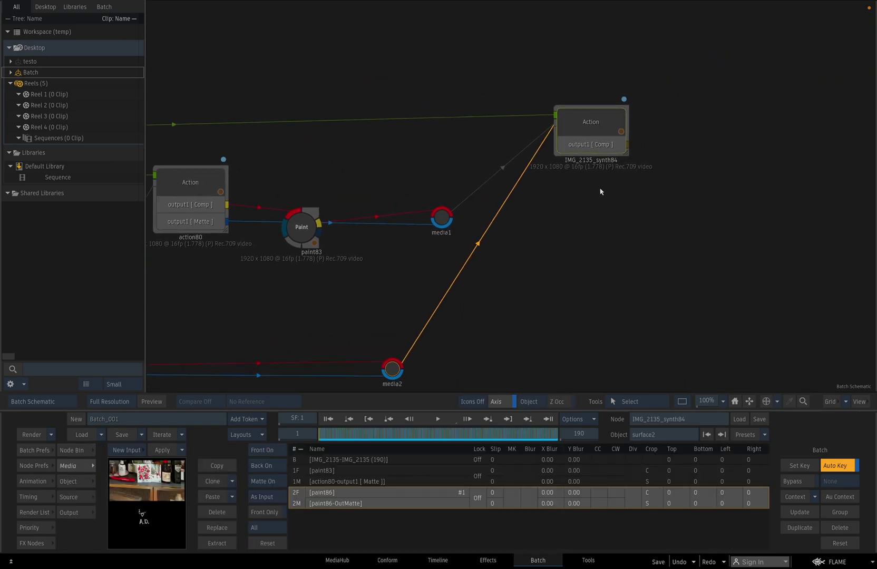
pyautogui.doubleClick(613, 147)
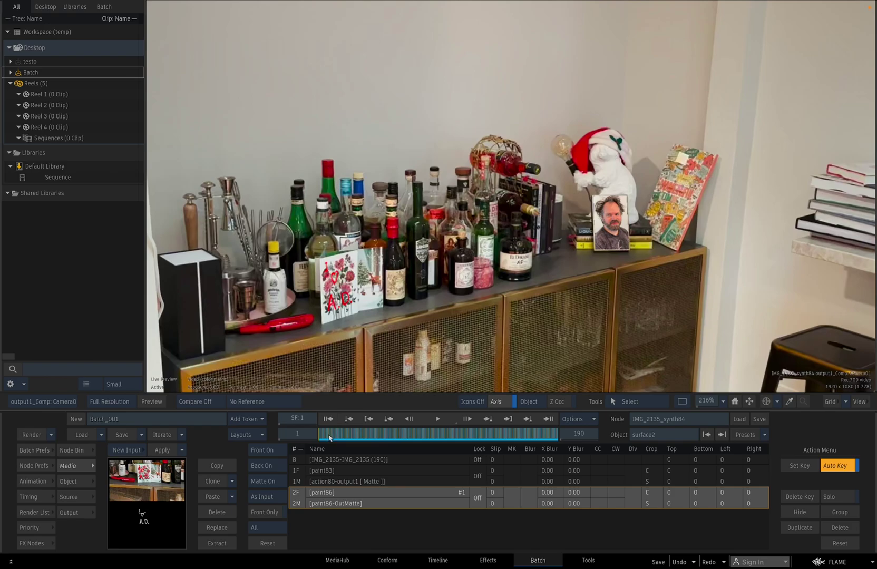
pyautogui.moveTo(330, 435); pyautogui.dragTo(275, 438)
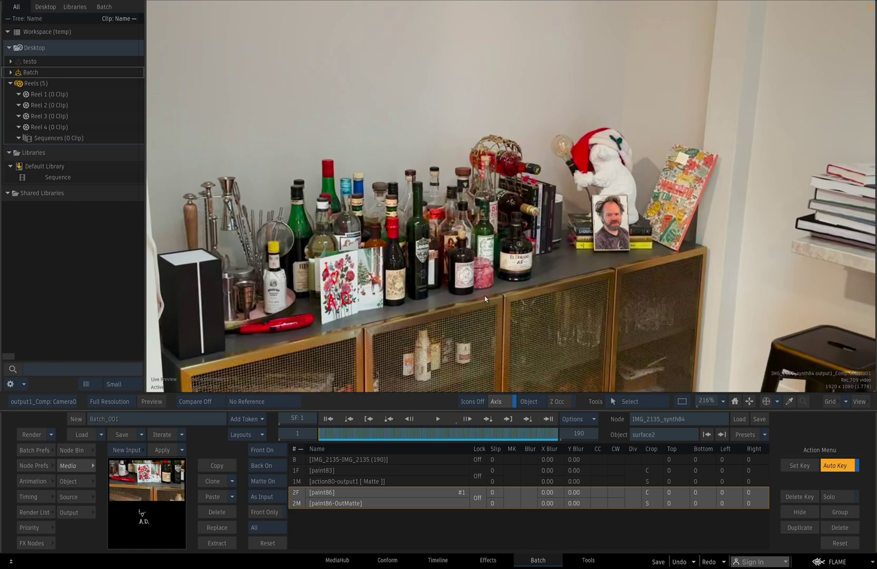